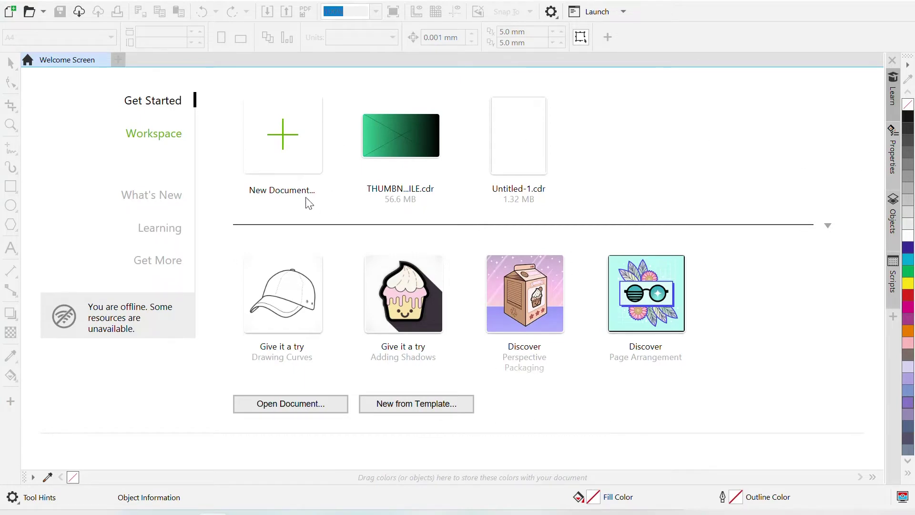
Step: Start a new document with the default A4 settings and switch its page to landscape (297 × 210 mm)
click(282, 136)
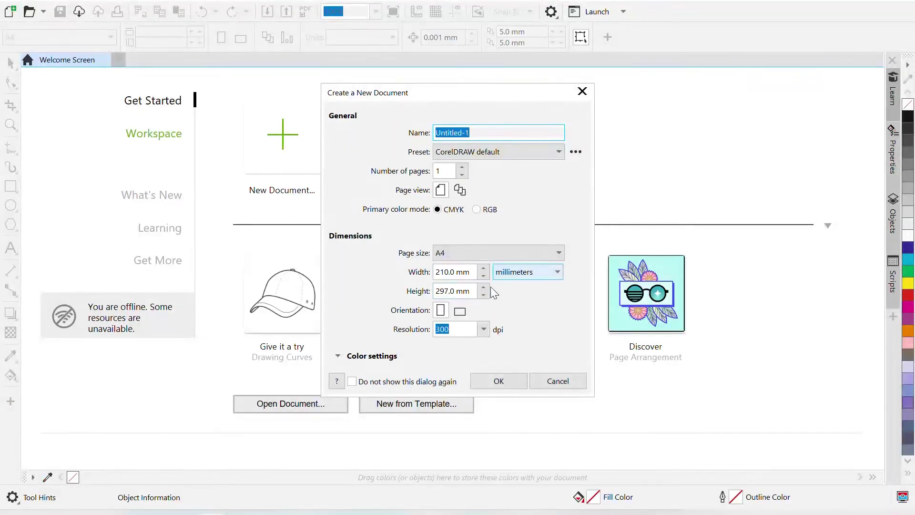
click(498, 384)
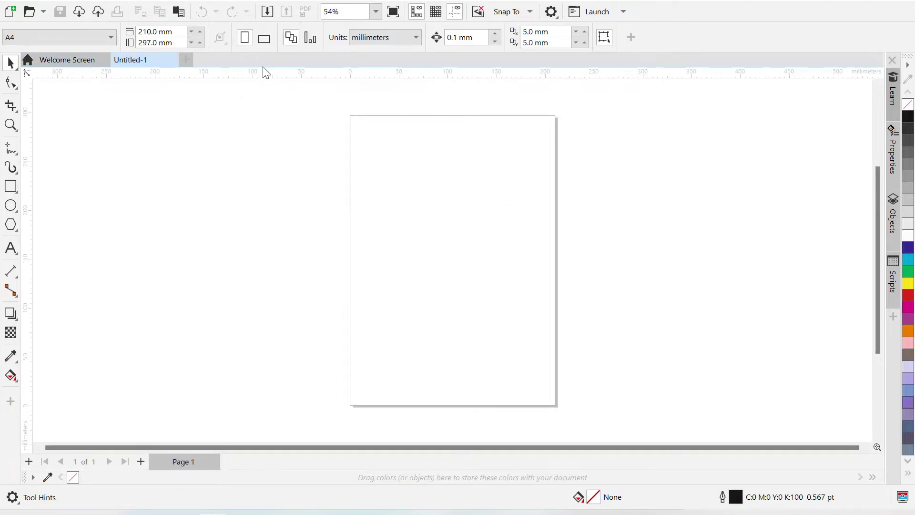
click(265, 39)
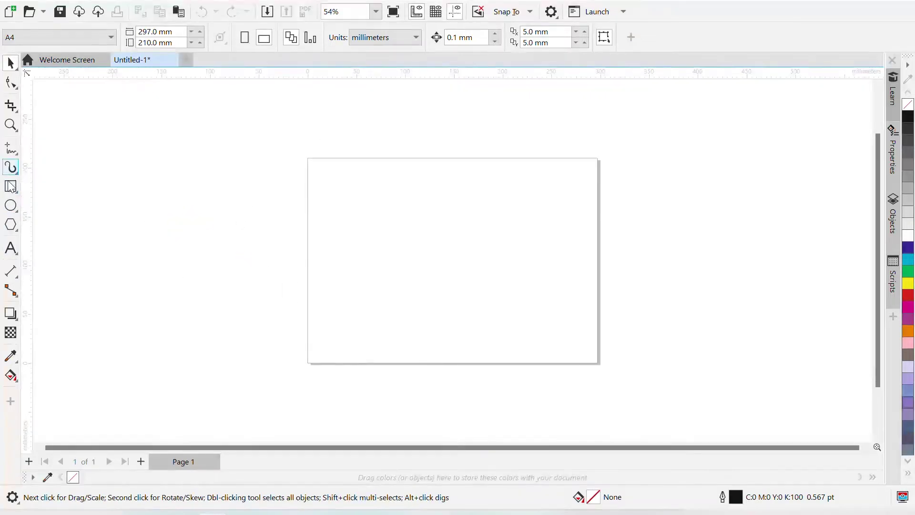
Step: Draw a roughly 100 mm square to the left of the page, then return to the Pick tool and deselect it
click(11, 187)
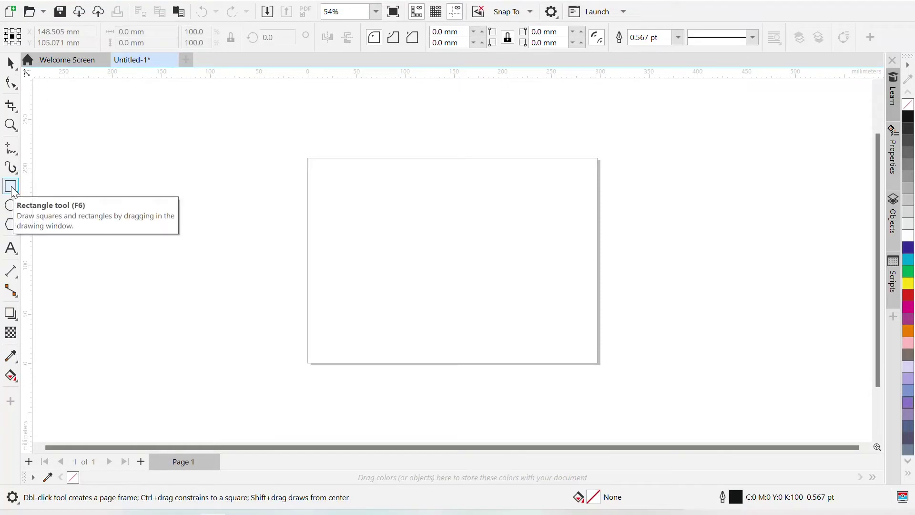
drag(137, 114, 237, 210)
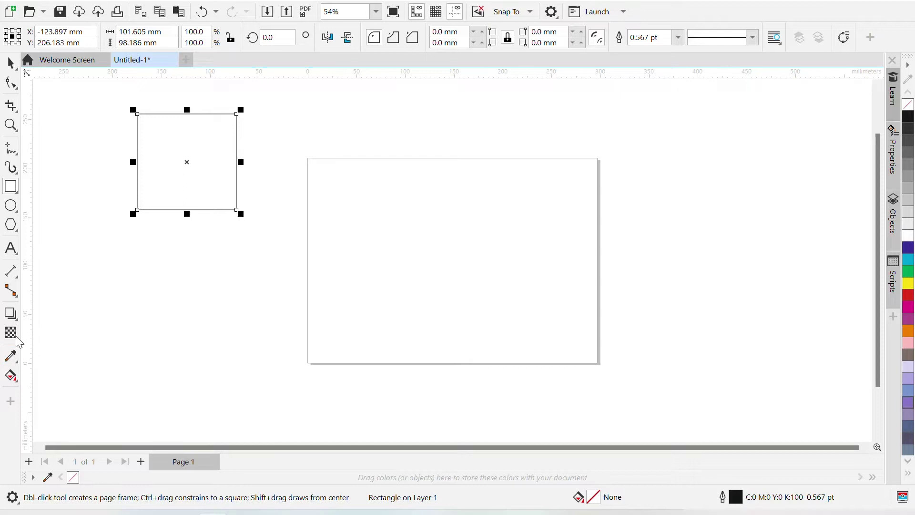
click(14, 376)
click(56, 391)
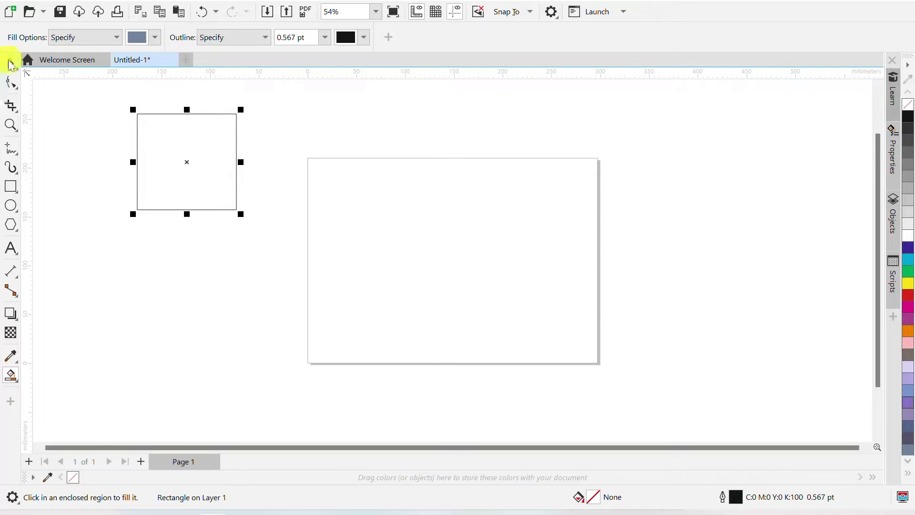
click(10, 63)
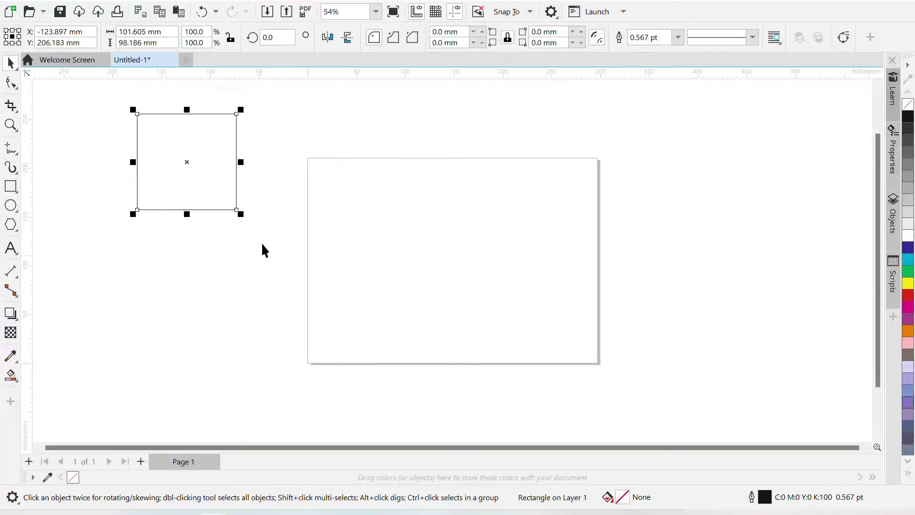
click(217, 222)
Step: In PORTFOLIO IMAGES FINAL, browse the graphic designing, LATEST DEVELOPMENTS and vm training folders
click(148, 448)
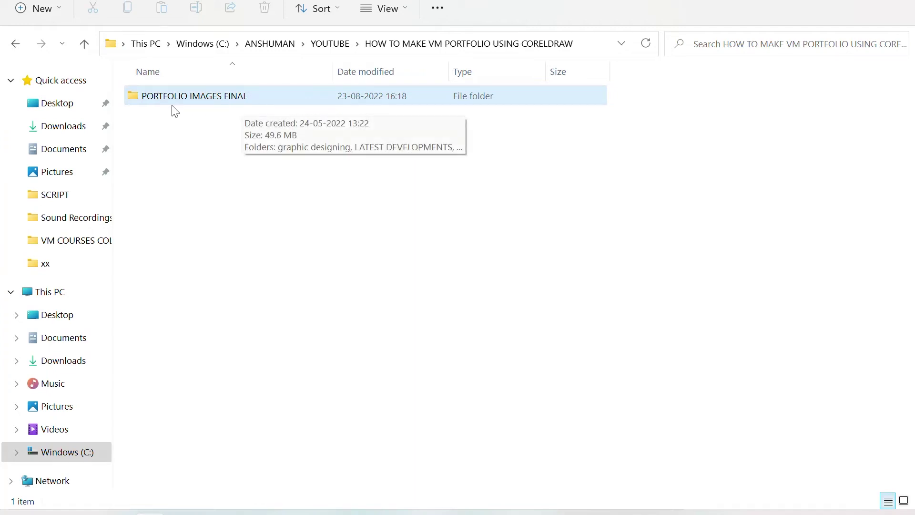
double_click(207, 100)
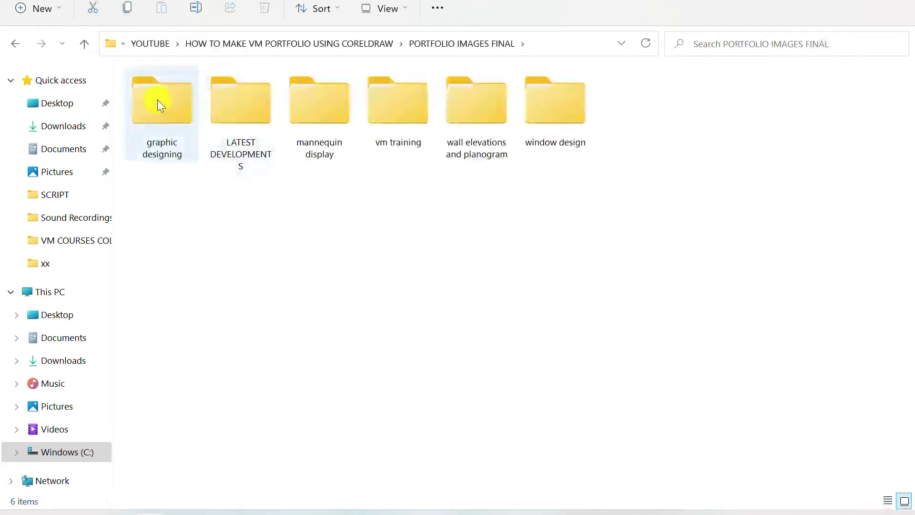
double_click(157, 103)
click(18, 44)
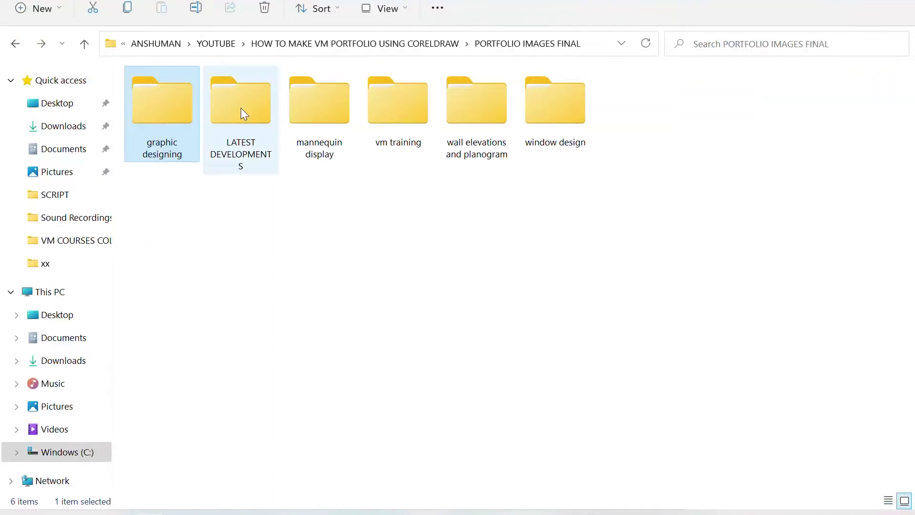
double_click(245, 114)
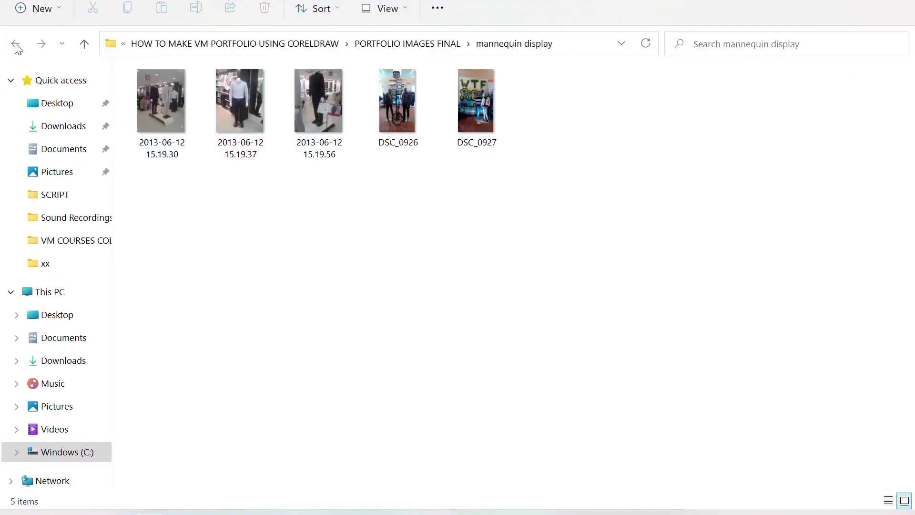
click(17, 46)
double_click(409, 111)
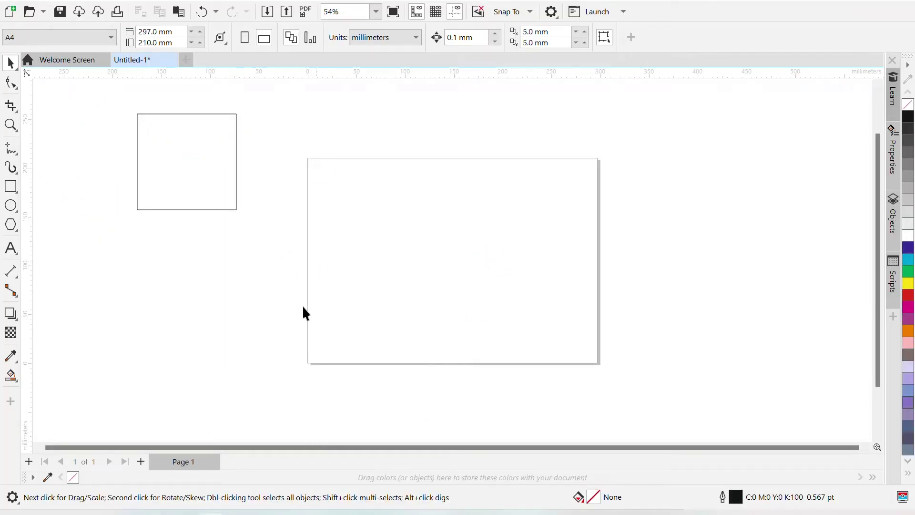
Step: Draw a rectangular border frame just inside the page edges
click(190, 158)
click(190, 201)
click(285, 228)
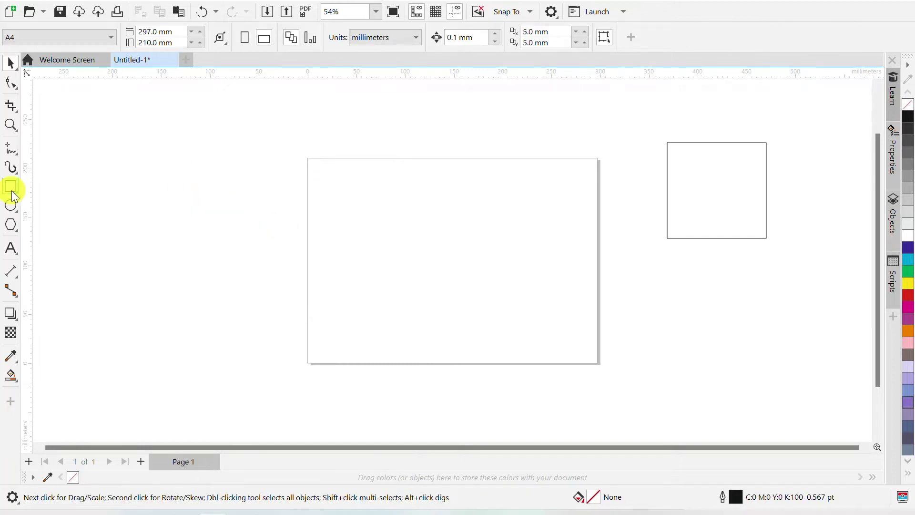
click(10, 187)
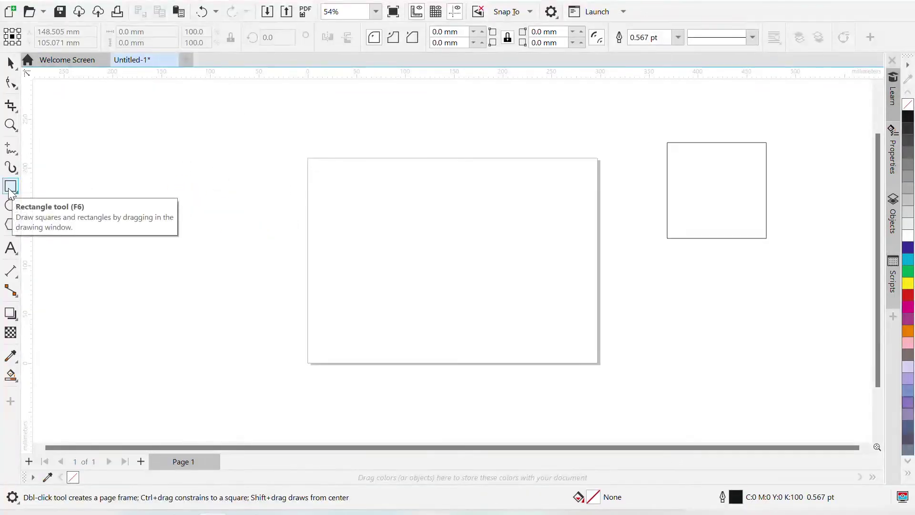
drag(314, 165, 592, 355)
click(10, 63)
click(123, 190)
Step: Draw a long thin bar across the page and duplicate it, rotating the copy 90° to vertical
click(11, 187)
drag(179, 232, 655, 237)
key(space)
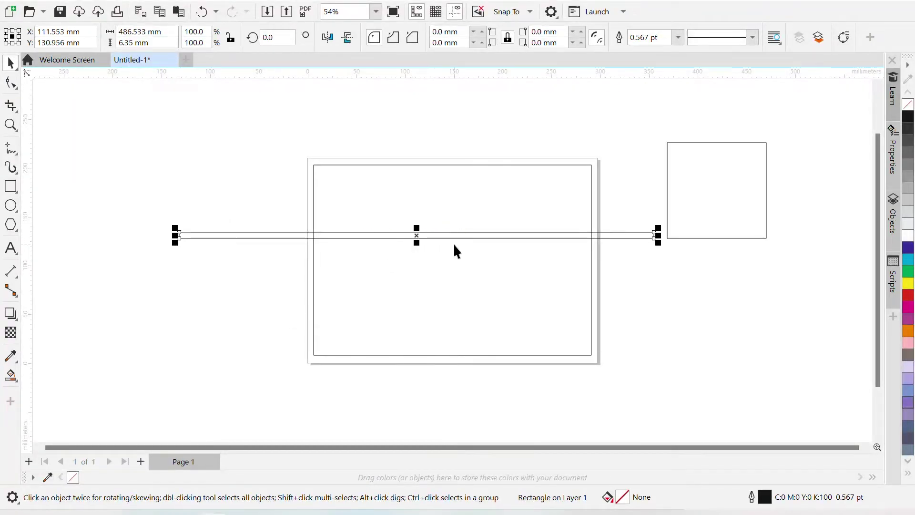
key(ctrl+d)
click(459, 229)
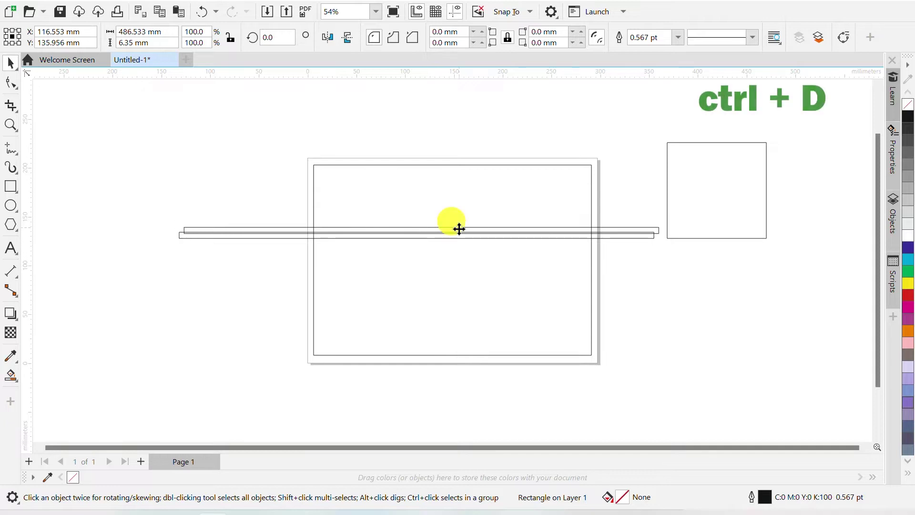
drag(459, 229, 443, 127)
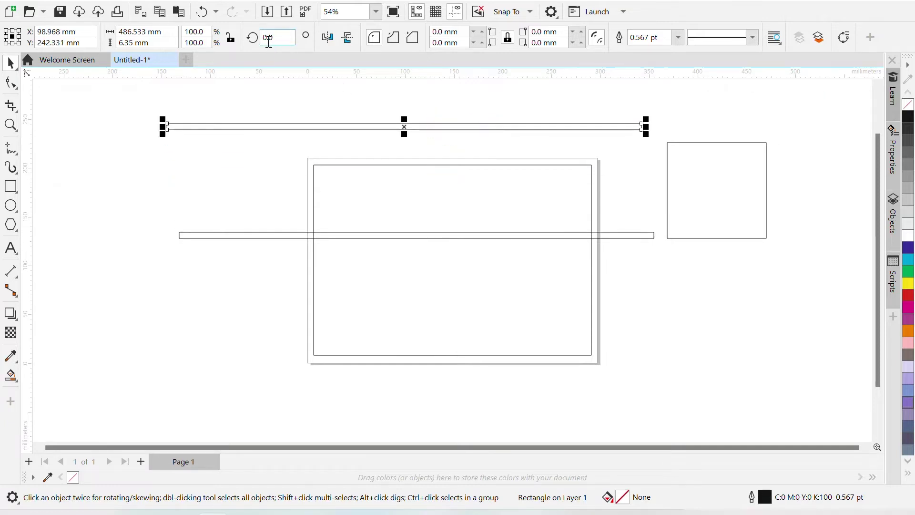
double_click(265, 38)
text(90)
key(Return)
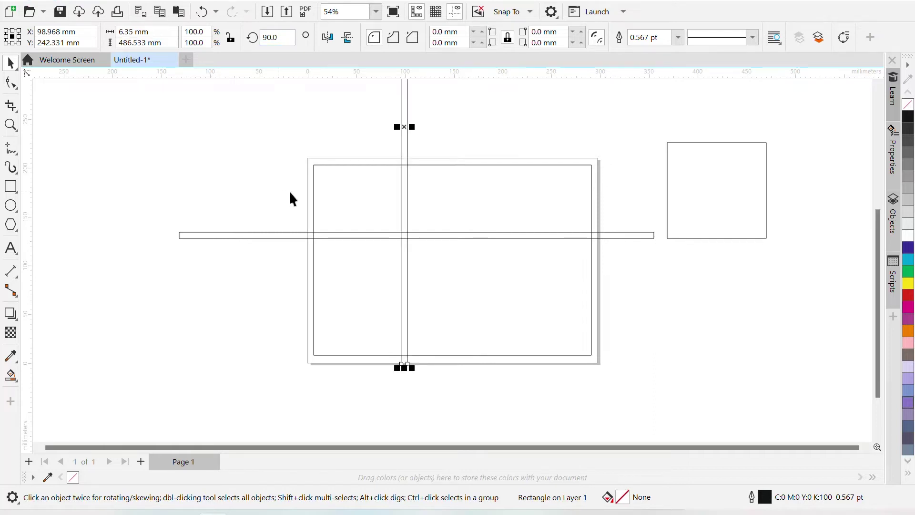
drag(406, 172, 470, 250)
Step: Centre the horizontal and vertical bars on the page so they cross in the middle
click(553, 234)
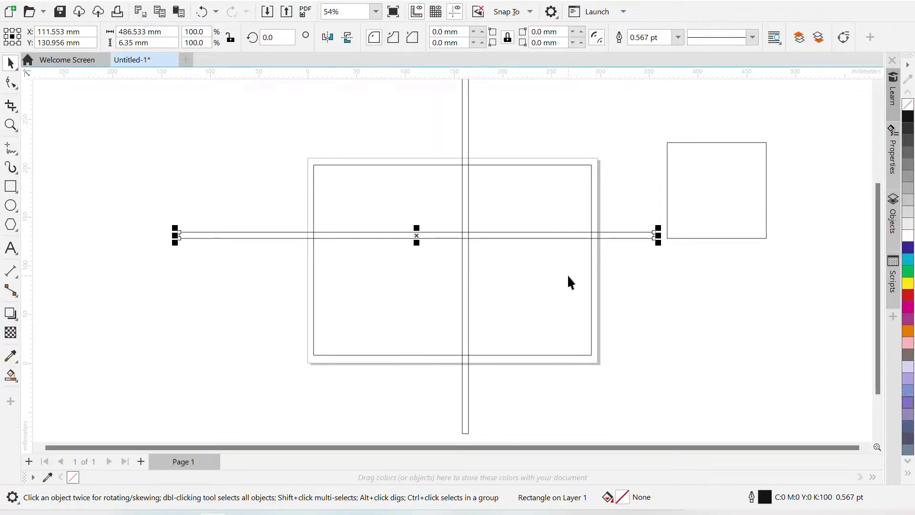
key(p)
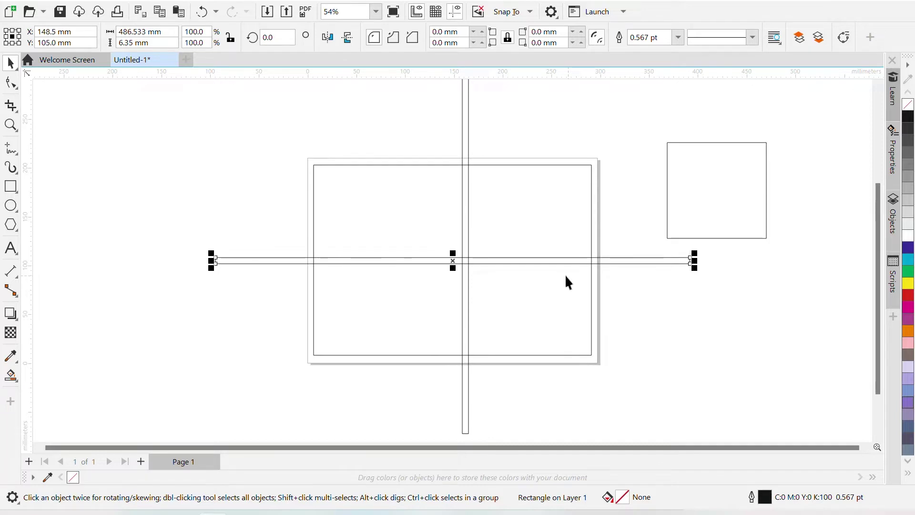
click(465, 183)
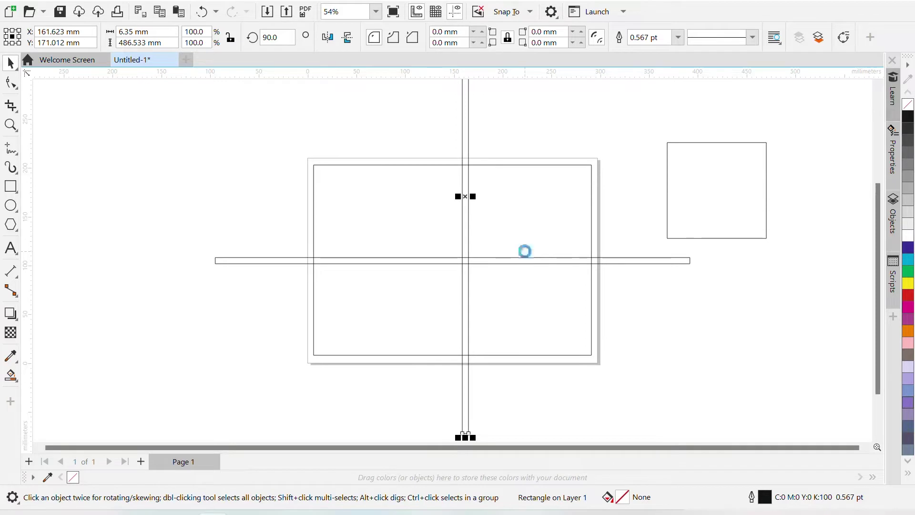
key(p)
click(753, 308)
scroll(358, 247, down, 2)
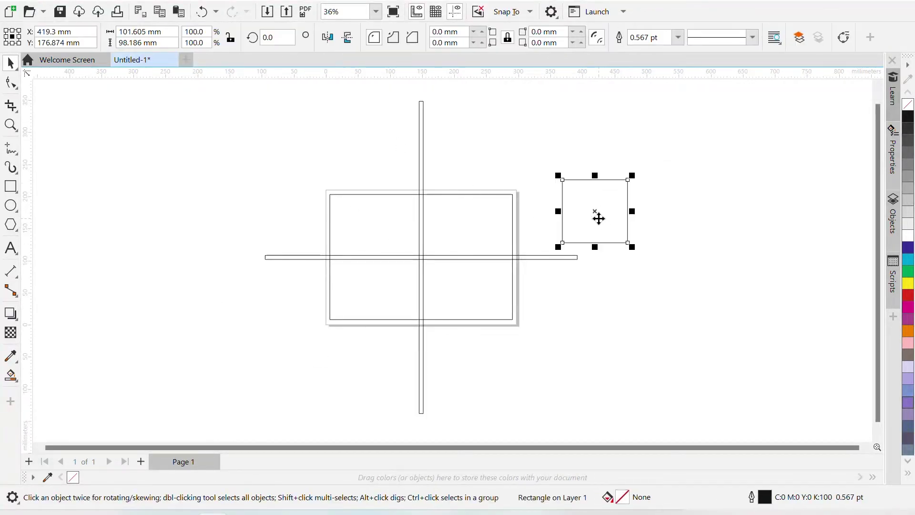
Step: Duplicate Page 1 with its layers and contents as Page 2, and delete the spare square
drag(599, 217, 676, 184)
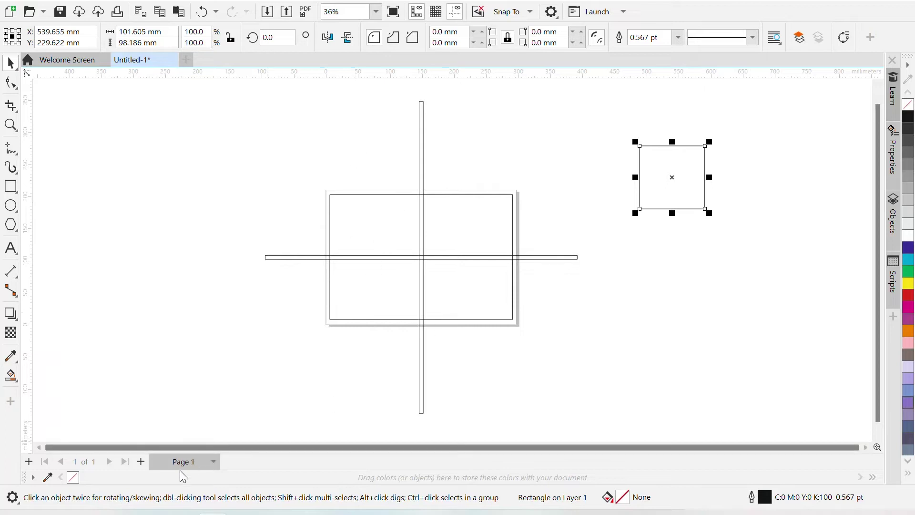
right_click(200, 461)
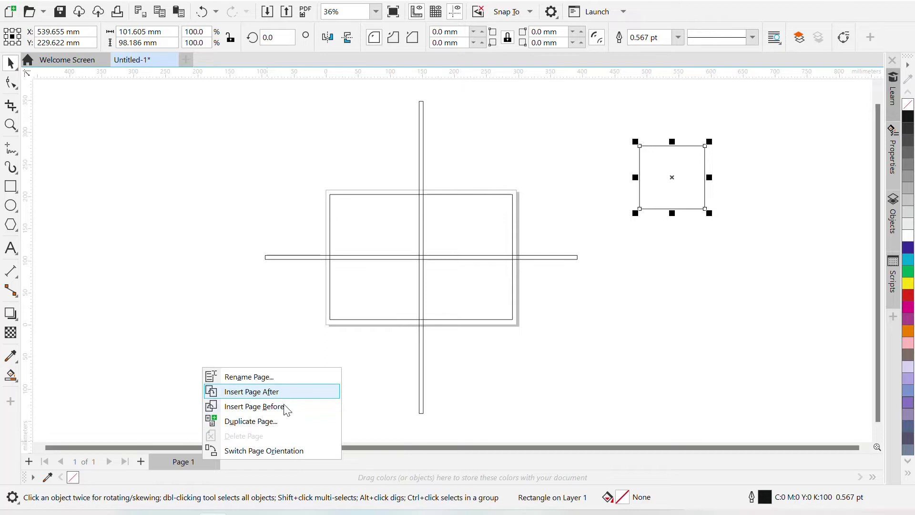
click(281, 422)
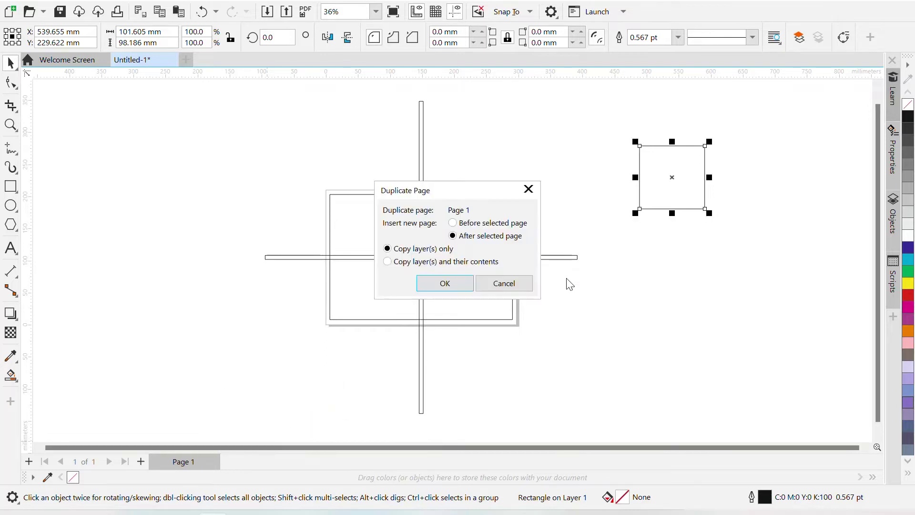
click(387, 261)
click(445, 283)
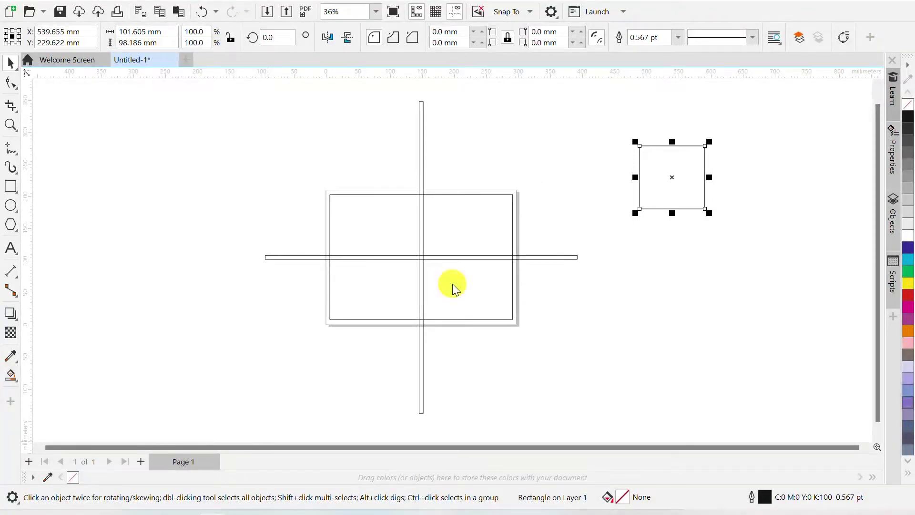
click(705, 177)
key(Delete)
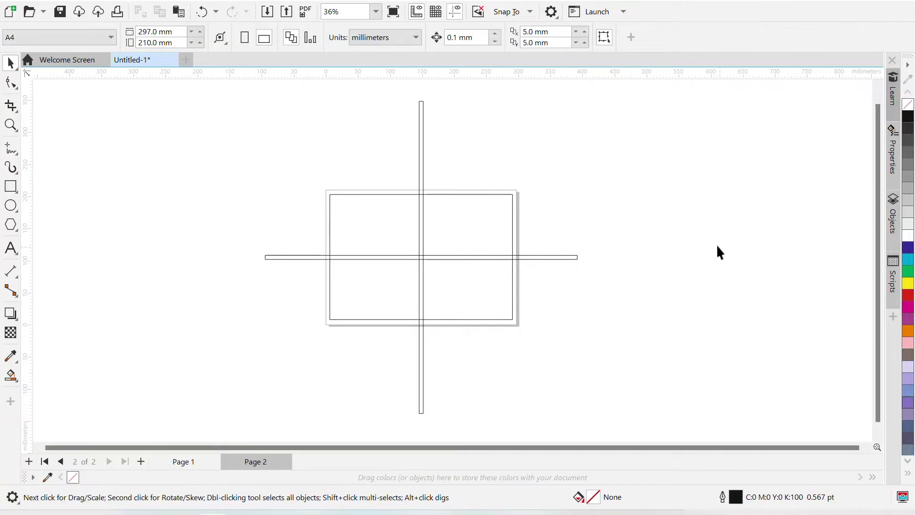
Step: Duplicate the vertical bar on Page 2 and position the two bars side by side
click(418, 149)
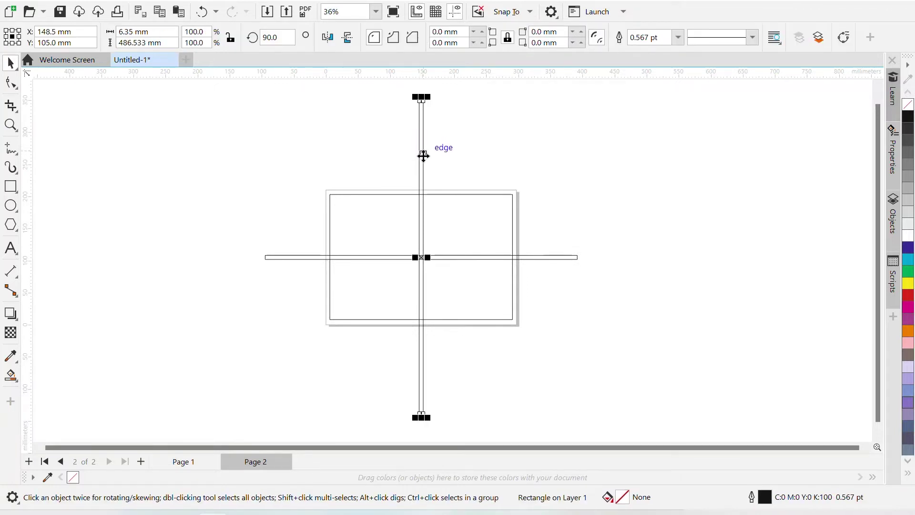
key(ctrl+d)
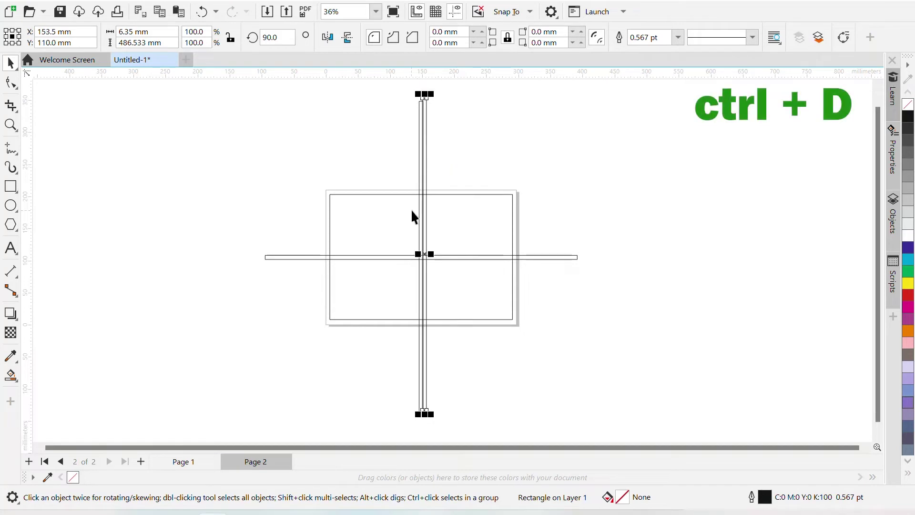
drag(424, 204, 480, 225)
click(439, 106)
mouse_move(475, 123)
mouse_down()
mouse_move(477, 177)
mouse_move(473, 135)
mouse_up()
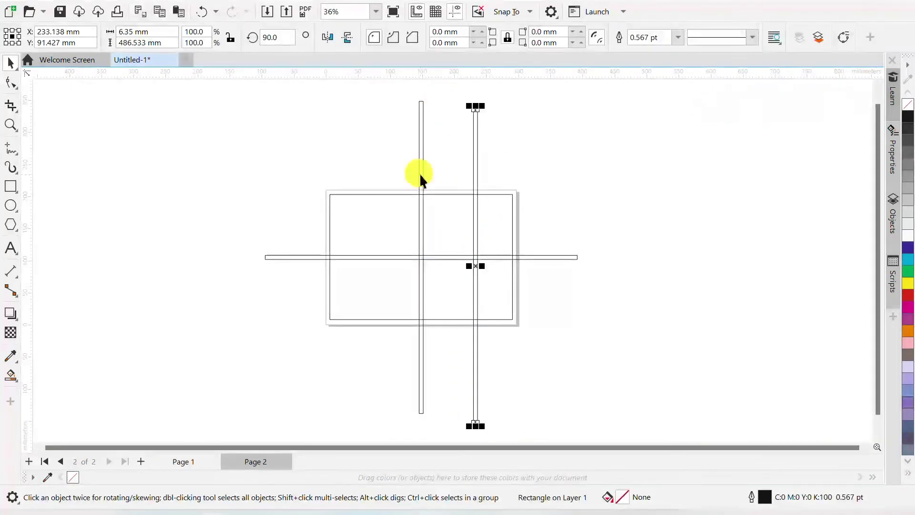
click(419, 174)
drag(419, 149, 395, 172)
click(479, 161)
drag(479, 161, 457, 151)
click(448, 151)
click(454, 149)
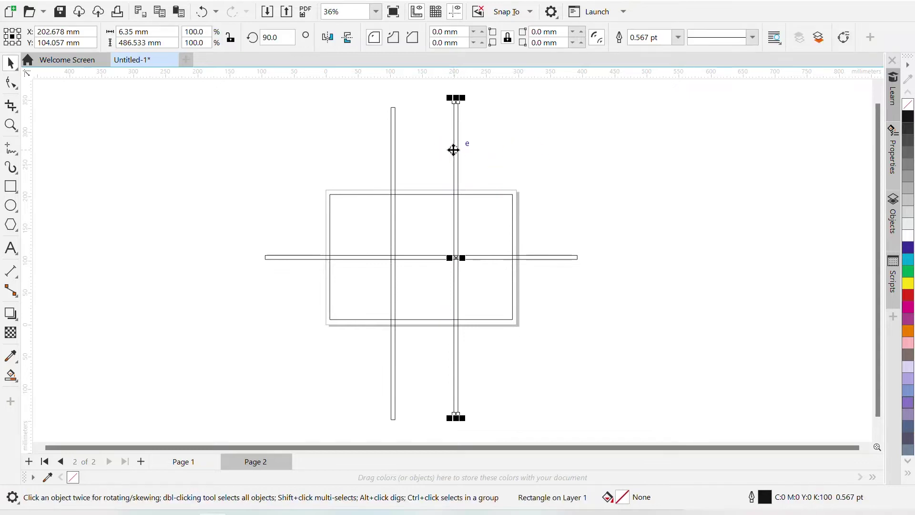
Step: Bottom-align both vertical bars, group them, and centre the group on the page
shift+click(393, 168)
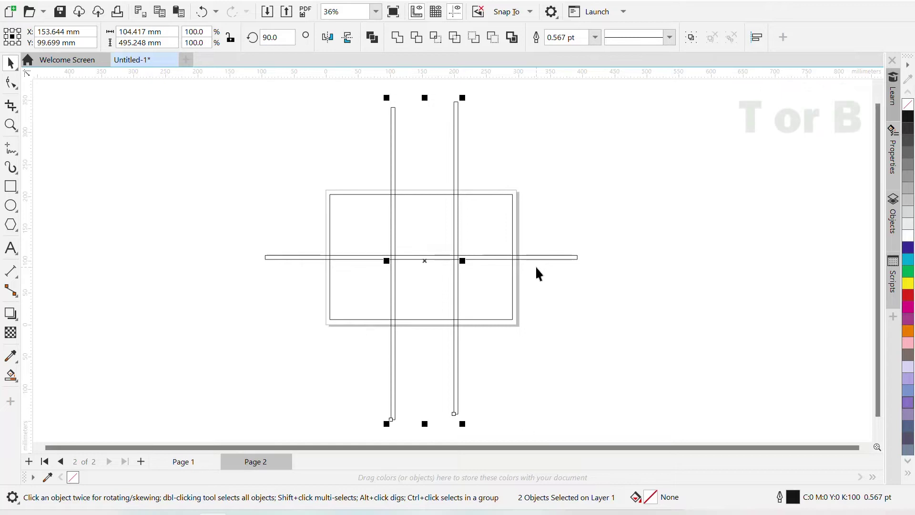
key(b)
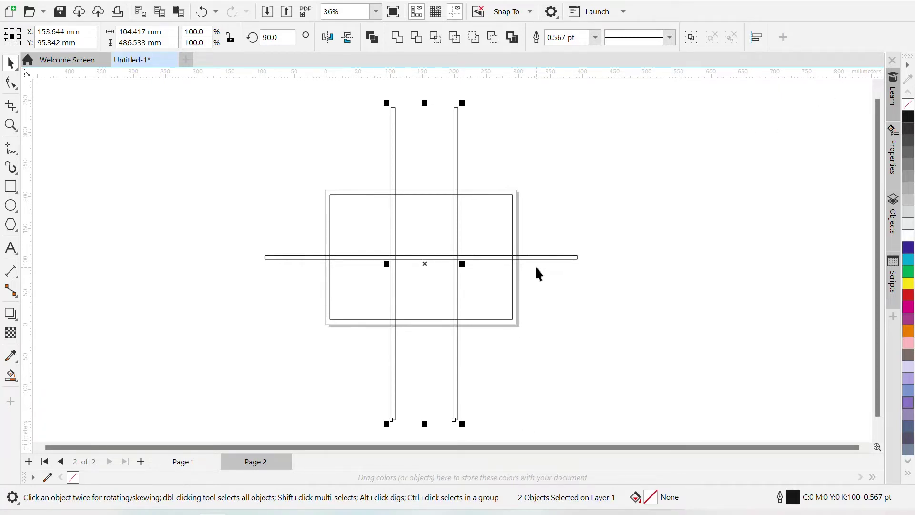
key(ctrl+g)
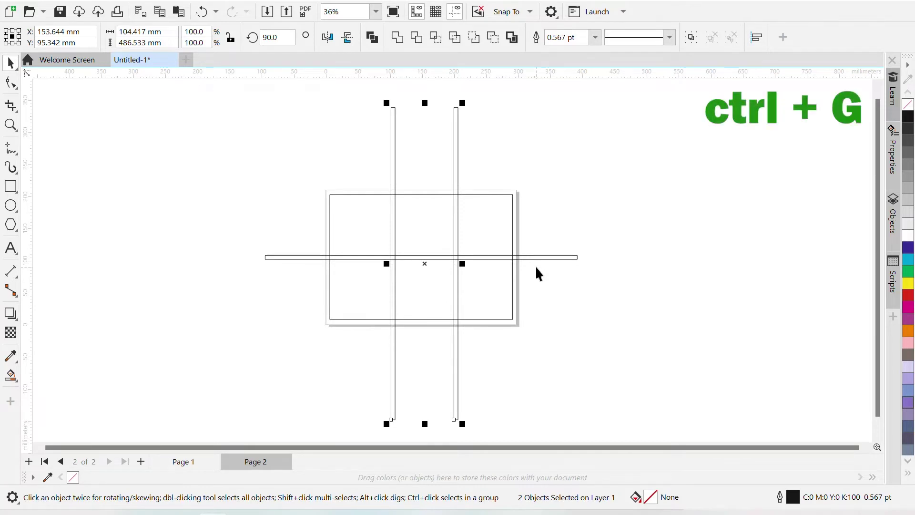
key(ctrl+g)
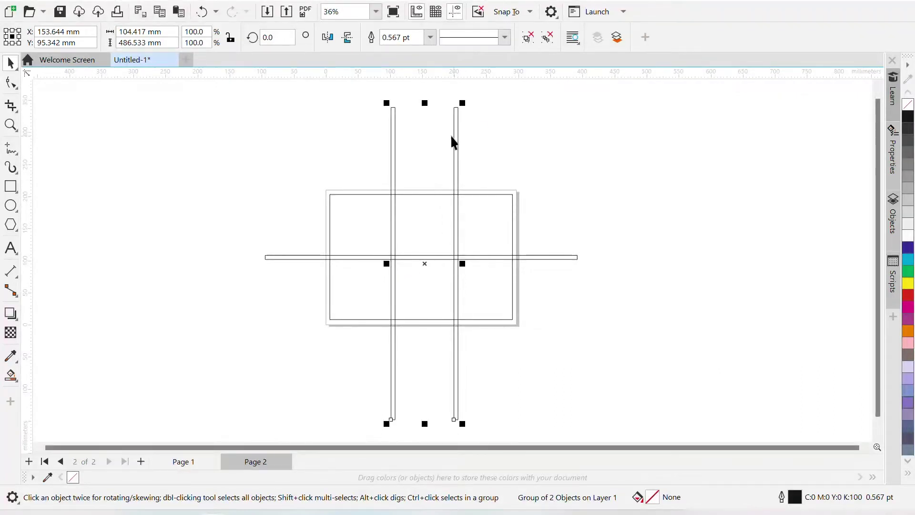
click(510, 153)
click(456, 152)
drag(455, 153, 577, 146)
key(ctrl+z)
key(p)
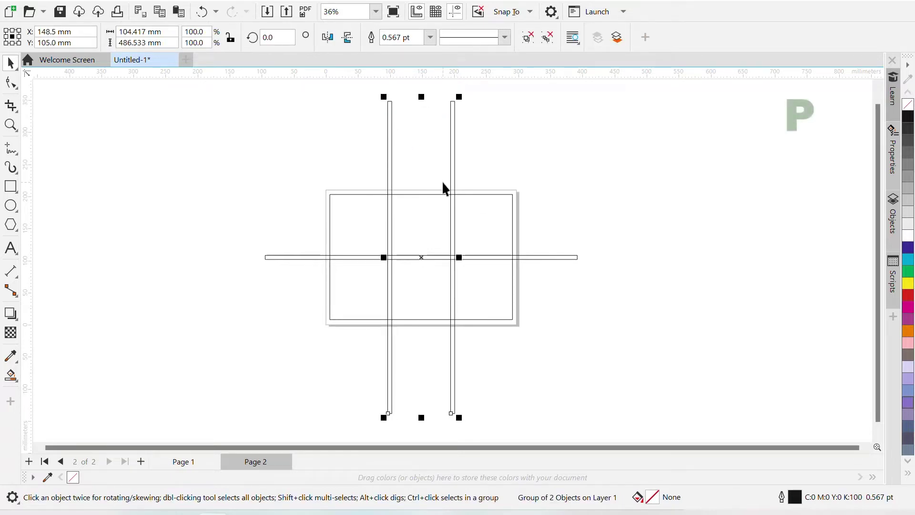
click(547, 245)
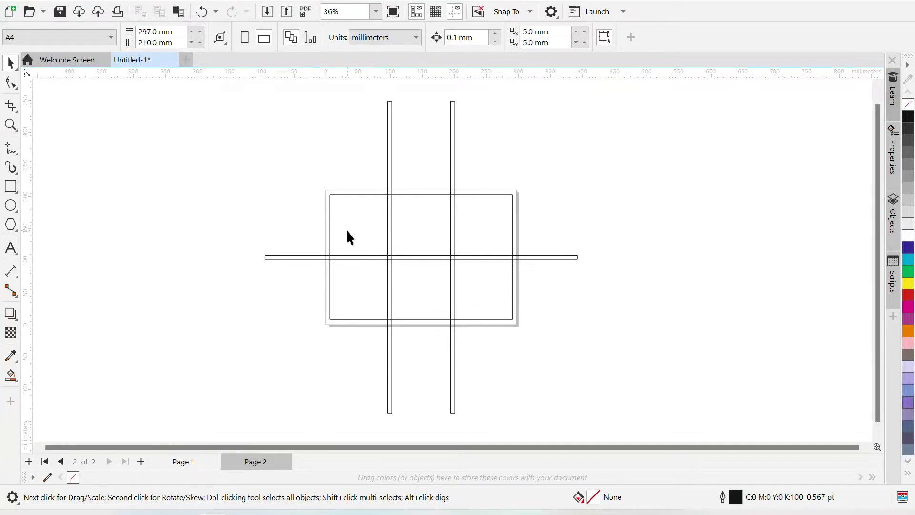
Step: Duplicate Page 1 again with its layers and contents, giving the document a third page
click(195, 465)
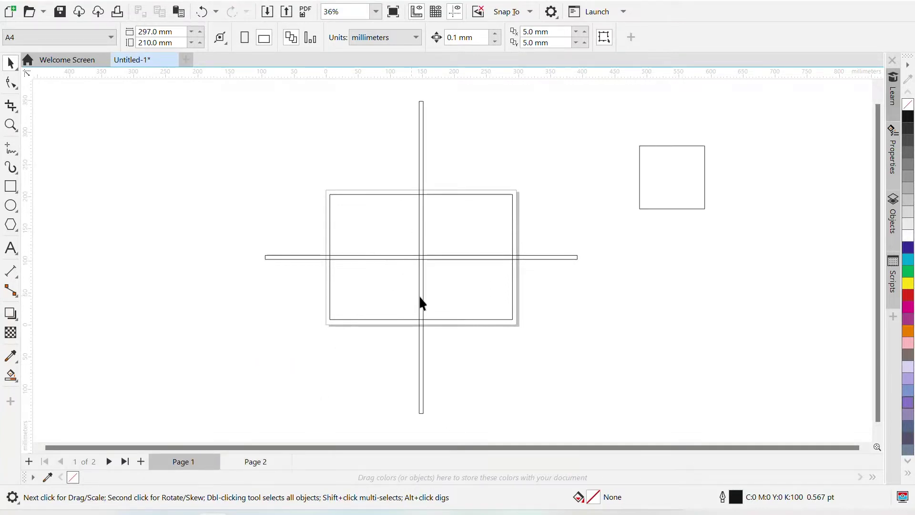
click(246, 460)
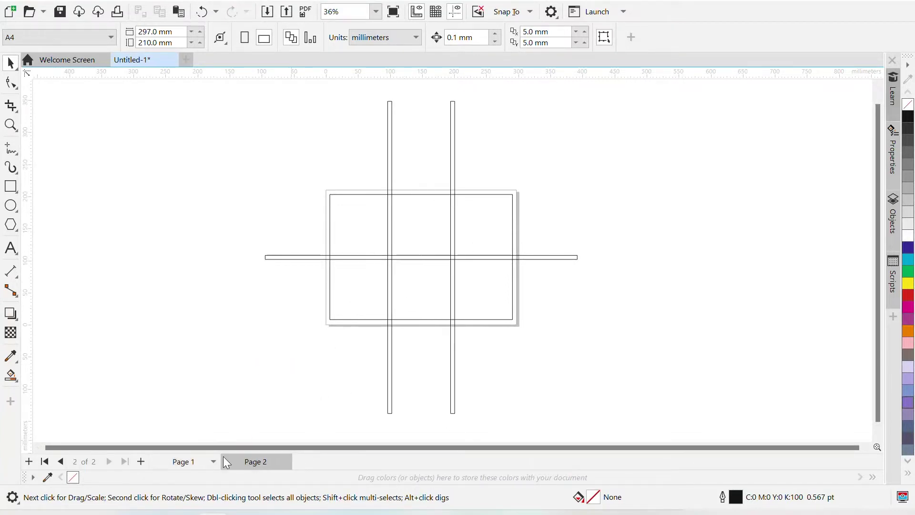
right_click(178, 461)
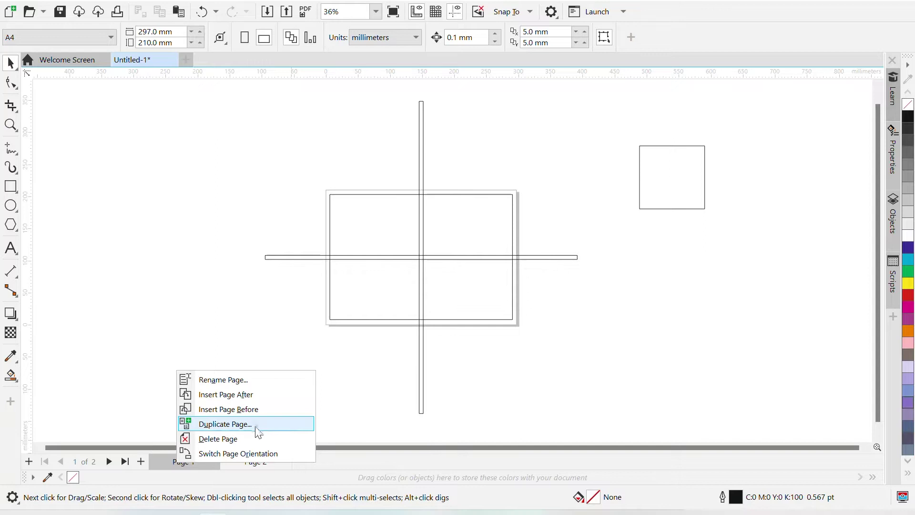
click(257, 429)
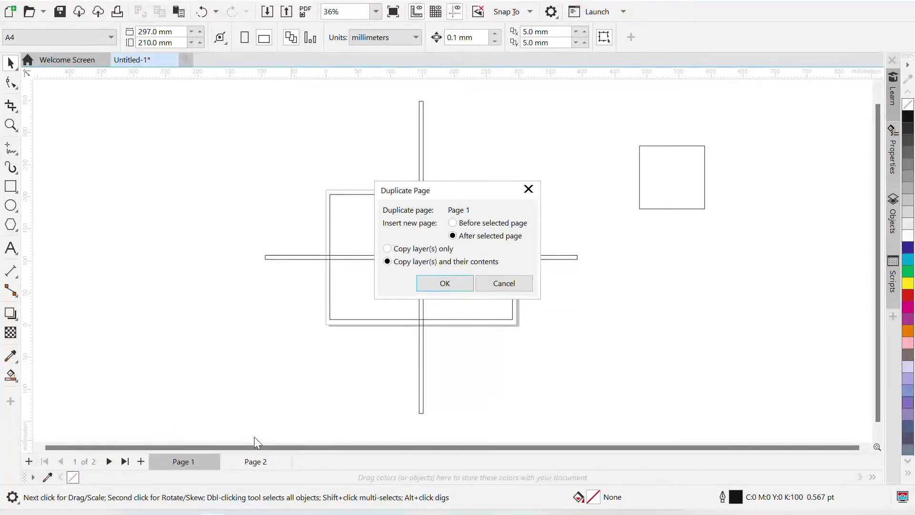
click(447, 283)
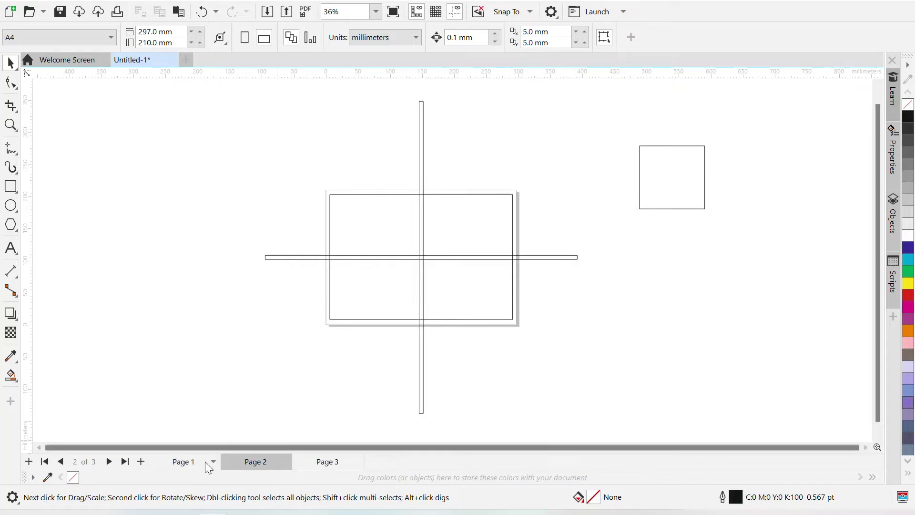
click(191, 463)
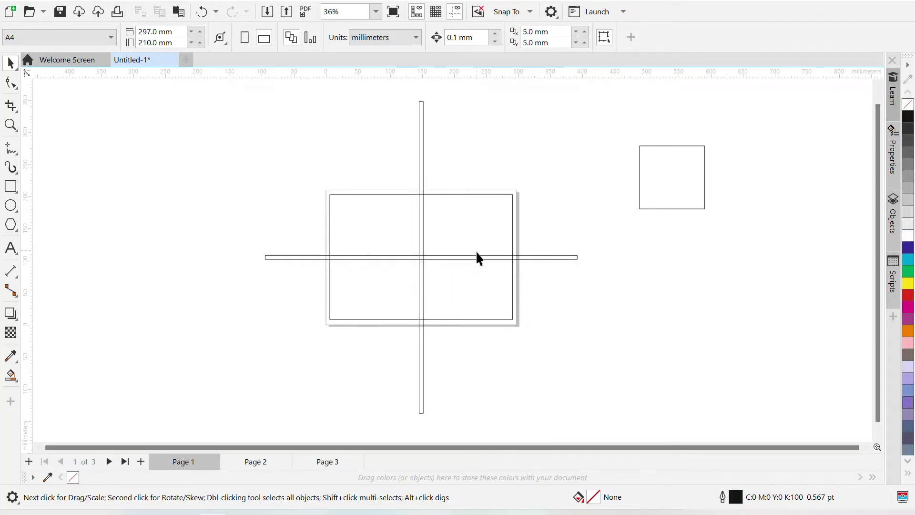
Step: Drag the ends of Page 1's horizontal bar inward to stop at the vertical bar and frame edge
click(491, 258)
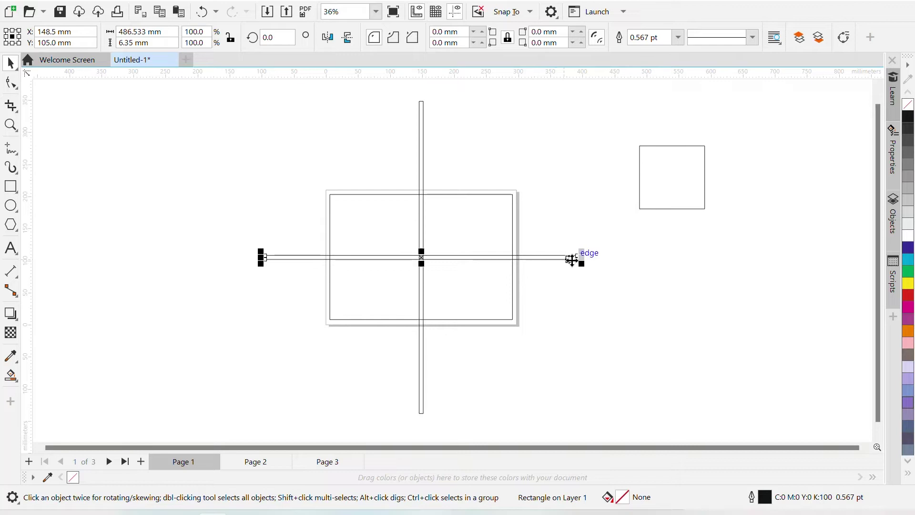
drag(260, 258, 416, 274)
drag(583, 257, 518, 268)
click(634, 240)
click(268, 465)
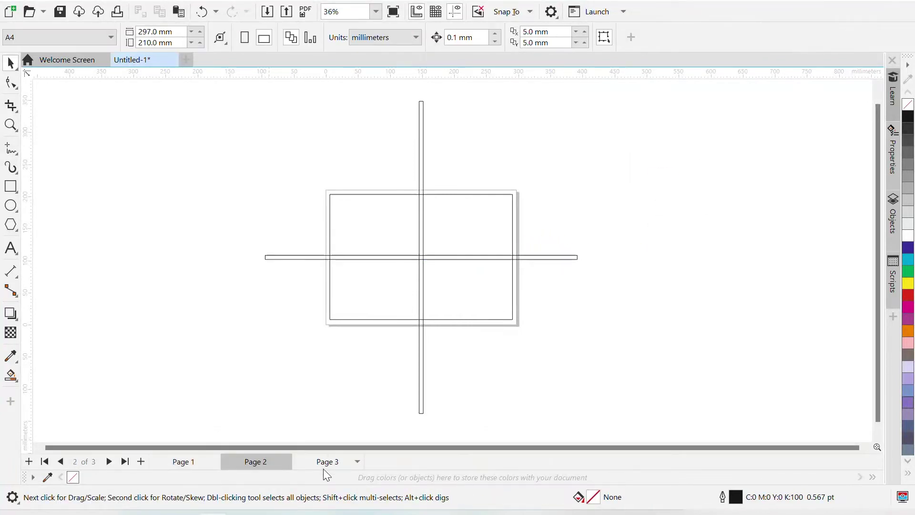
click(323, 465)
click(184, 462)
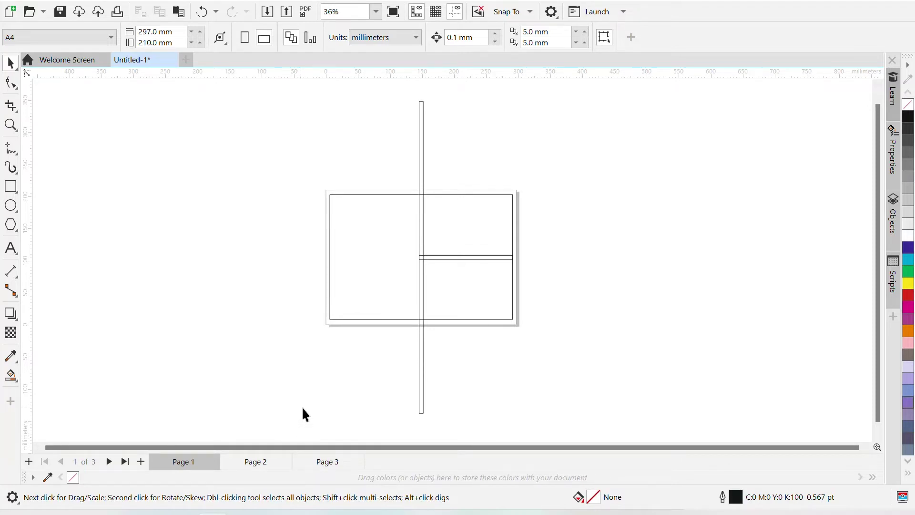
scroll(389, 227, up, 1)
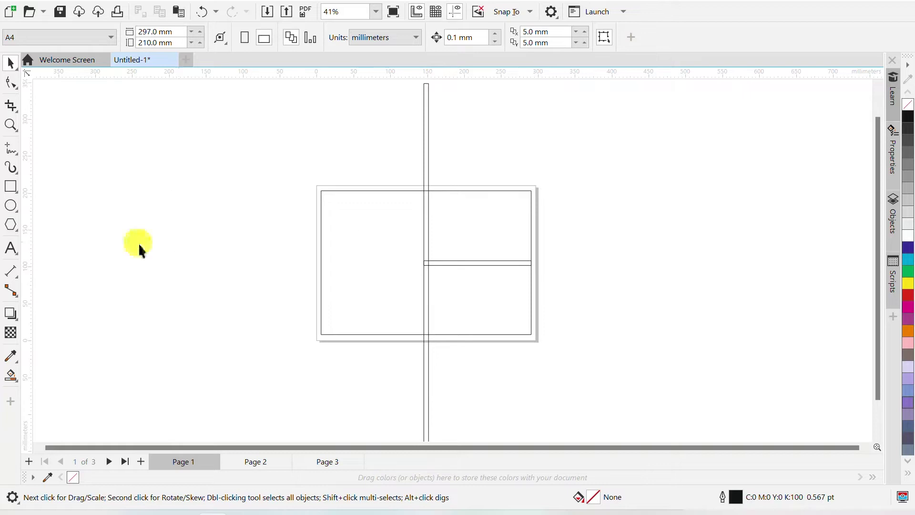
Step: Smart-fill Page 1's left, upper-right and lower-right frame regions with grey-blue
click(12, 377)
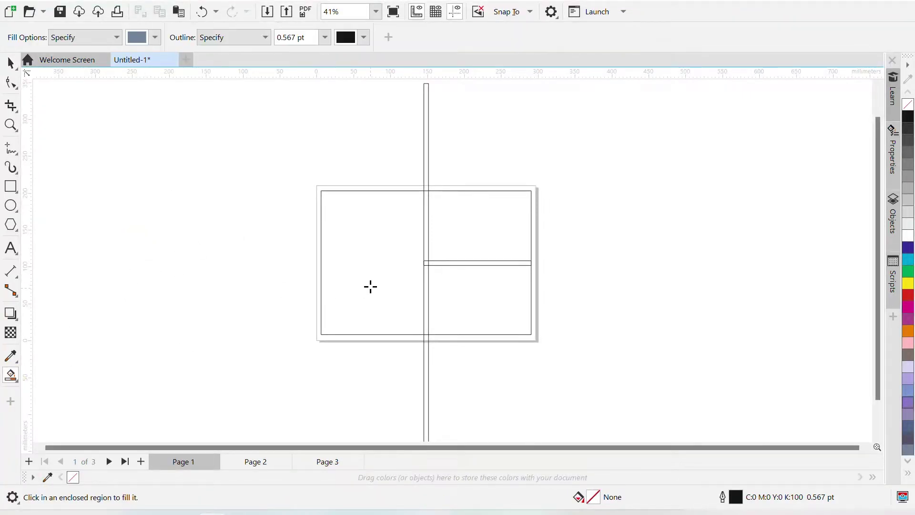
click(379, 227)
click(493, 236)
click(499, 316)
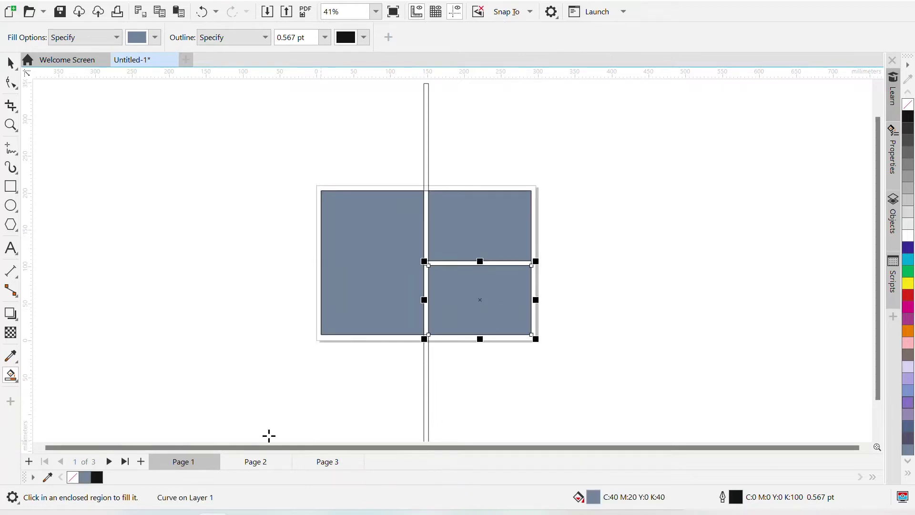
Step: Fill the four frame regions on Page 2 with grey-blue
click(250, 462)
click(395, 239)
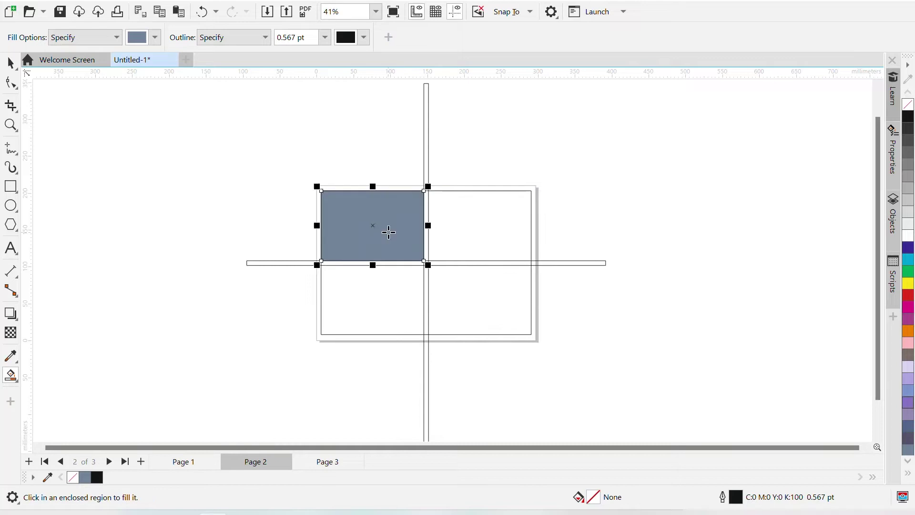
click(483, 227)
click(468, 296)
click(382, 302)
Step: Fill all six panels of Page 3's frame with grey-blue, then return to the Pick tool
click(312, 462)
click(355, 228)
click(419, 219)
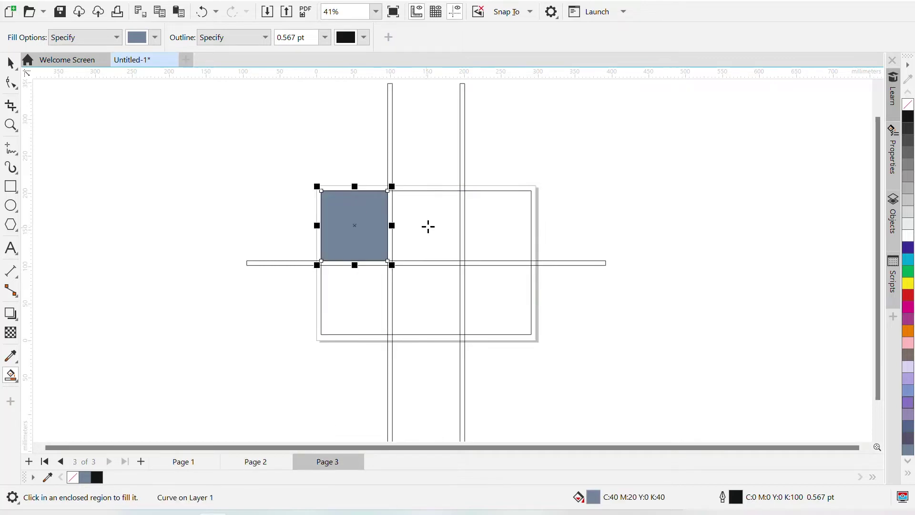
click(508, 224)
click(380, 309)
click(426, 303)
click(491, 301)
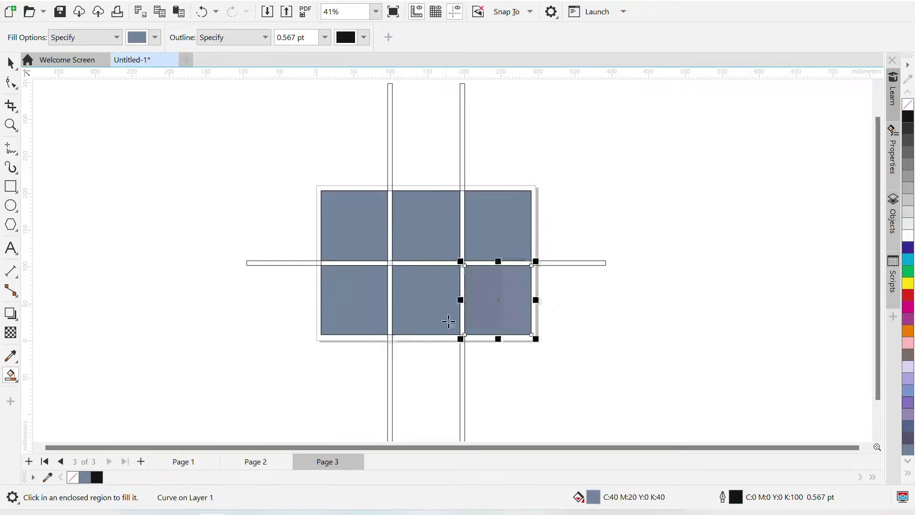
click(11, 63)
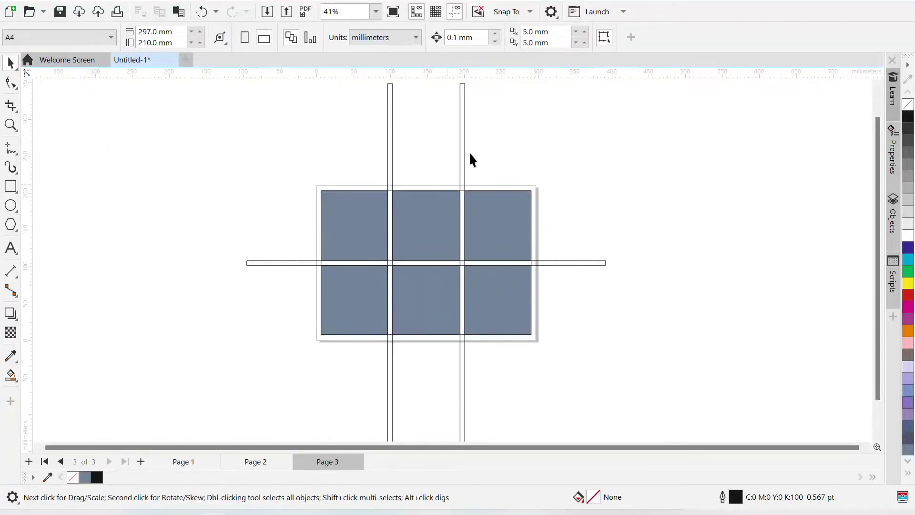
Step: Delete the vertical bar group and the horizontal bar from Page 3
click(392, 141)
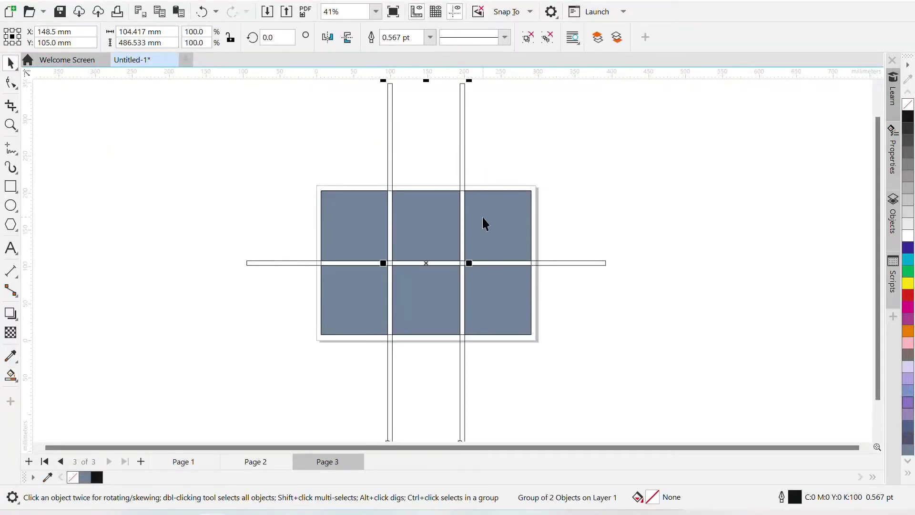
key(Delete)
click(596, 261)
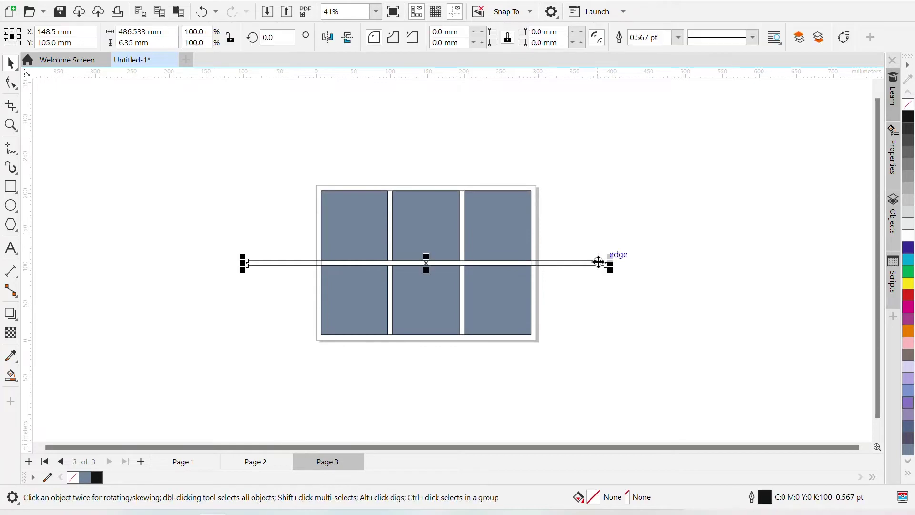
key(Delete)
scroll(415, 336, up, 5)
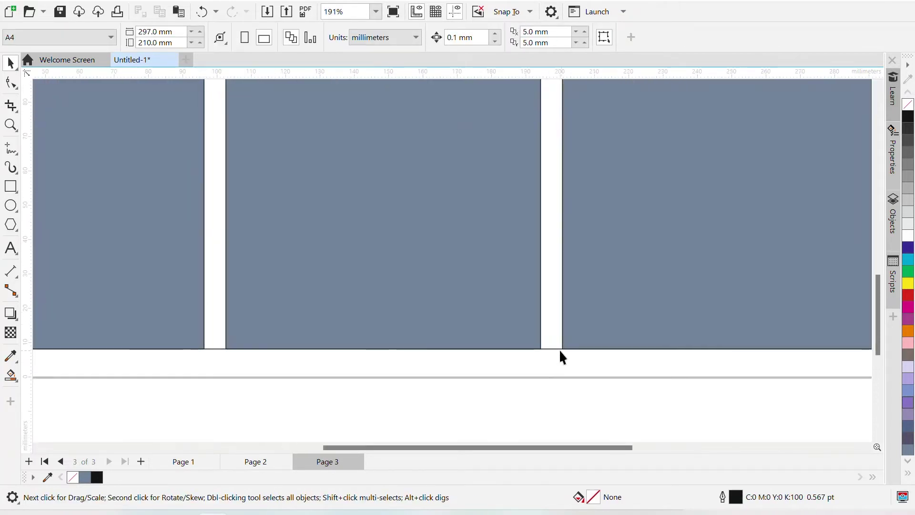
click(553, 348)
scroll(549, 362, down, 4)
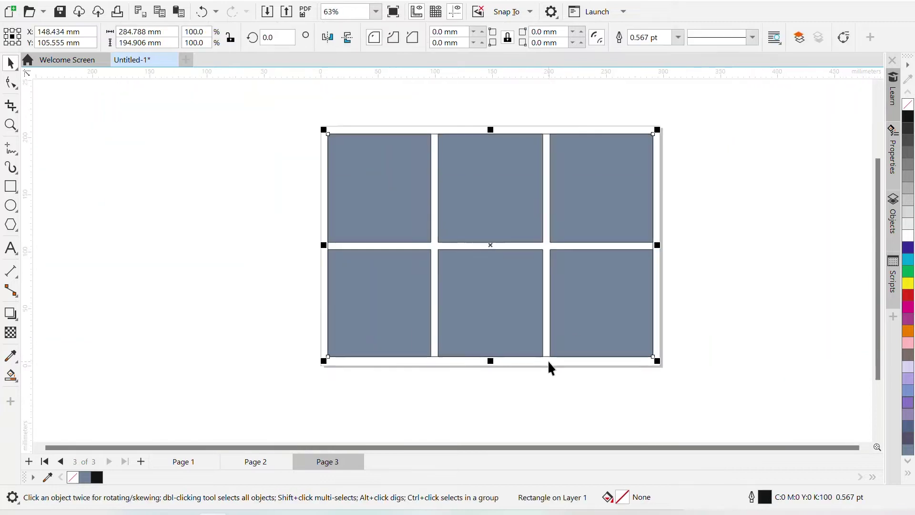
key(Escape)
Step: Select each of the six grey-blue panels in turn to check their alignment
scroll(549, 367, down, 1)
scroll(435, 194, up, 2)
scroll(351, 158, down, 1)
scroll(350, 158, down, 2)
click(443, 233)
click(392, 272)
click(456, 291)
click(527, 286)
click(543, 224)
click(453, 220)
click(376, 233)
click(409, 285)
click(490, 290)
click(604, 307)
click(505, 189)
click(568, 206)
click(485, 301)
click(494, 206)
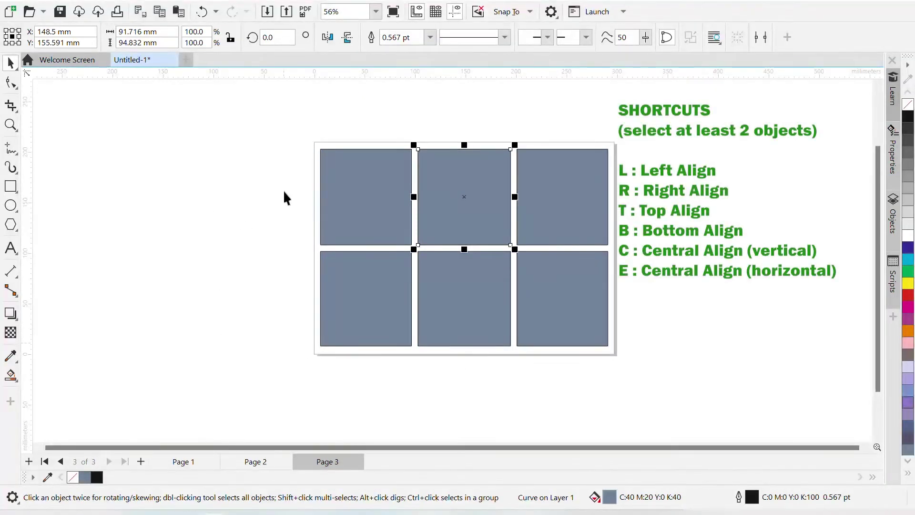
click(527, 394)
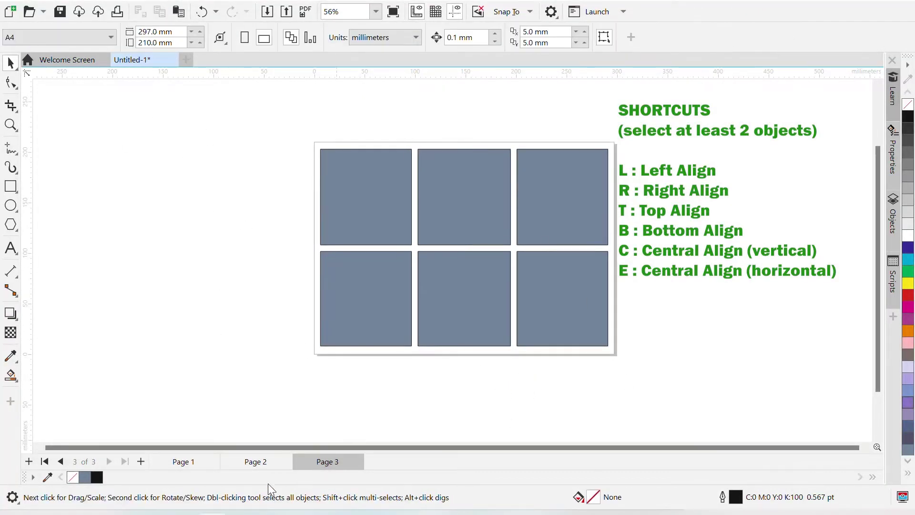
Step: On Page 2, select the horizontal and vertical spacer strips and delete them
click(256, 462)
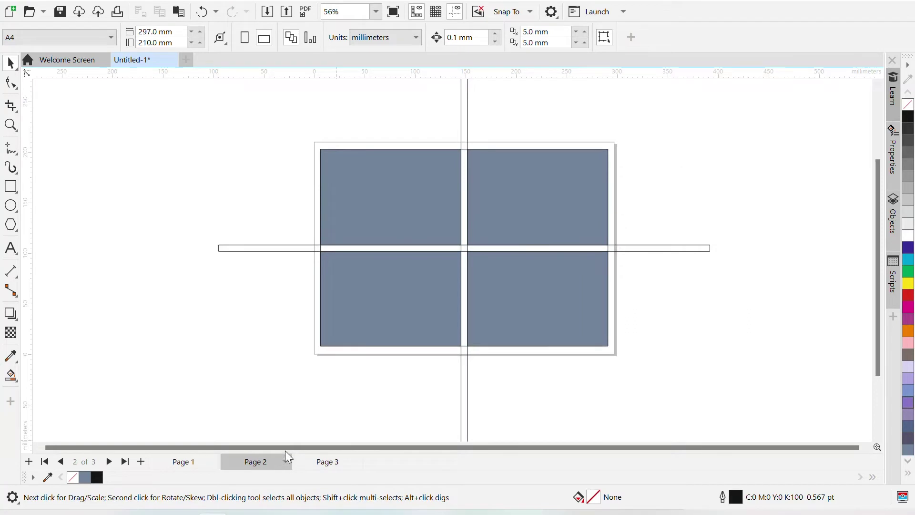
click(472, 249)
scroll(466, 245, down, 2)
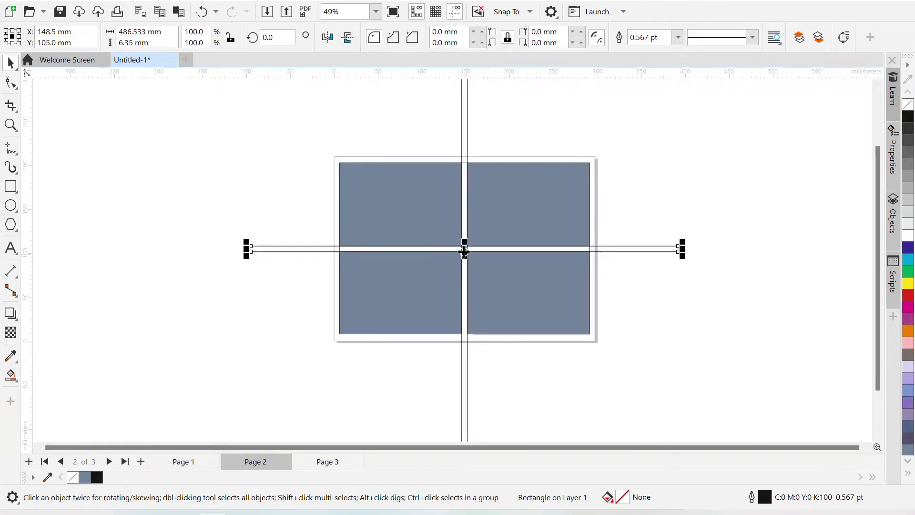
shift+click(462, 143)
key(Delete)
scroll(460, 182, up, 2)
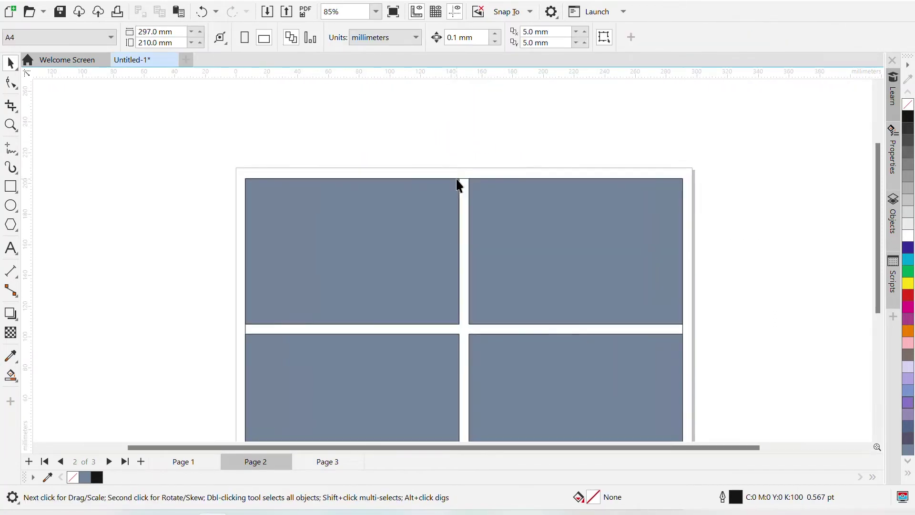
click(459, 185)
key(Escape)
scroll(475, 184, down, 2)
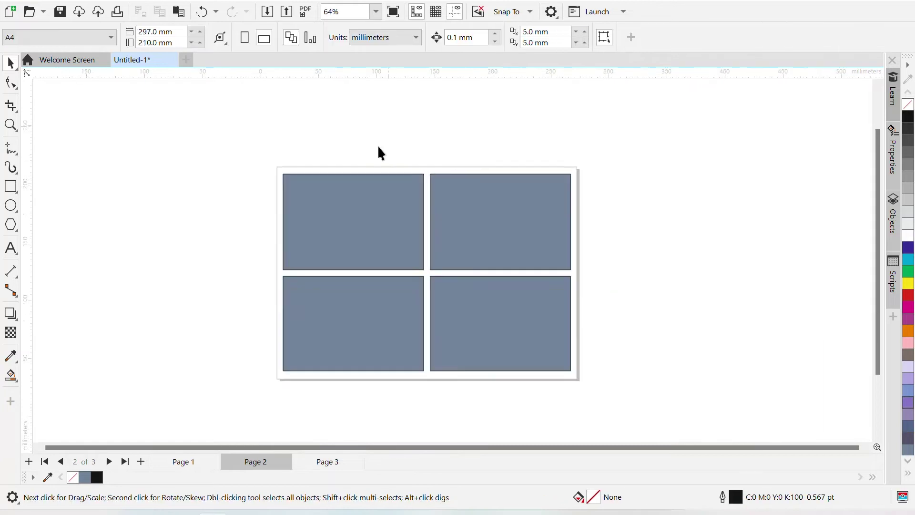
Step: On Page 1, select the vertical and horizontal spacer strips for removal
click(202, 465)
click(413, 117)
click(499, 242)
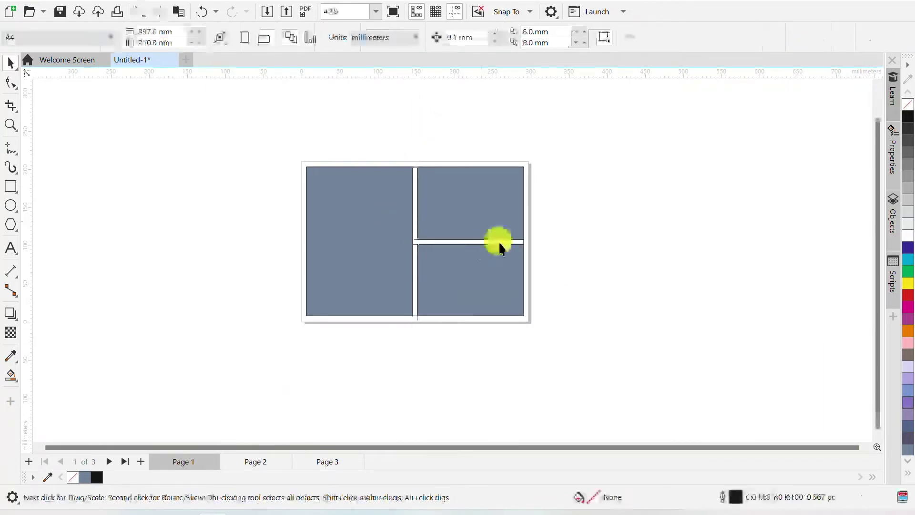
click(416, 313)
key(Escape)
scroll(418, 314, up, 2)
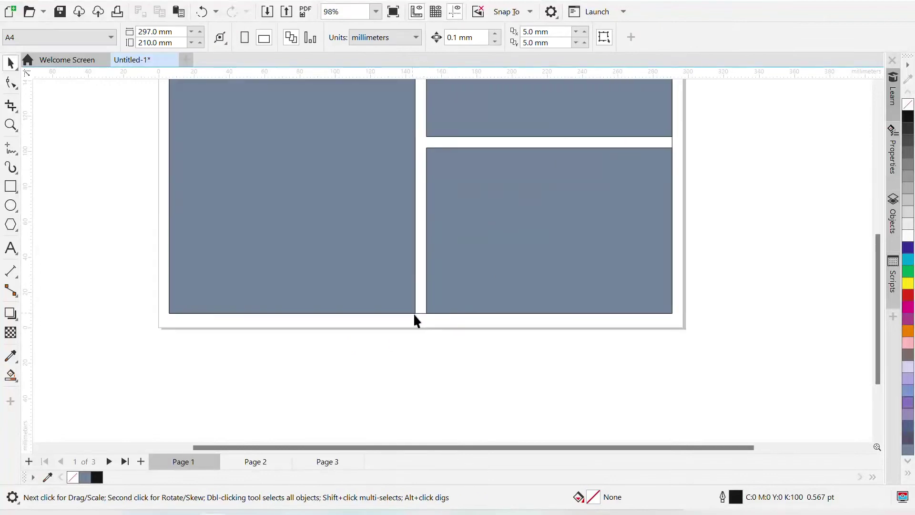
click(419, 317)
key(Escape)
scroll(413, 329, down, 3)
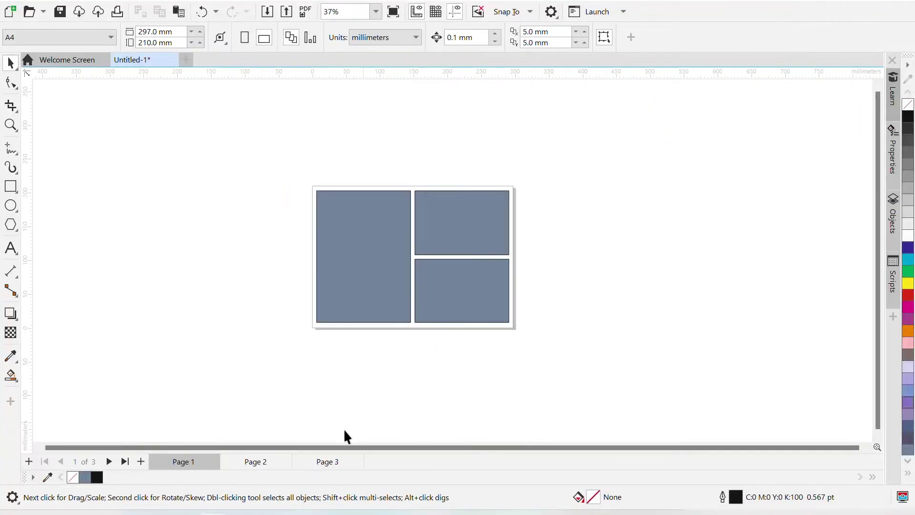
scroll(354, 295, up, 2)
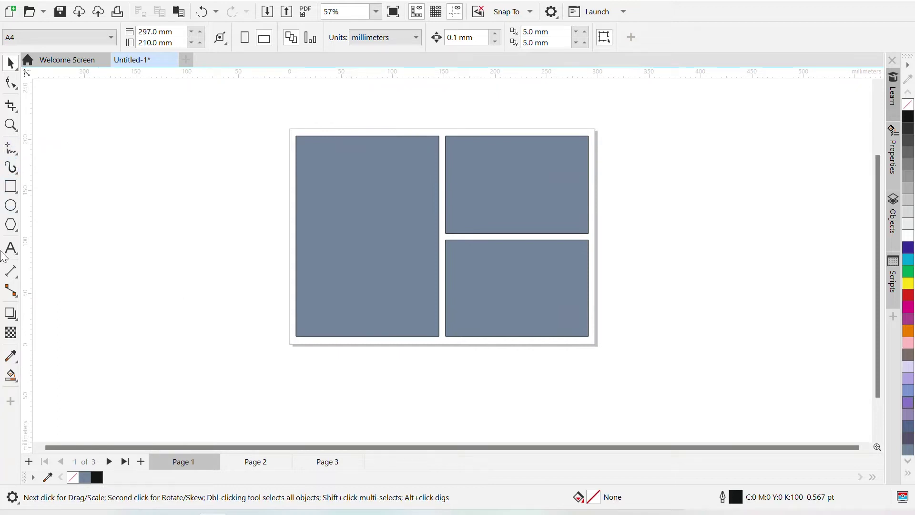
Step: Type 'PORTFOLIO VM' as 24 pt Arial text in Page 1's top-right rectangle
click(11, 248)
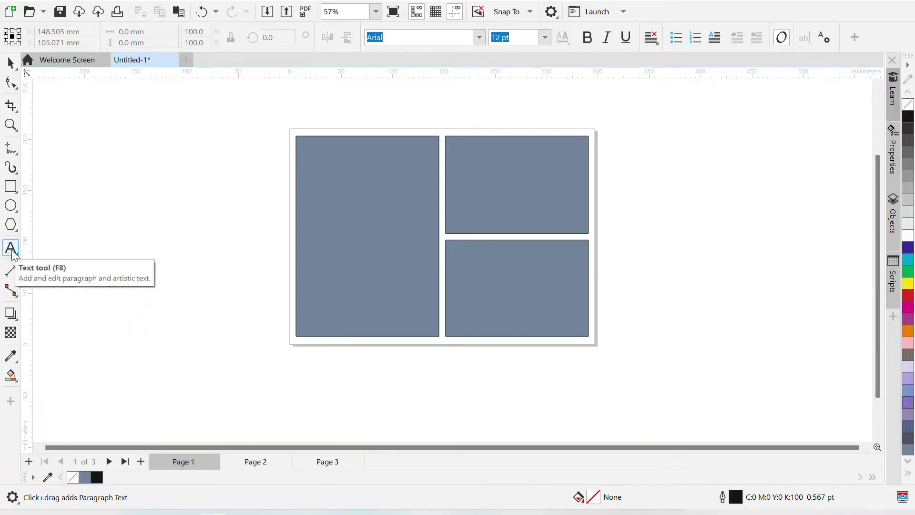
scroll(478, 178, up, 3)
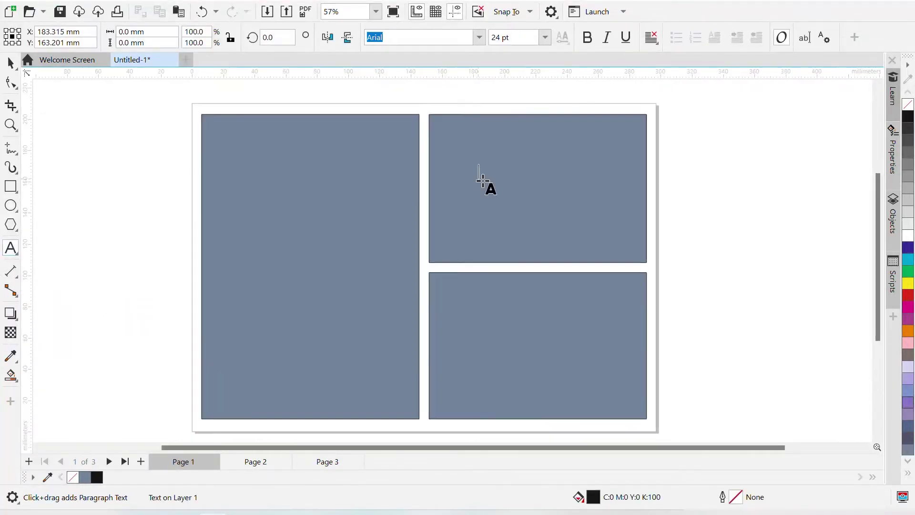
click(481, 179)
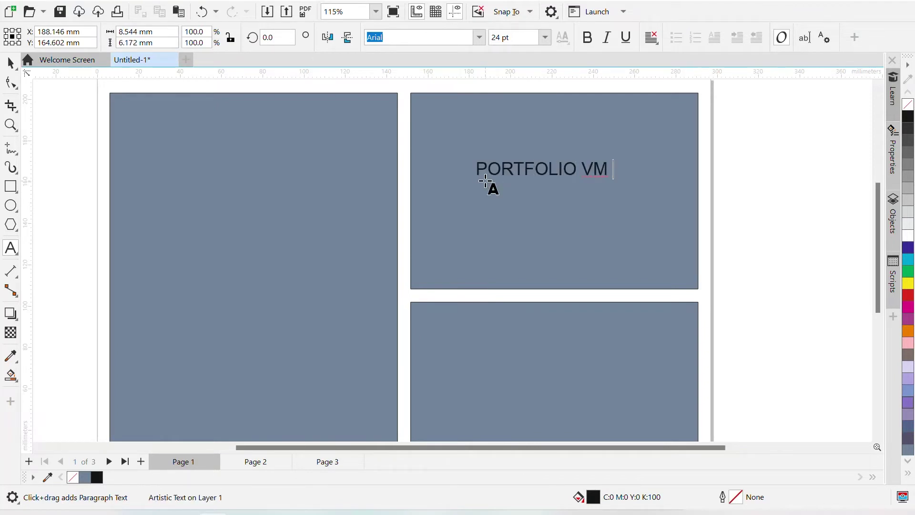
click(11, 62)
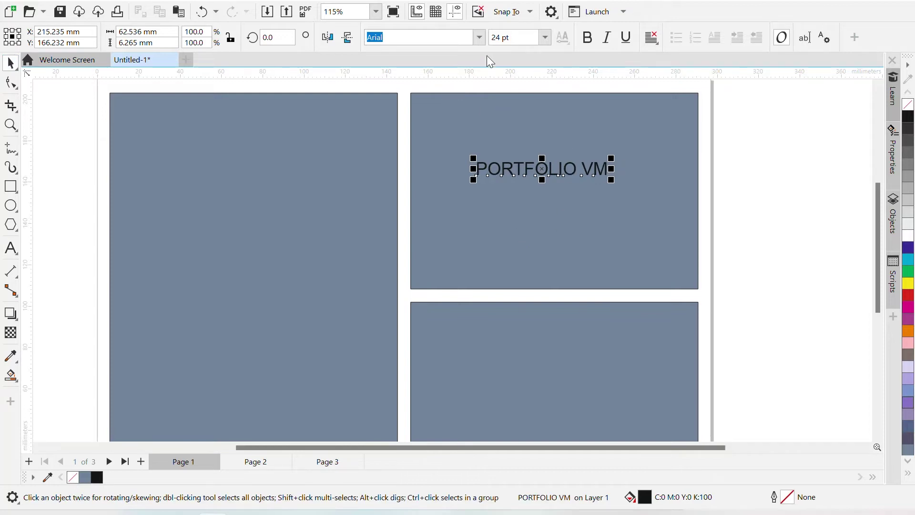
Step: Change the PORTFOLIO VM title's font to Copperplate Gothic Bold
click(478, 38)
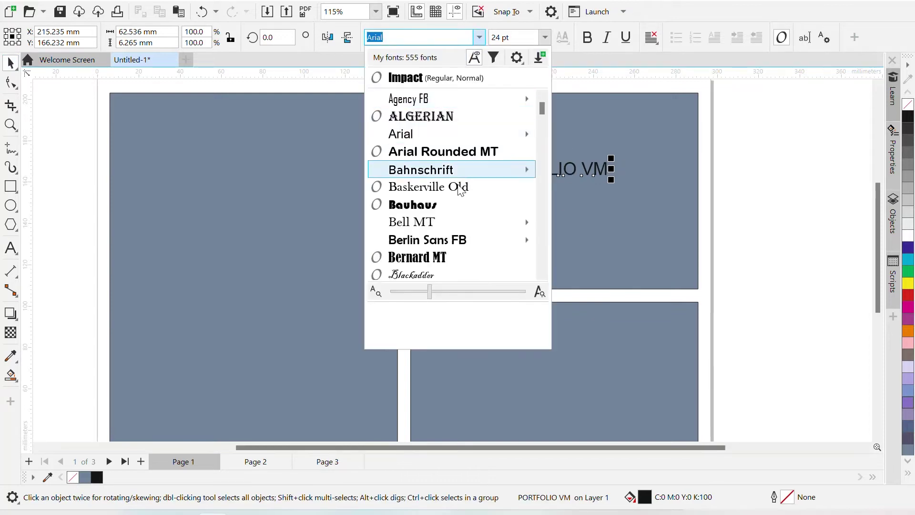
scroll(456, 221, down, 4)
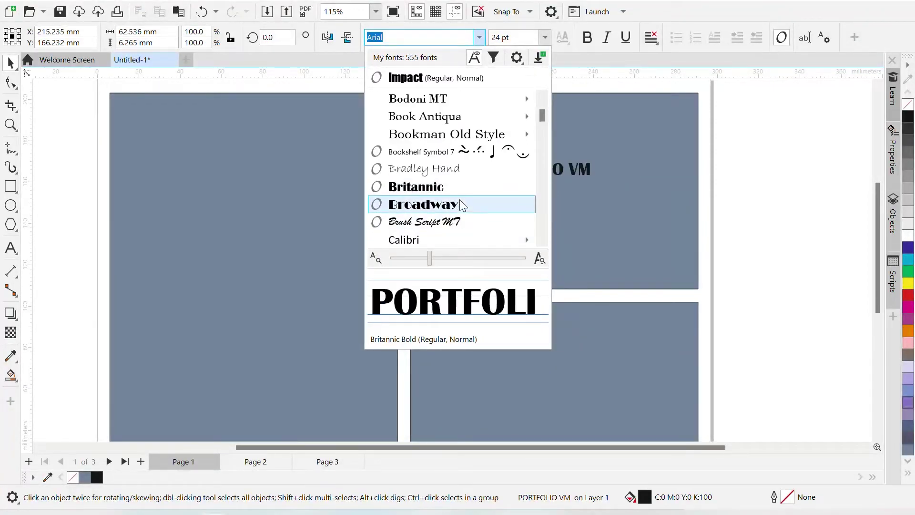
scroll(456, 221, down, 1)
scroll(457, 220, down, 8)
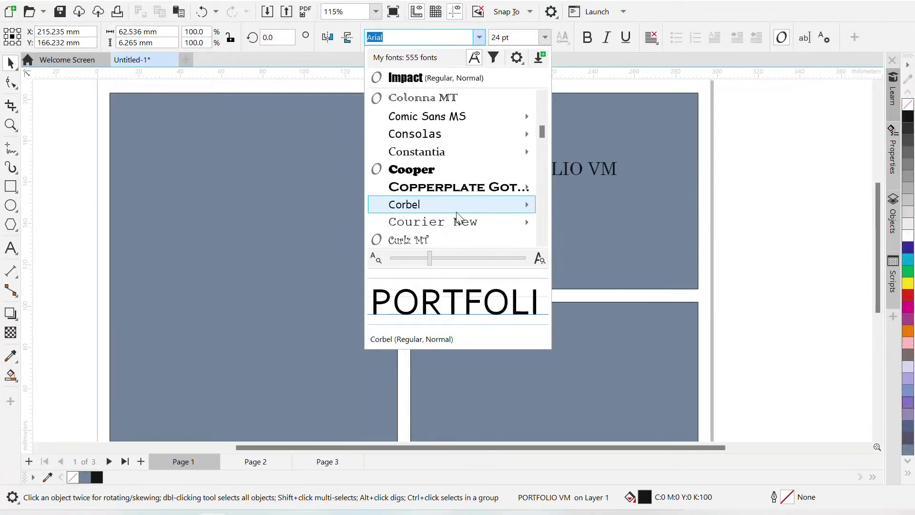
click(452, 188)
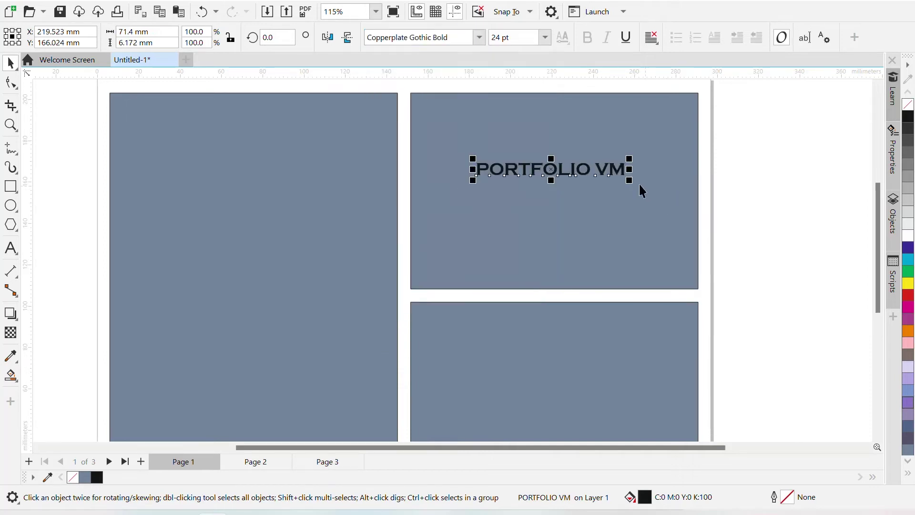
Step: Enlarge the PORTFOLIO VM title to about 37.5 pt and centre it on the top-right rectangle
drag(630, 183, 751, 227)
scroll(457, 196, down, 2)
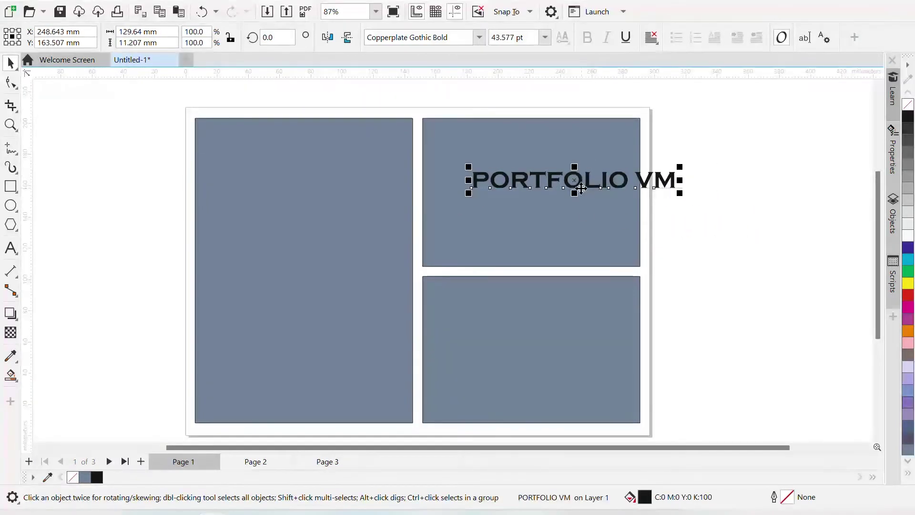
shift+click(528, 150)
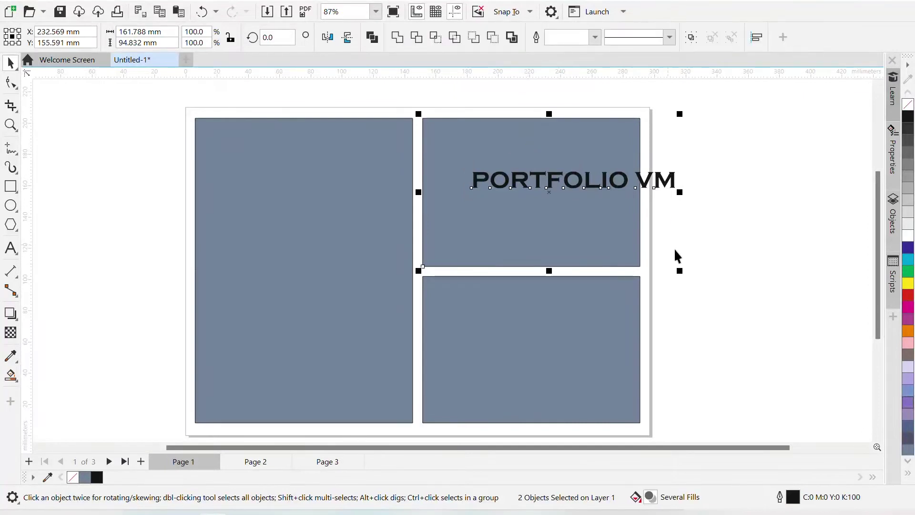
key(c)
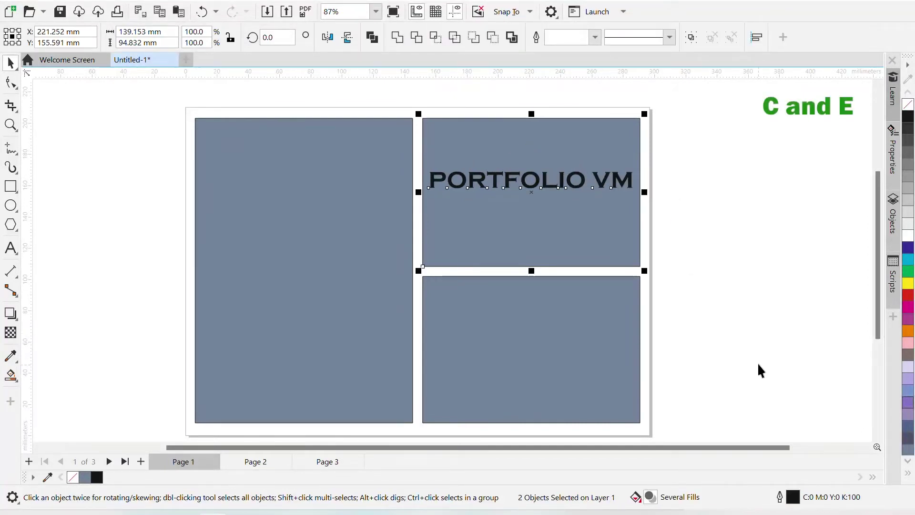
key(e)
key(Escape)
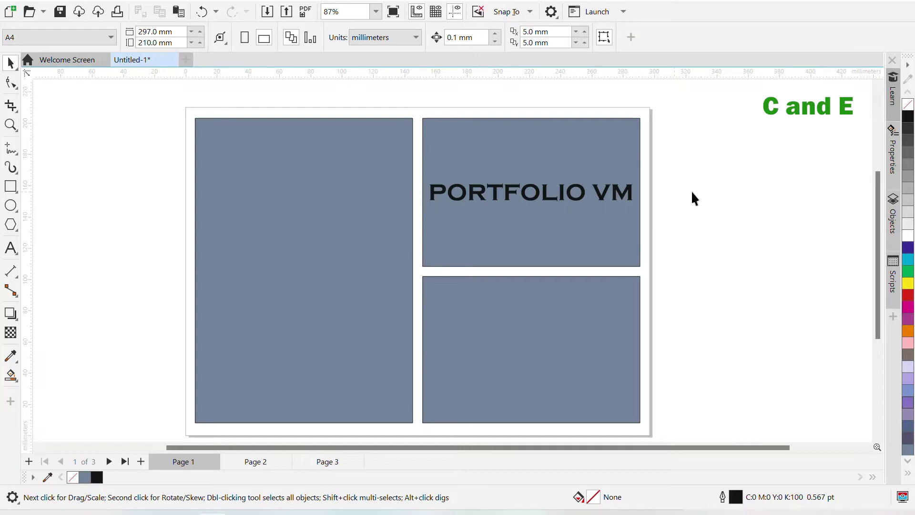
scroll(539, 204, up, 1)
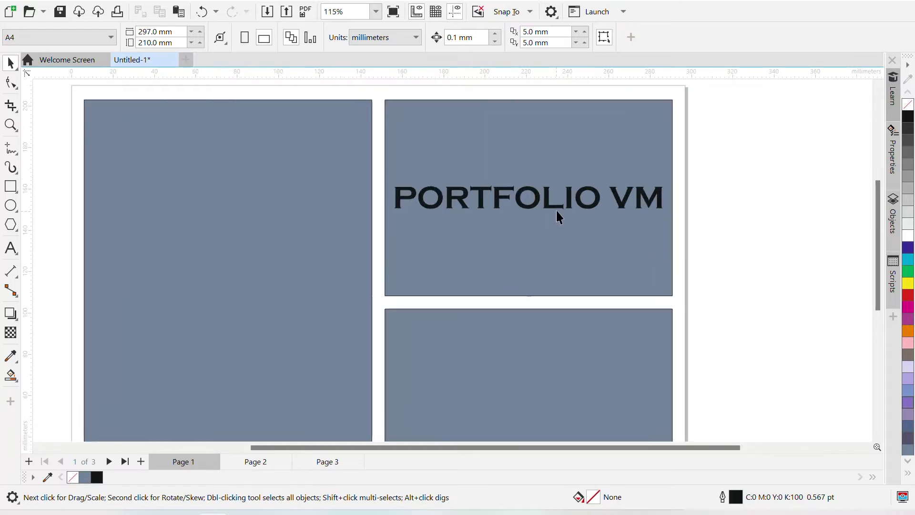
click(558, 212)
drag(665, 178, 649, 182)
Step: Duplicate the title and move the copy down into the lower-right rectangle
click(730, 202)
scroll(429, 230, down, 1)
click(481, 210)
key(ctrl+d)
drag(515, 190, 511, 416)
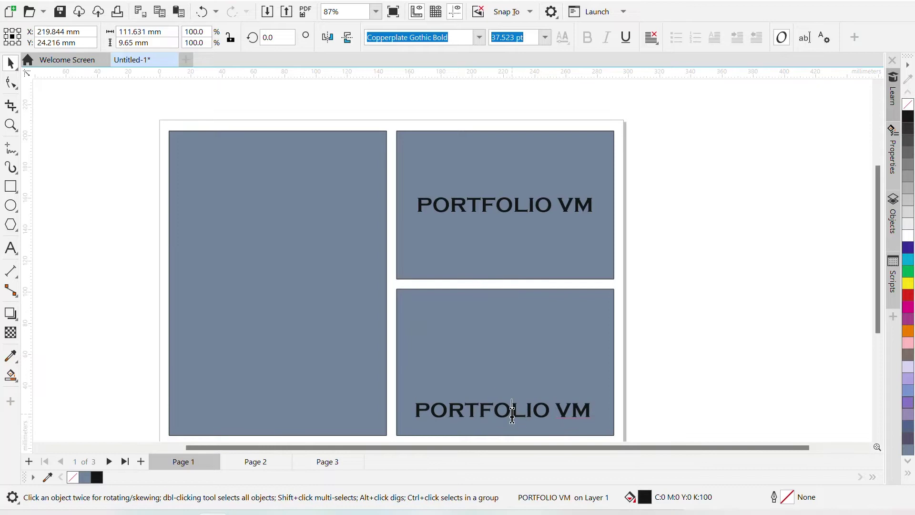
Step: Retype the copied text as a two-line byline: 'BY' and the author's name
double_click(523, 420)
key(ctrl+a)
text(BY)
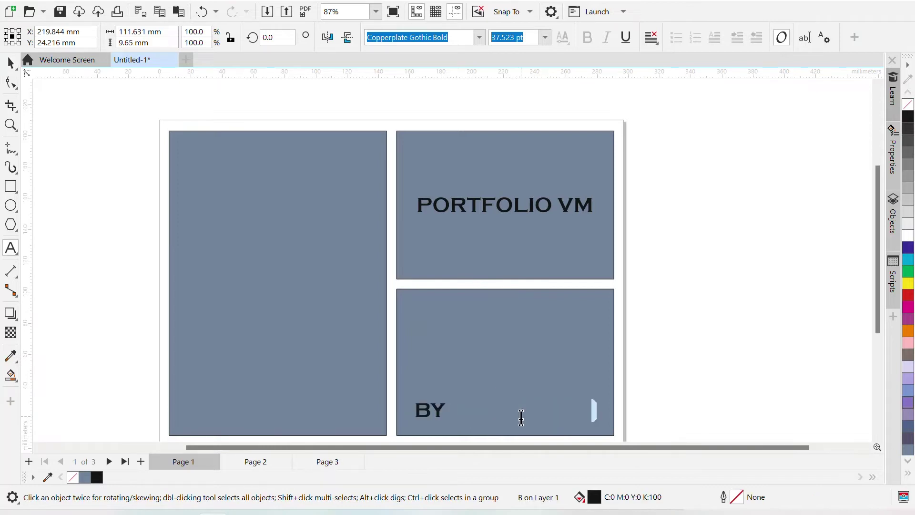
key(Escape)
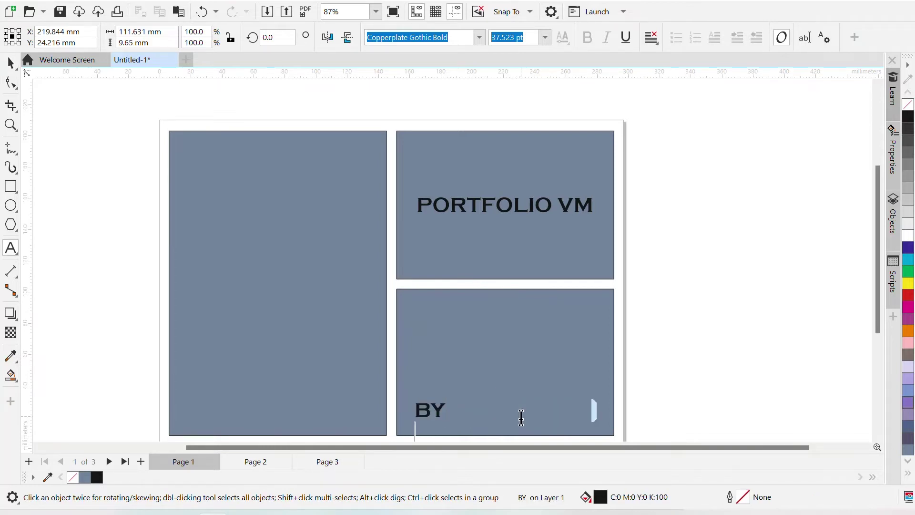
text(ANSHUMAN)
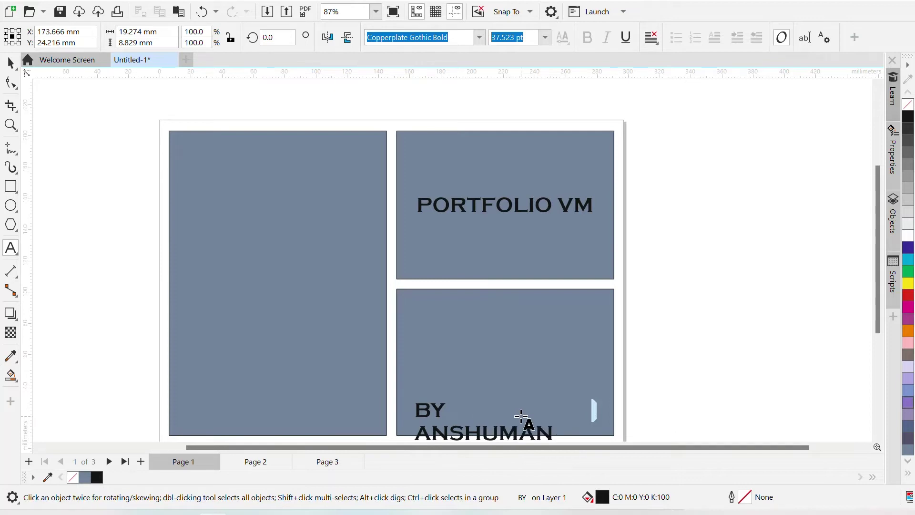
click(10, 63)
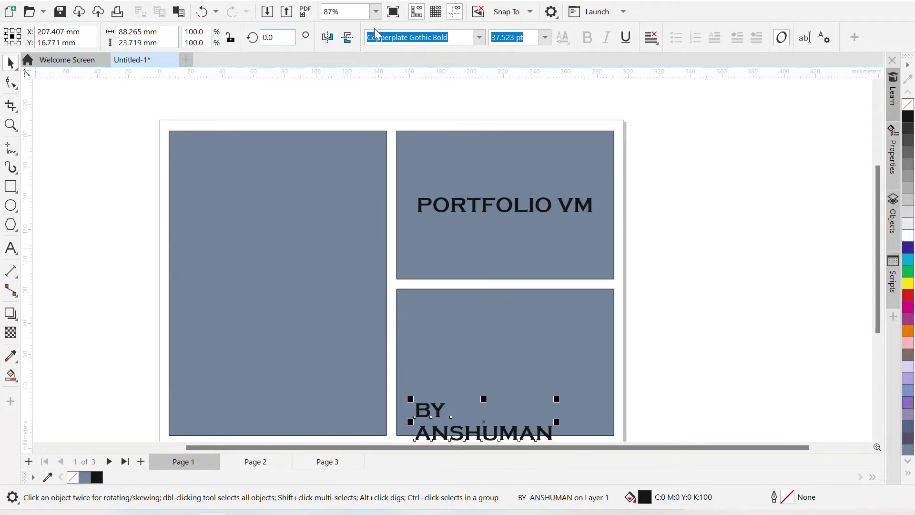
Step: Centre-align the byline's lines and centre it within the lower-right rectangle
click(654, 39)
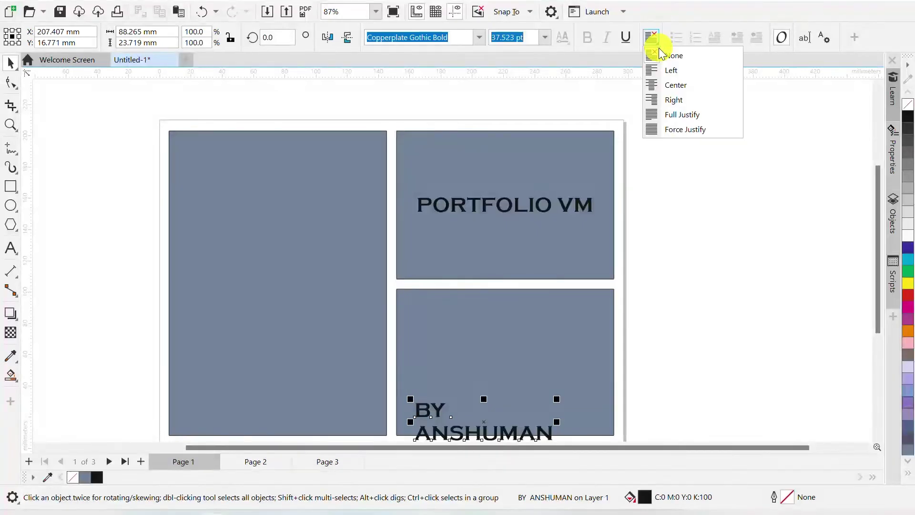
click(676, 85)
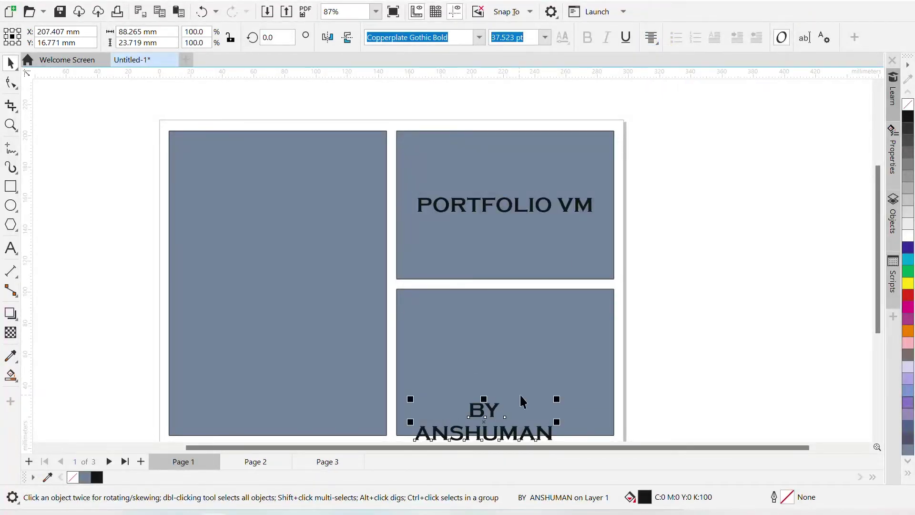
shift+click(547, 353)
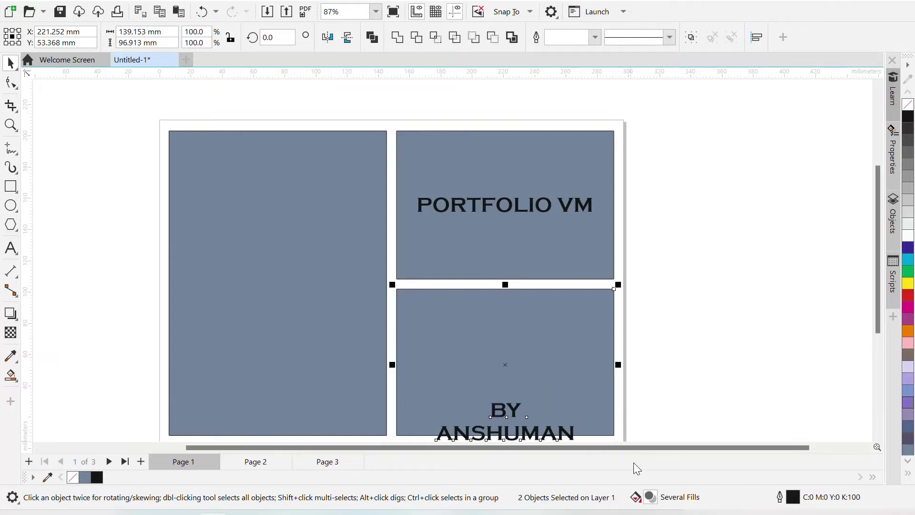
key(e)
key(c)
click(683, 380)
scroll(432, 336, down, 2)
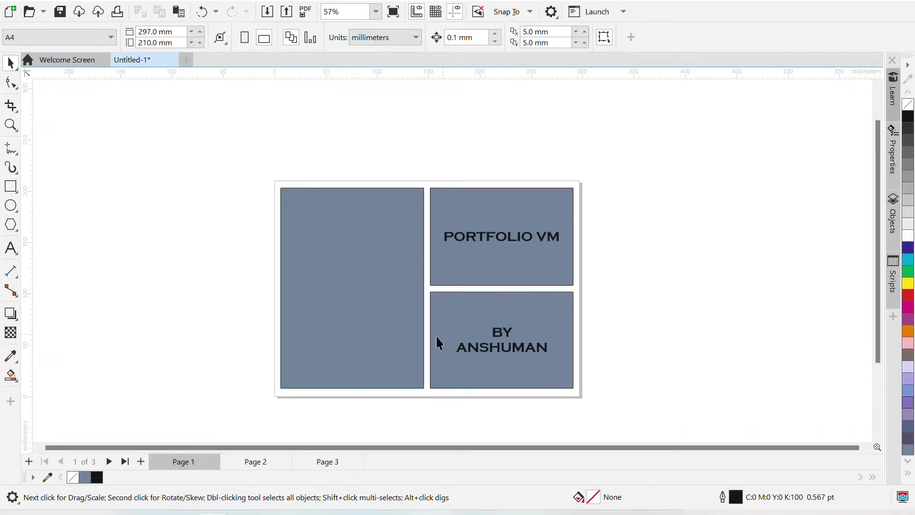
scroll(358, 344, up, 1)
click(334, 344)
click(171, 305)
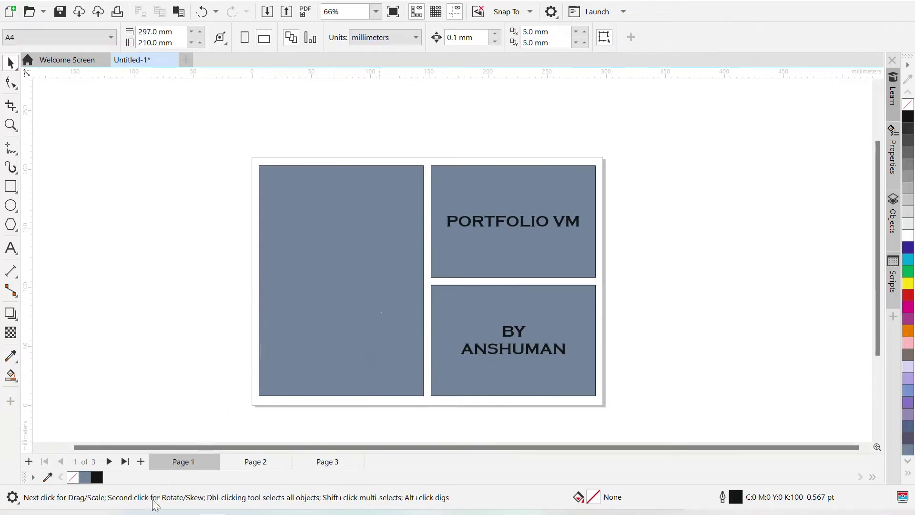
Step: In File Explorer, open the graphic designing folder and select the UNABLE TO NAME 3 image
mouse_move(150, 513)
click(148, 436)
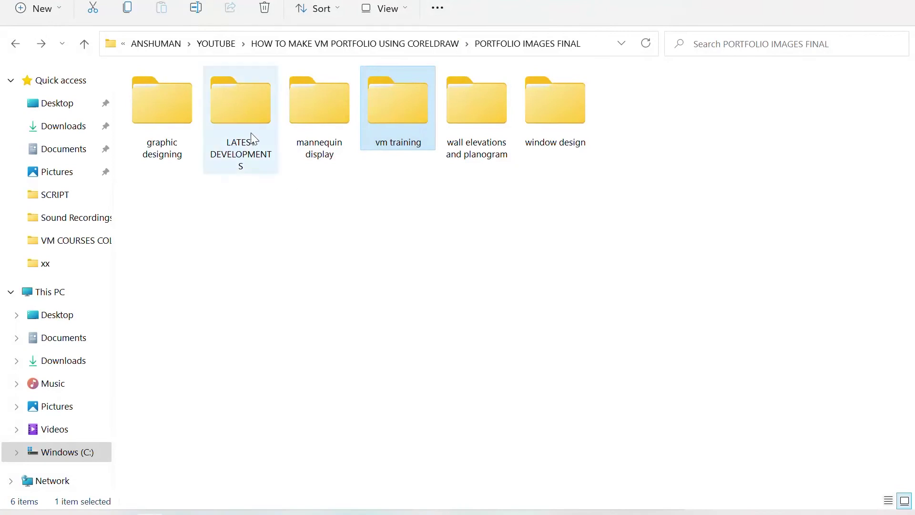
double_click(167, 131)
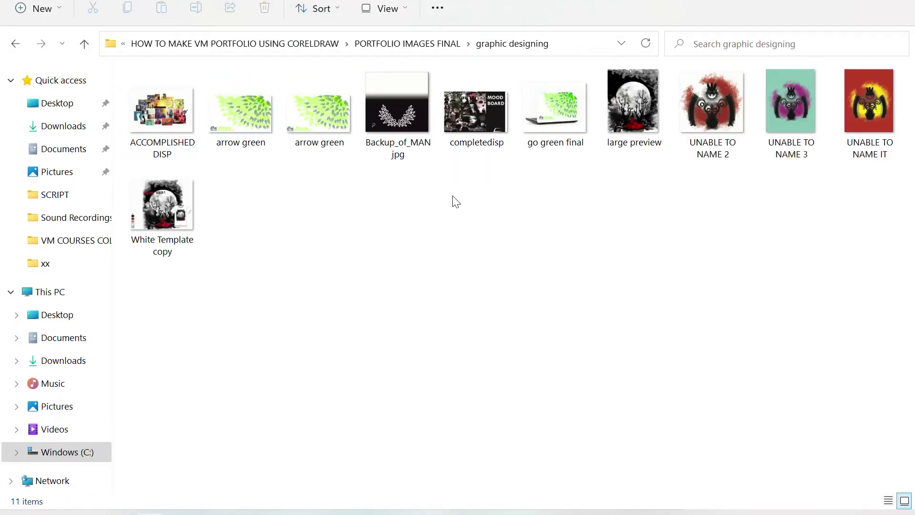
click(804, 127)
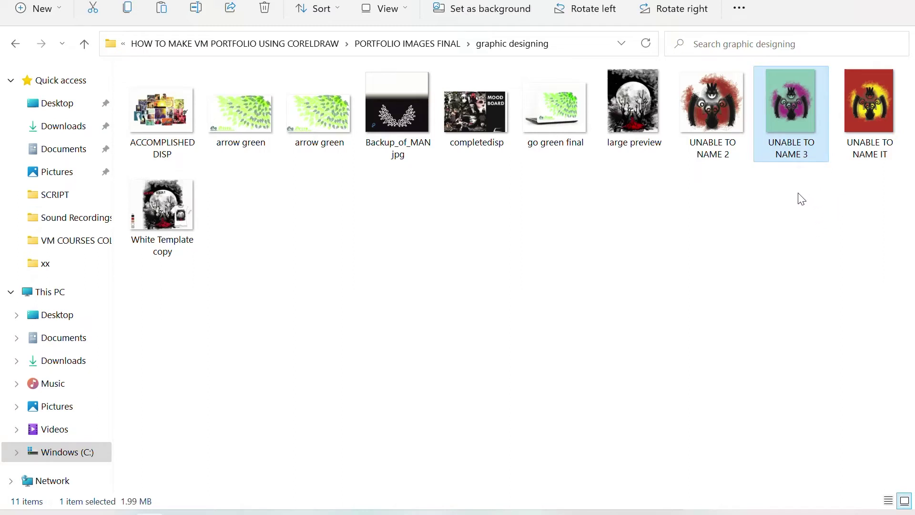
Step: Paste the artwork into CorelDRAW, scale it to 84.2% and park it beside the page
key(alt+Tab)
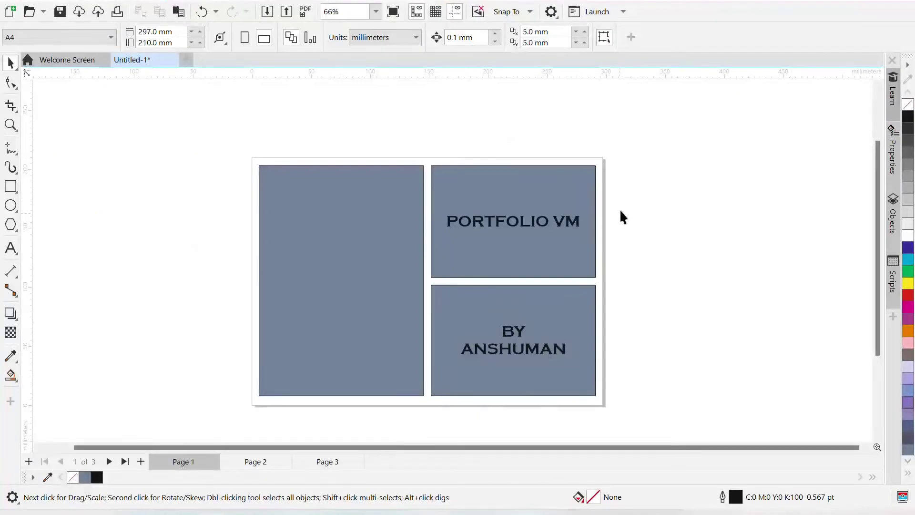
key(ctrl+v)
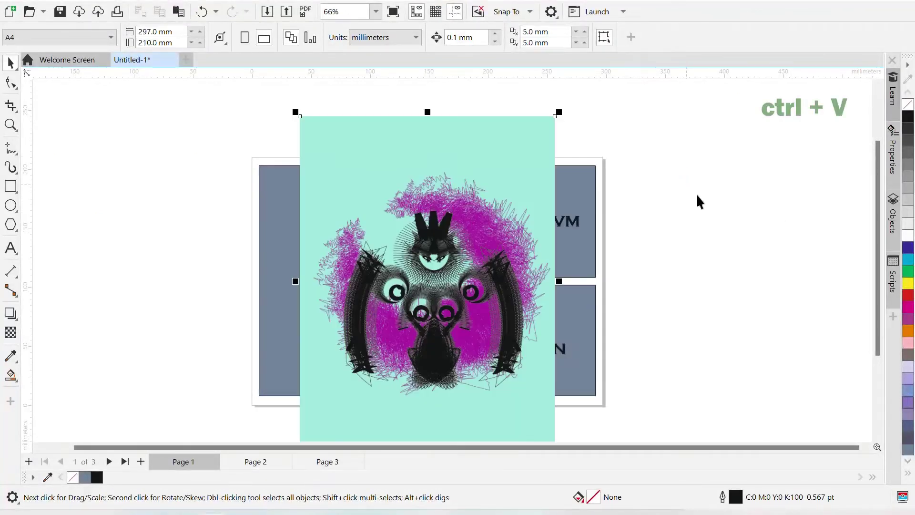
scroll(585, 183, down, 1)
drag(461, 274, 200, 263)
drag(305, 120, 270, 161)
drag(231, 312, 273, 295)
scroll(210, 213, up, 1)
Step: PowerClip the artwork inside the tall left grey panel
click(490, 261)
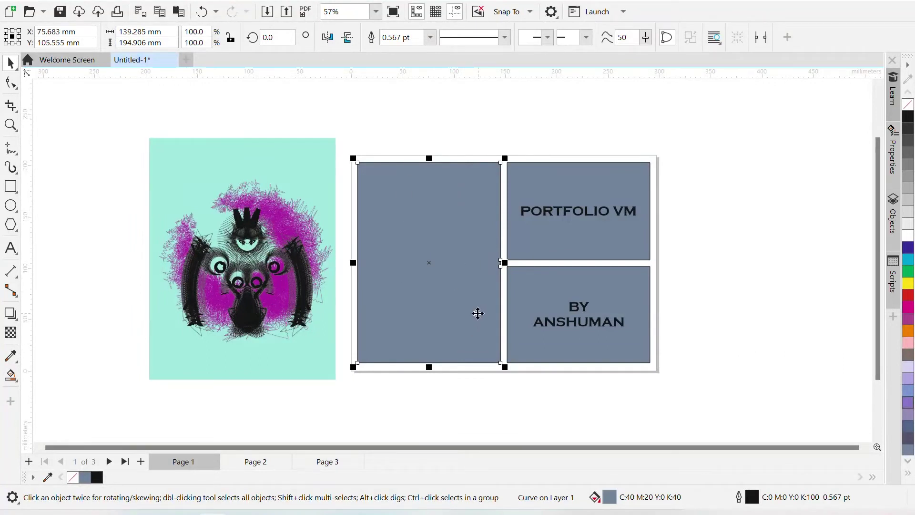
click(242, 250)
right_click(245, 260)
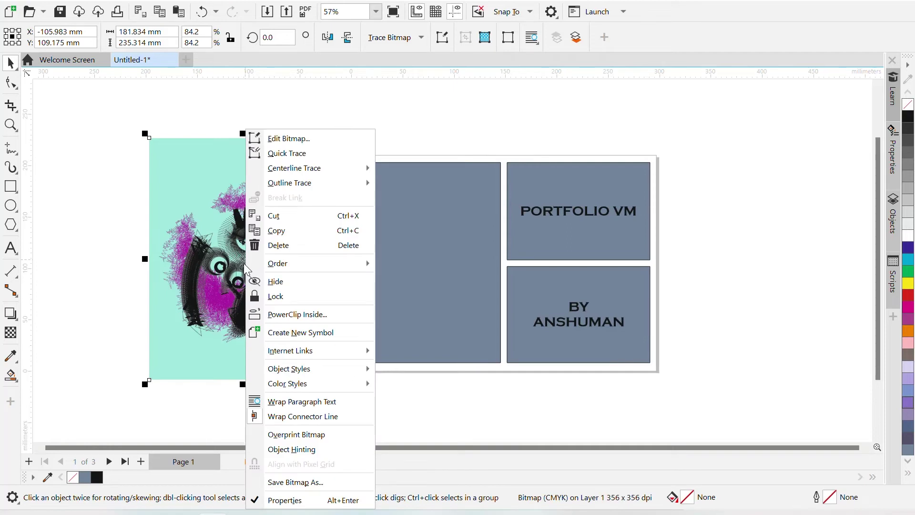
right_click(113, 183)
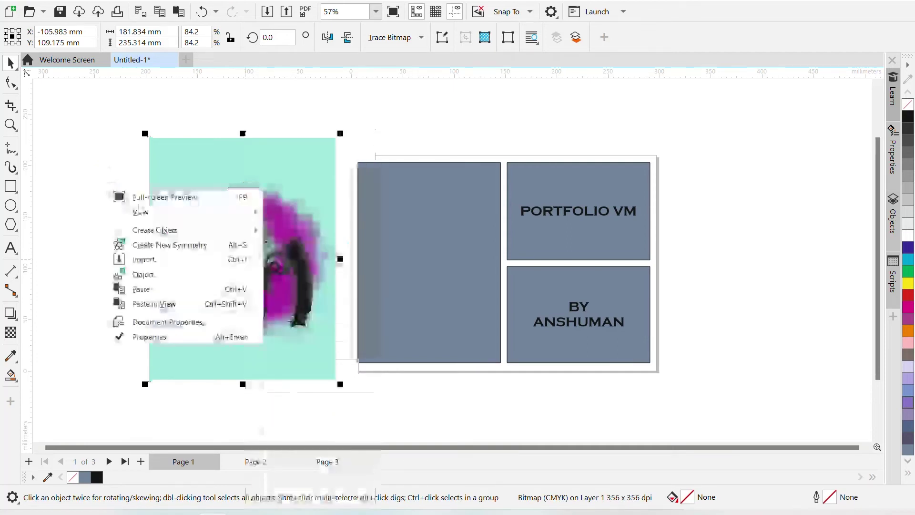
right_click(237, 165)
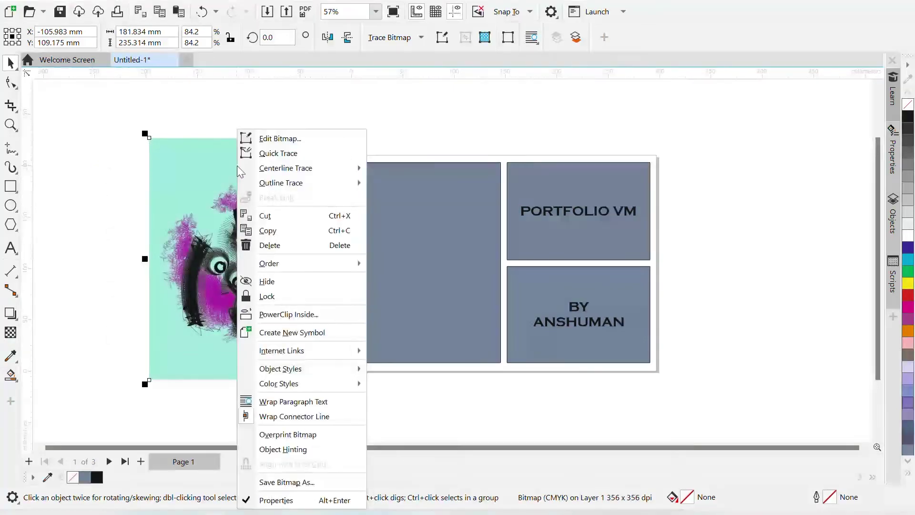
click(307, 315)
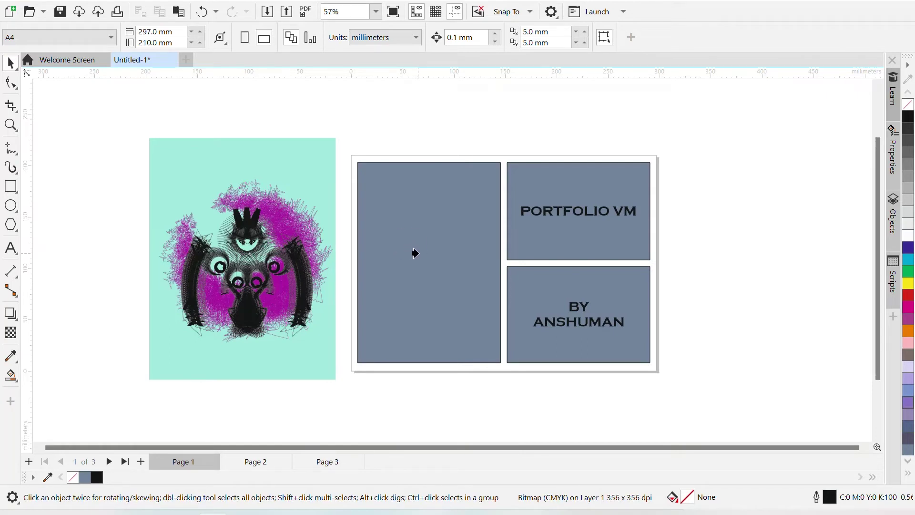
click(408, 244)
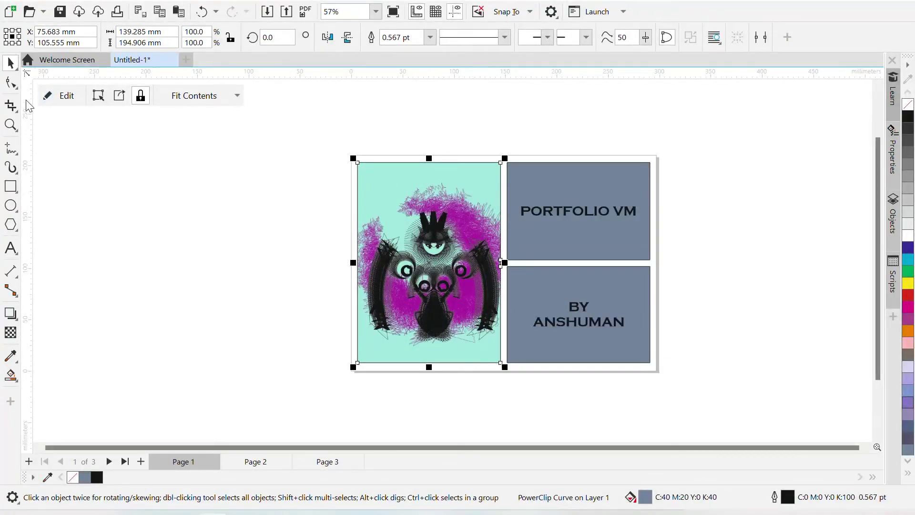
Step: Nudge the clipped artwork within the left panel, undoing an accidental extraction
click(98, 95)
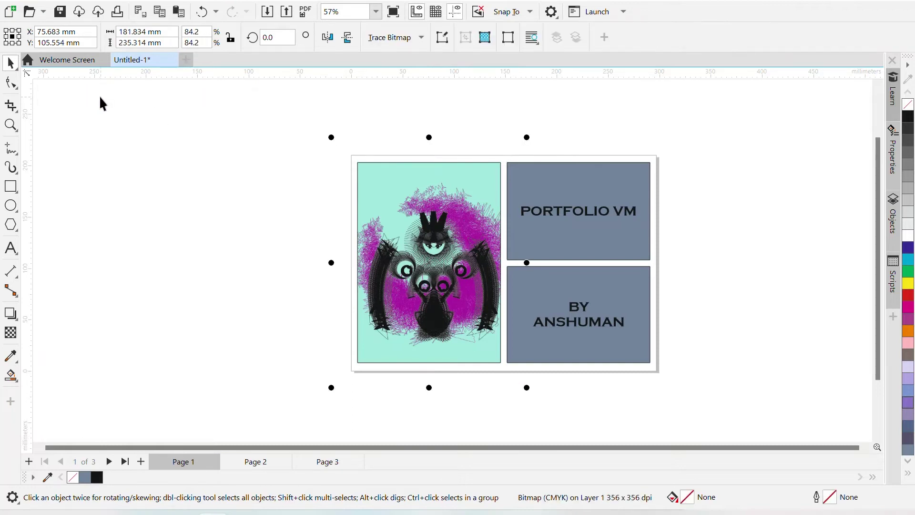
click(213, 186)
click(428, 351)
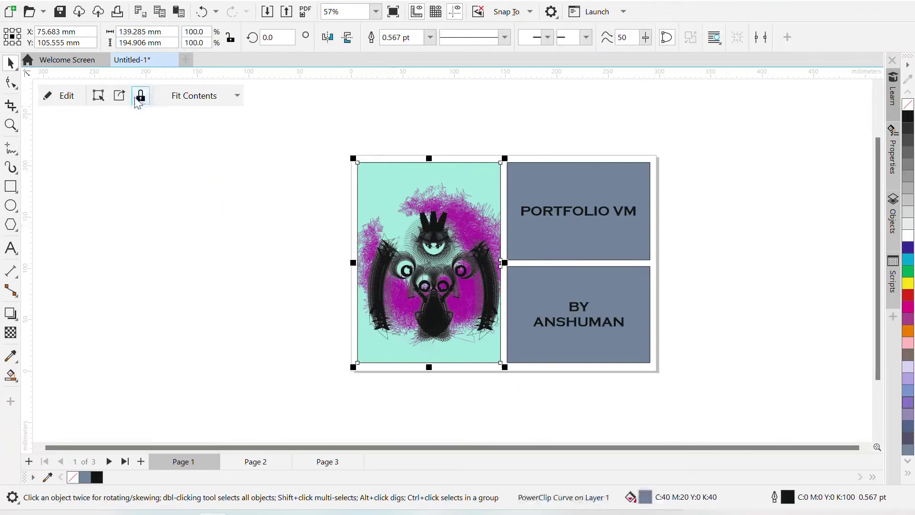
click(120, 96)
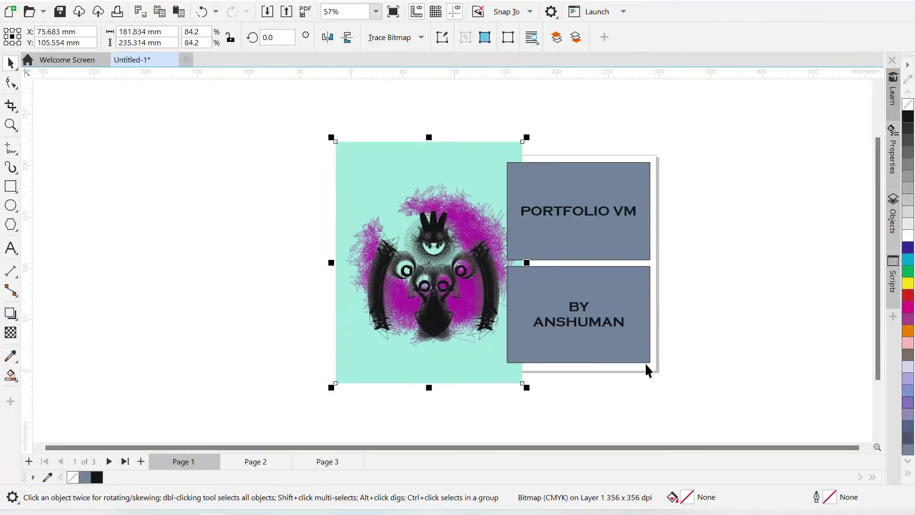
key(ctrl+z)
click(99, 98)
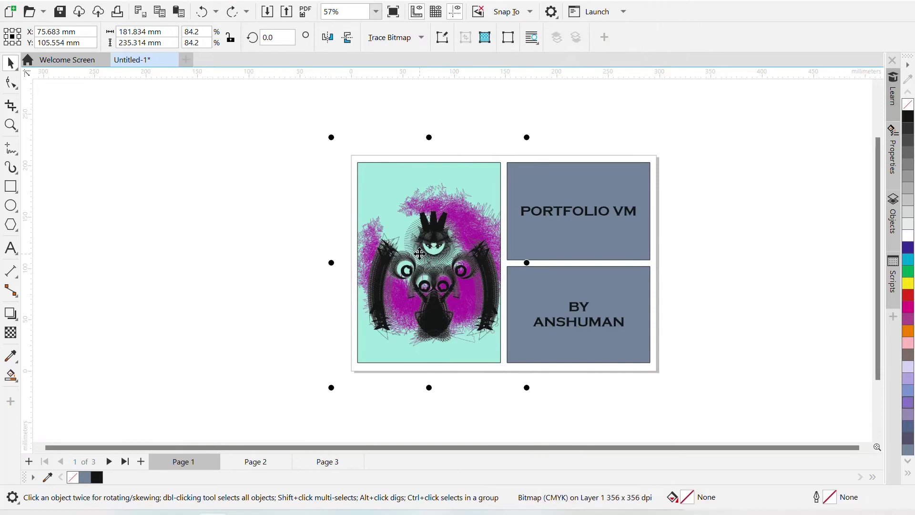
mouse_move(441, 264)
mouse_down()
mouse_move(433, 261)
mouse_move(448, 277)
mouse_up()
click(210, 153)
click(433, 321)
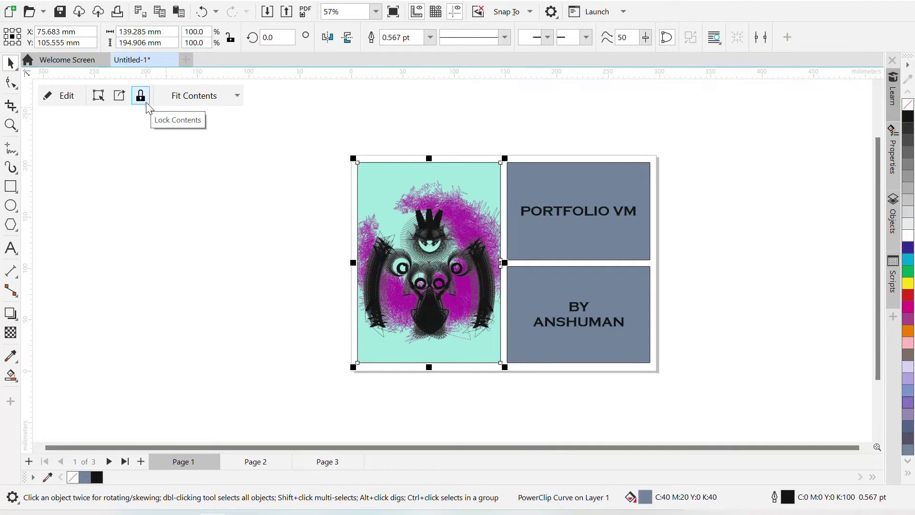
Step: Edit the PowerClip contents, scaling the artwork to 72.8% and recentring it in the frame
click(64, 100)
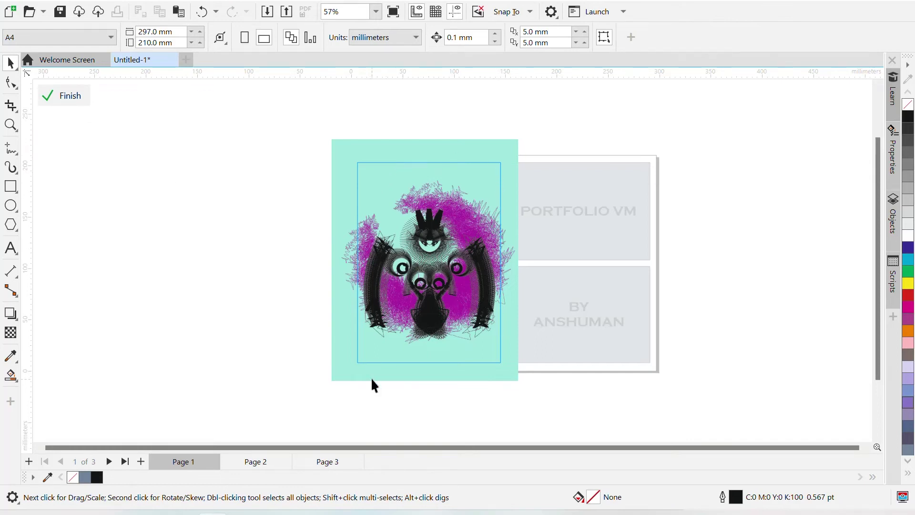
click(479, 210)
scroll(473, 151, up, 2)
drag(539, 133, 545, 153)
click(457, 326)
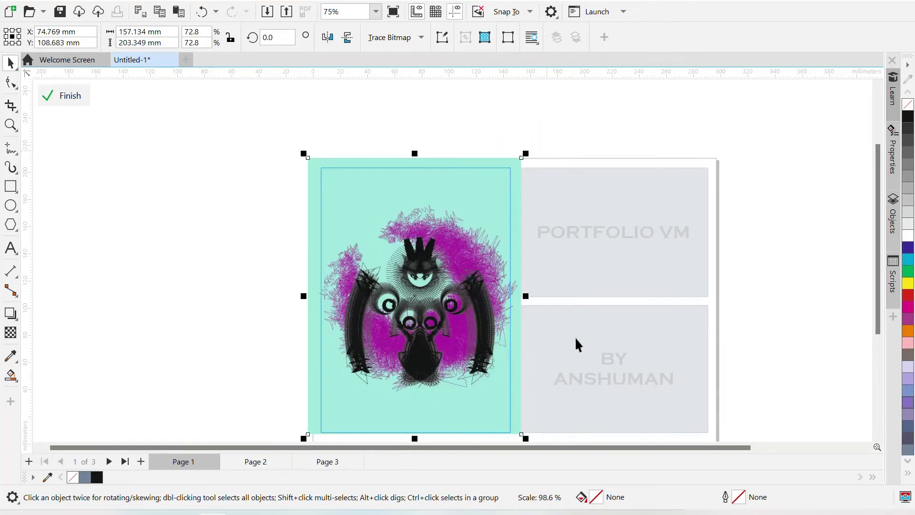
drag(485, 346, 481, 352)
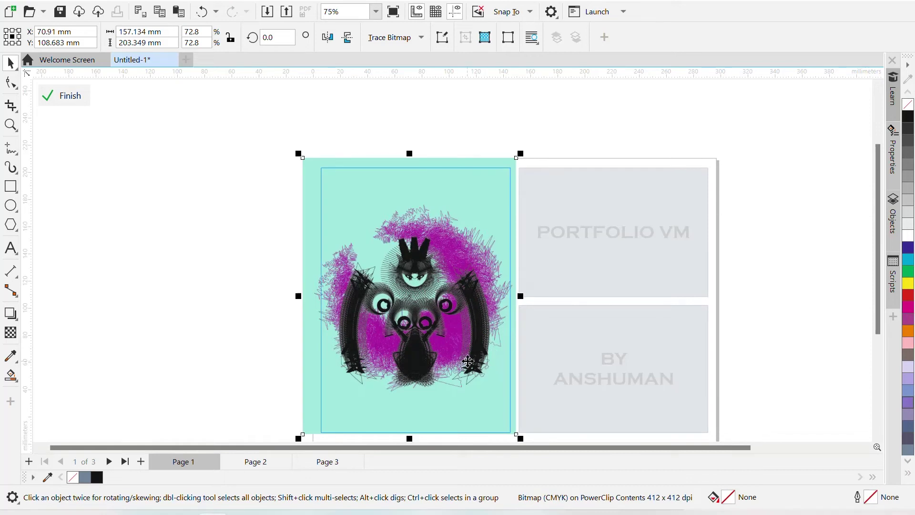
click(74, 100)
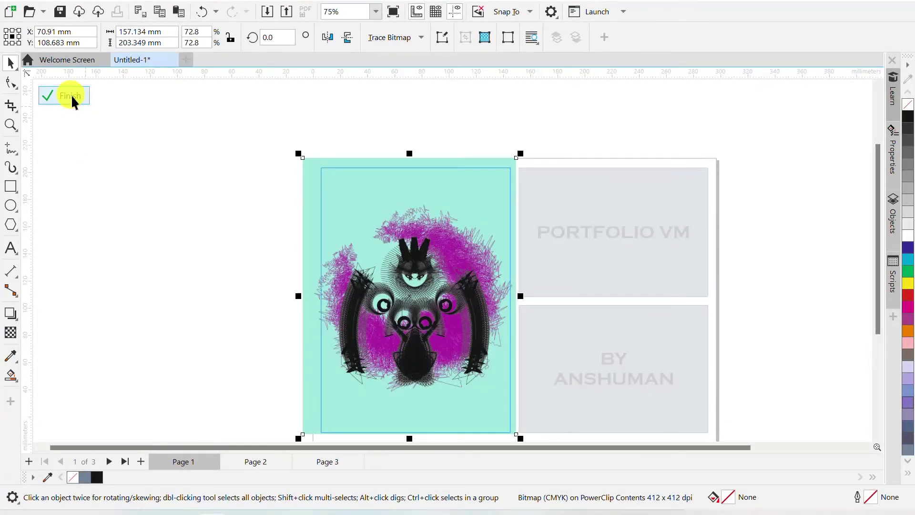
click(234, 139)
Step: Fill the lower byline panel with cyan, after trying red and dark slate blue
scroll(516, 202, down, 2)
scroll(596, 269, up, 1)
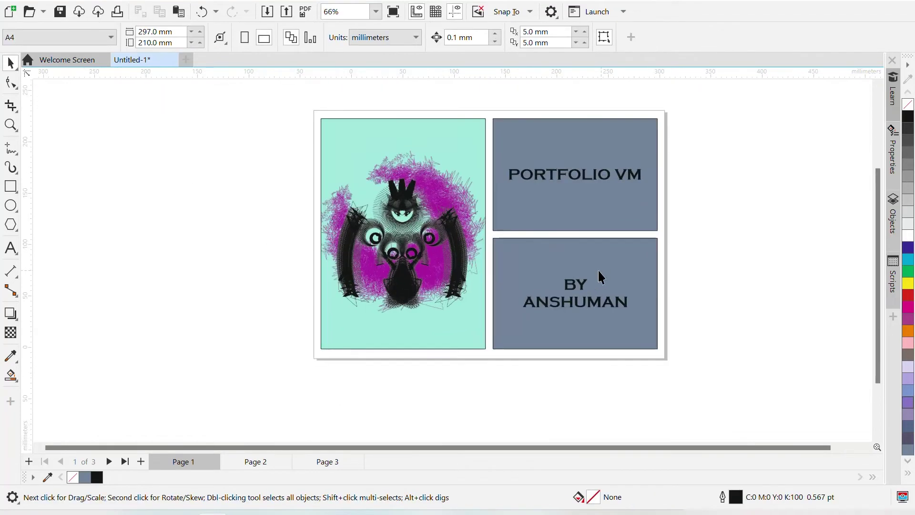
scroll(596, 268, down, 1)
click(560, 310)
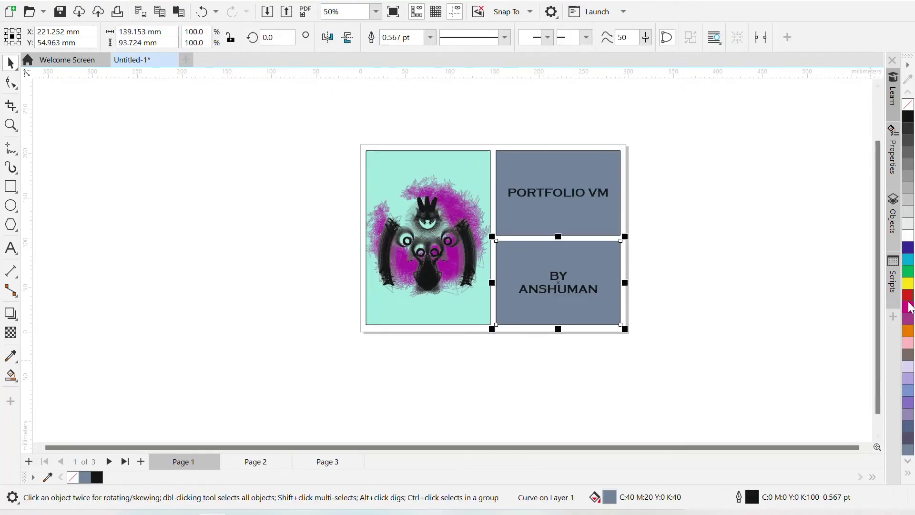
click(909, 295)
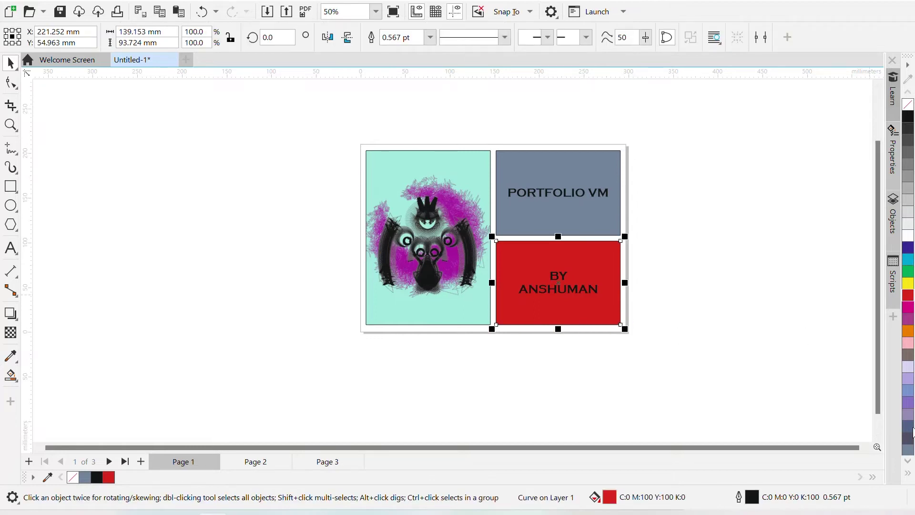
click(910, 435)
click(705, 368)
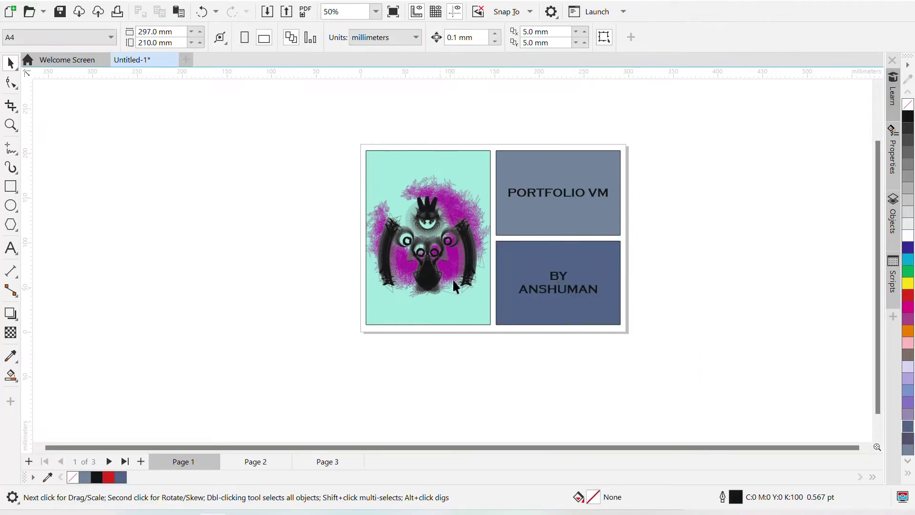
click(614, 271)
shift+click(617, 230)
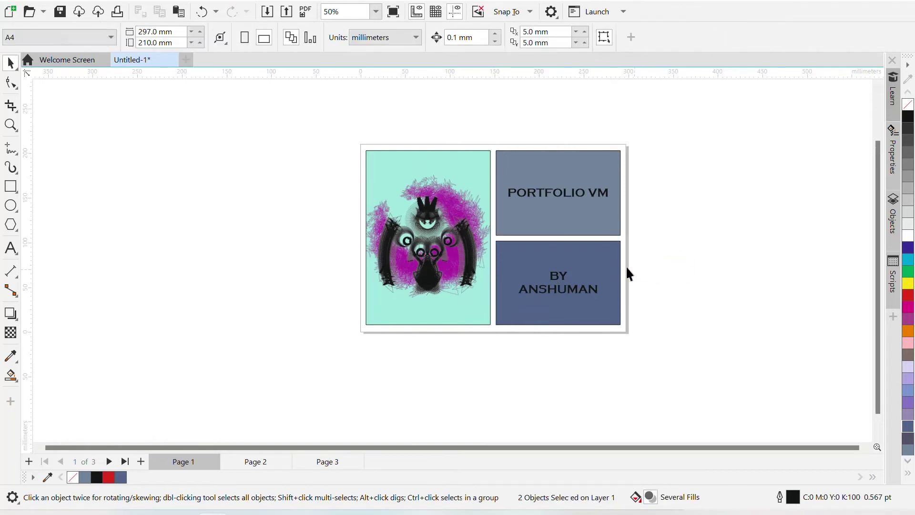
click(623, 230)
click(609, 266)
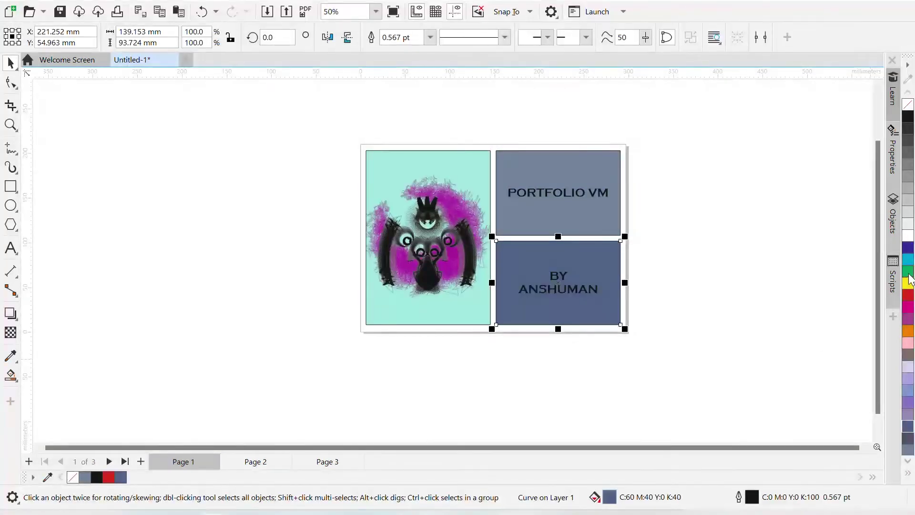
click(909, 262)
Step: Fill the top PORTFOLIO VM panel with the mint shade C49 M0 Y26 K0
click(605, 218)
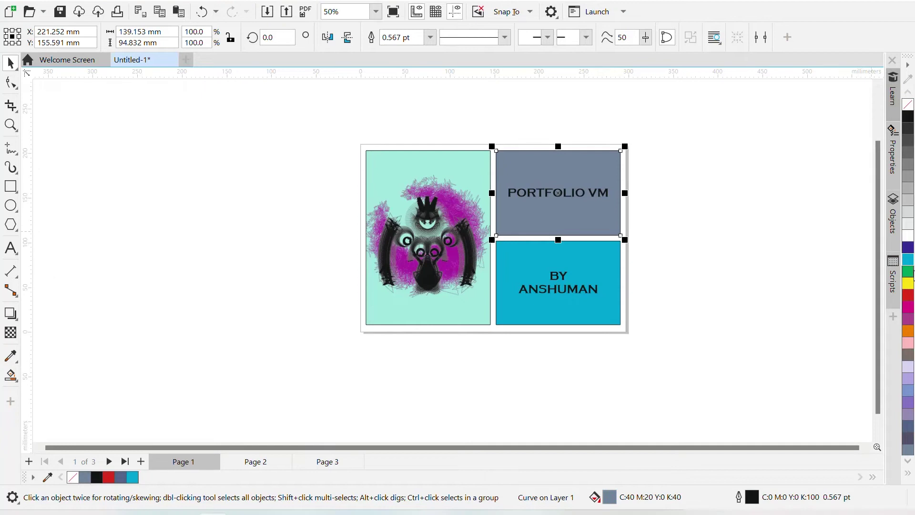
click(907, 261)
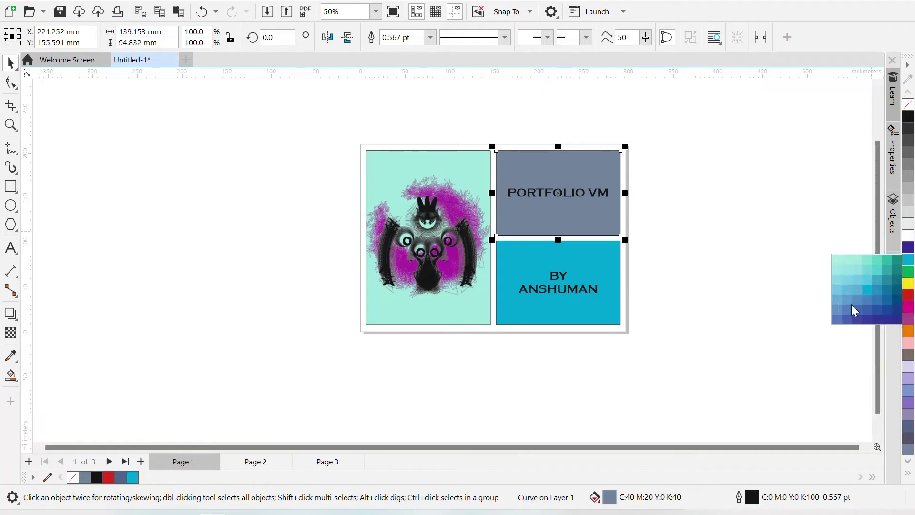
click(848, 262)
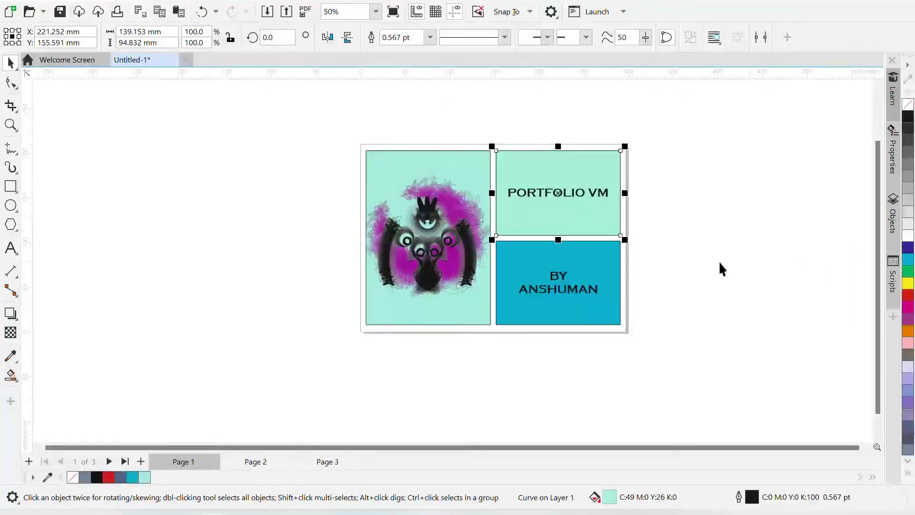
click(718, 260)
scroll(510, 217, up, 1)
scroll(323, 229, down, 1)
scroll(381, 258, up, 2)
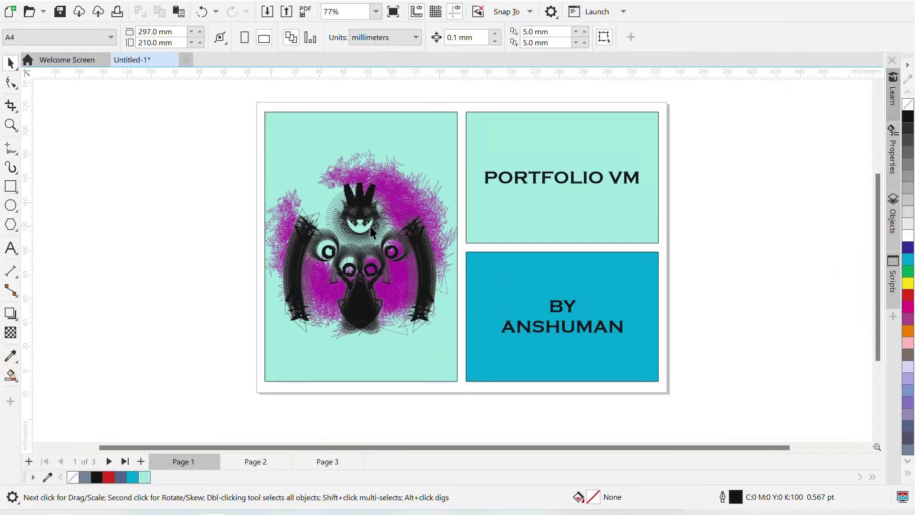
scroll(423, 286, down, 1)
scroll(423, 286, up, 1)
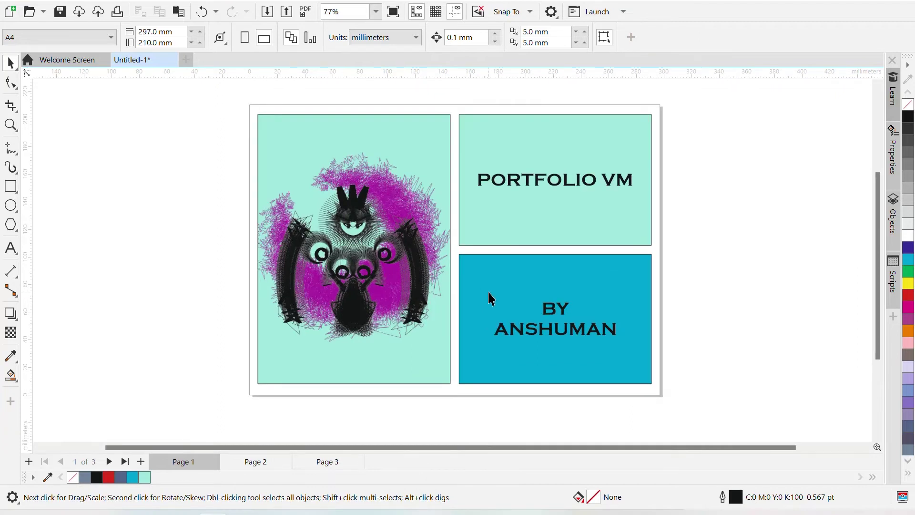
scroll(489, 298, down, 2)
scroll(491, 301, up, 1)
scroll(489, 293, up, 1)
scroll(490, 301, down, 1)
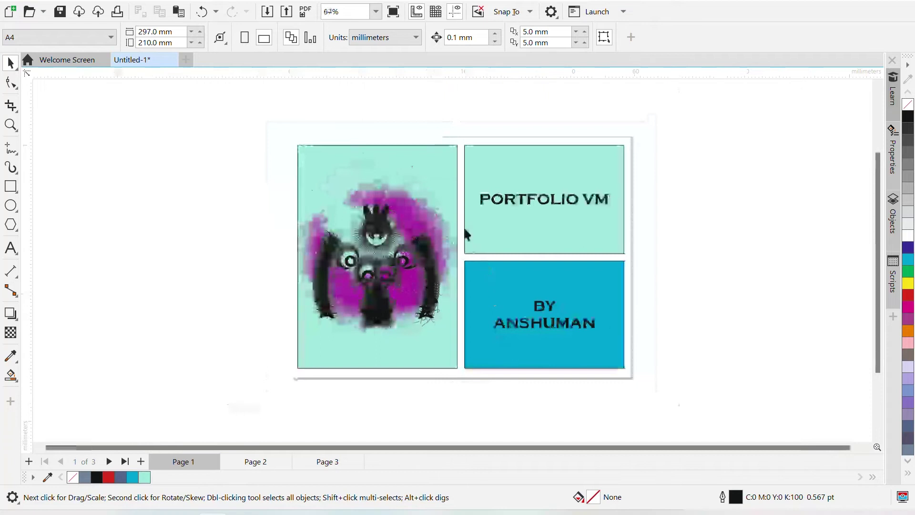
Step: Switch to Page 2, then browse File Explorer to the wall elevations and planogram folder
click(256, 460)
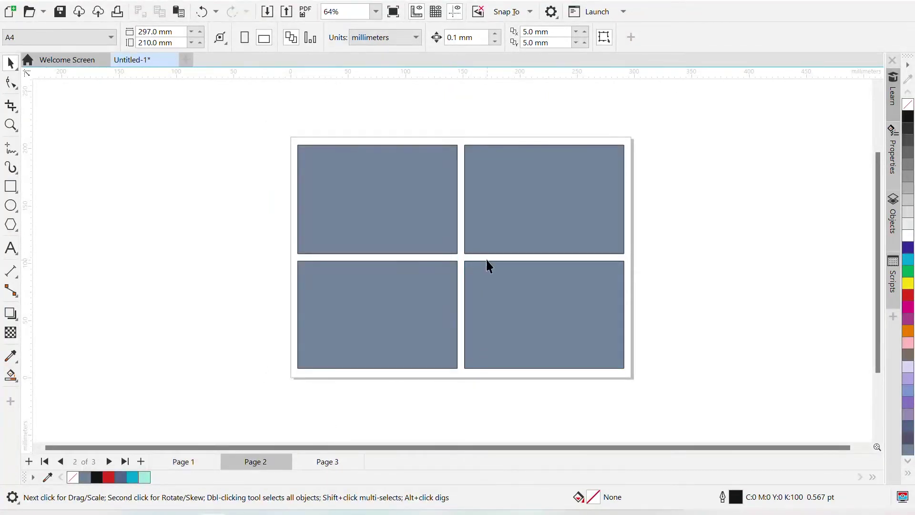
key(alt+Tab)
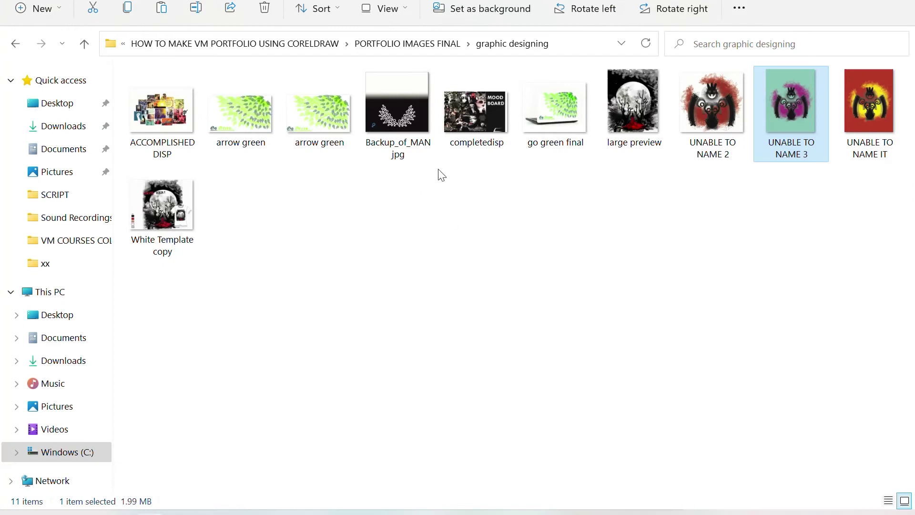
click(12, 44)
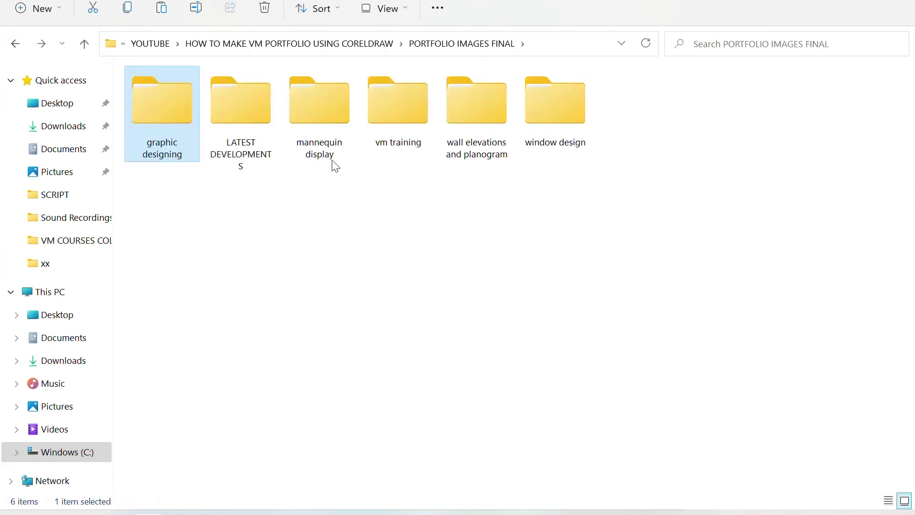
double_click(236, 114)
click(15, 44)
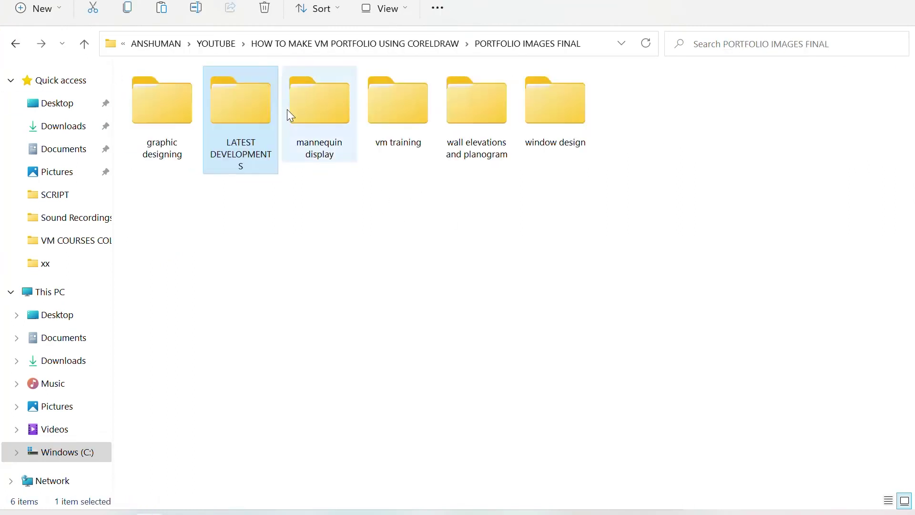
double_click(317, 119)
key(alt+Left)
double_click(490, 116)
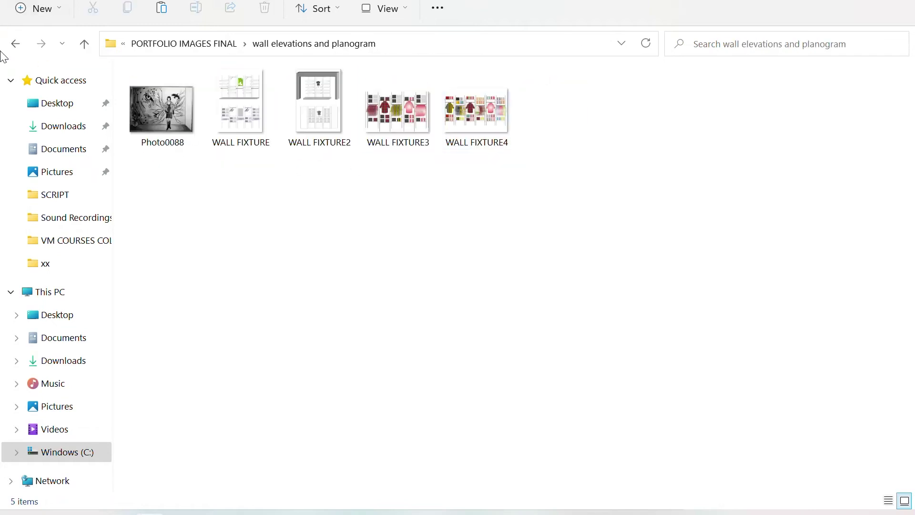
Step: Select Photo0088, WALL FIXTURE3 and WALL FIXTURE4 together
click(169, 128)
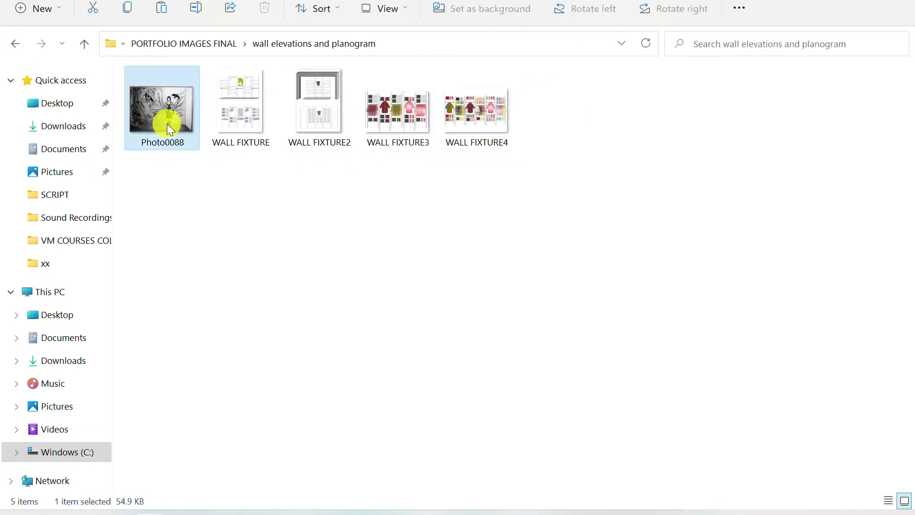
ctrl+click(376, 129)
ctrl+click(460, 131)
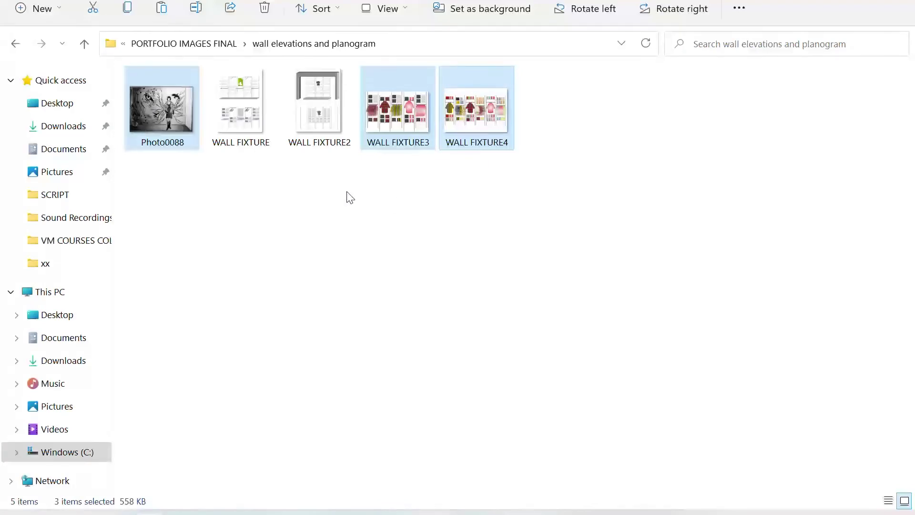
Step: Paste the leopard drawing and two clothing-rack bitmaps onto page 2 and arrange them beside the page
key(alt+Tab)
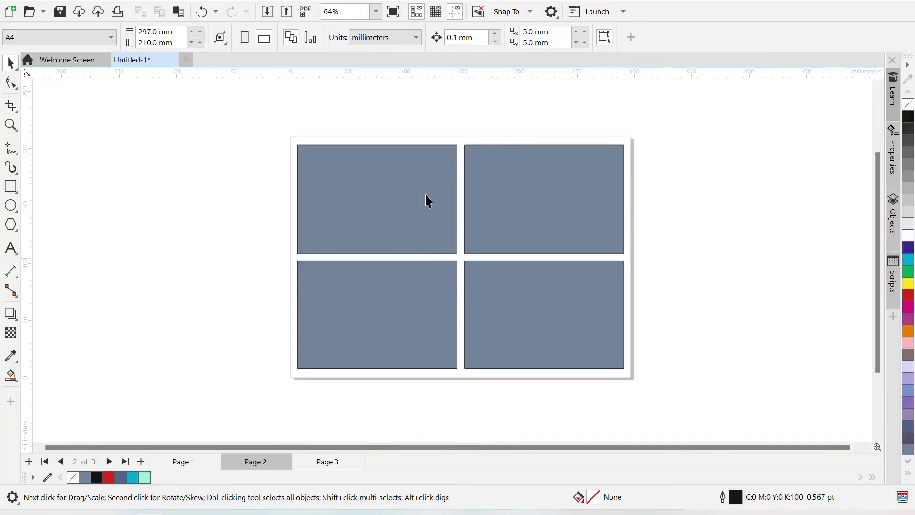
right_click(172, 148)
click(219, 248)
scroll(533, 239, down, 1)
scroll(637, 253, up, 1)
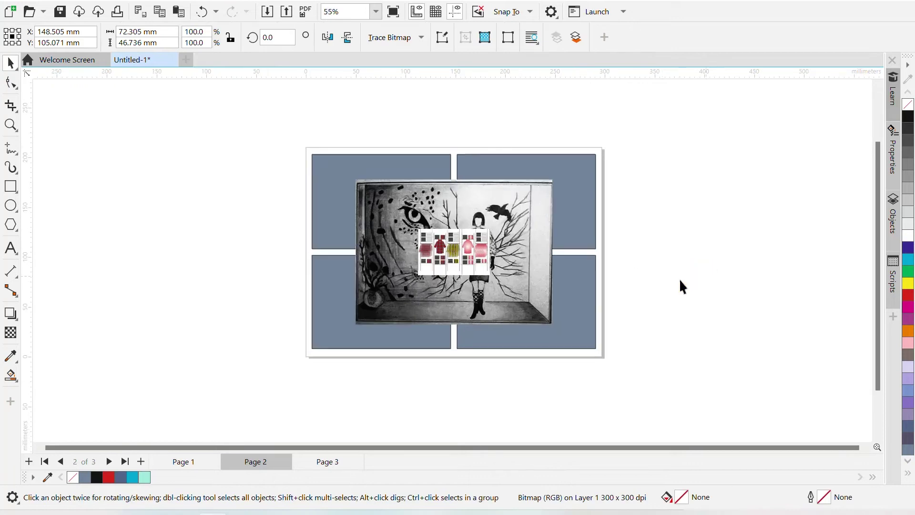
mouse_move(466, 256)
mouse_down()
mouse_move(184, 213)
mouse_move(189, 183)
mouse_up()
mouse_move(439, 245)
mouse_down()
mouse_move(699, 229)
mouse_move(721, 211)
mouse_up()
click(474, 266)
drag(474, 266, 208, 126)
click(178, 200)
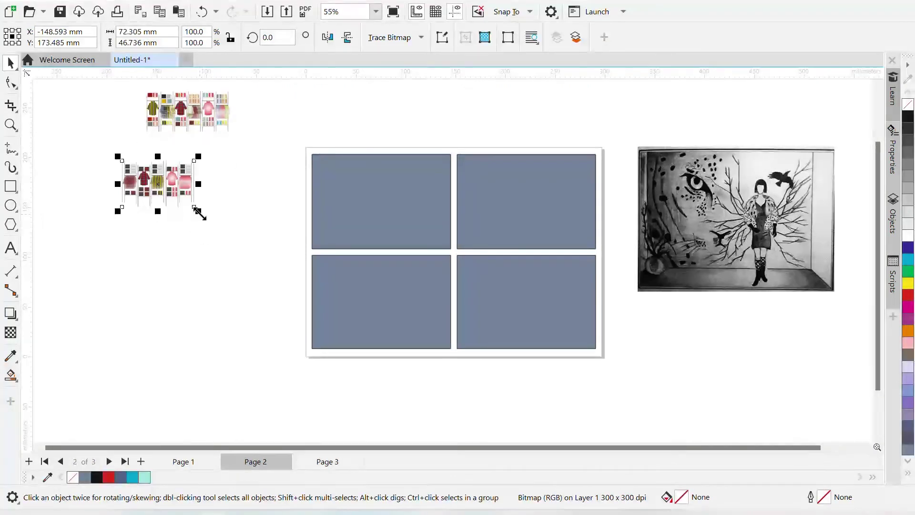
drag(198, 210, 318, 326)
drag(208, 107, 184, 317)
drag(208, 356, 343, 427)
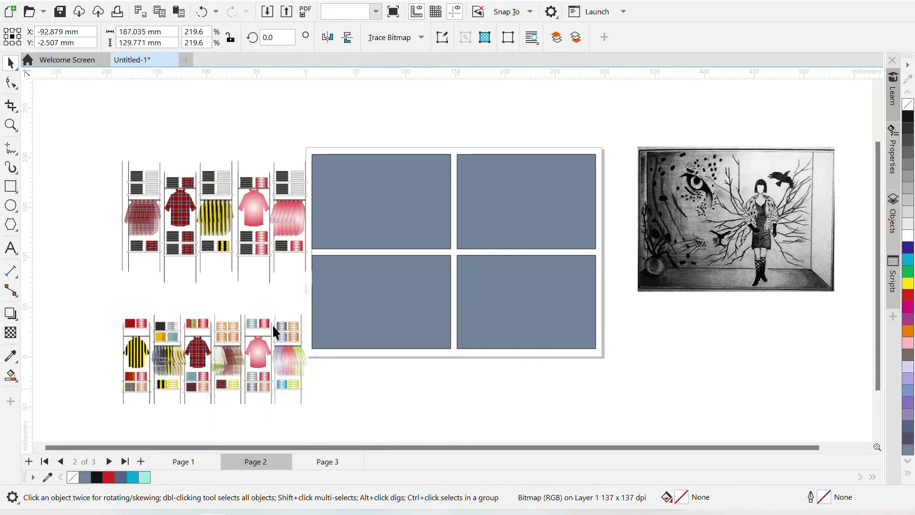
Step: With proportions locked, set the upper rack and leopard drawing widths to 187.035 mm
click(230, 38)
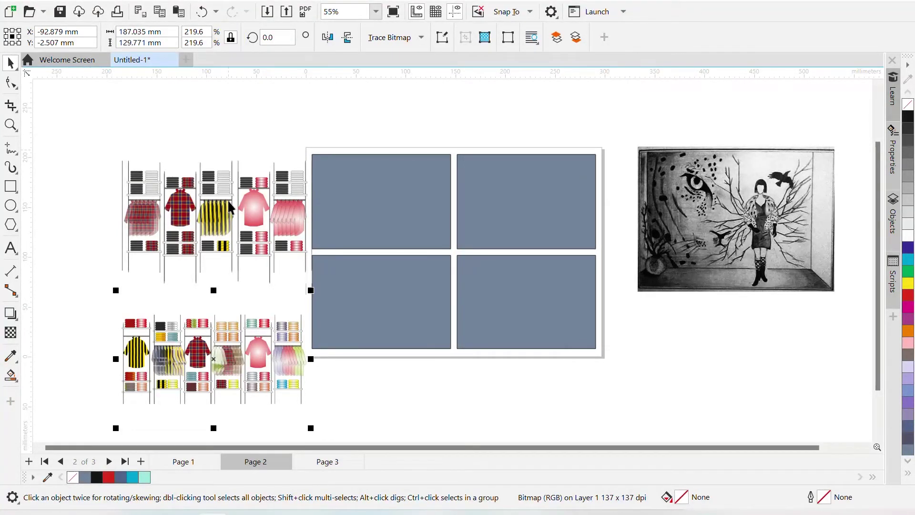
click(171, 35)
key(ctrl+c)
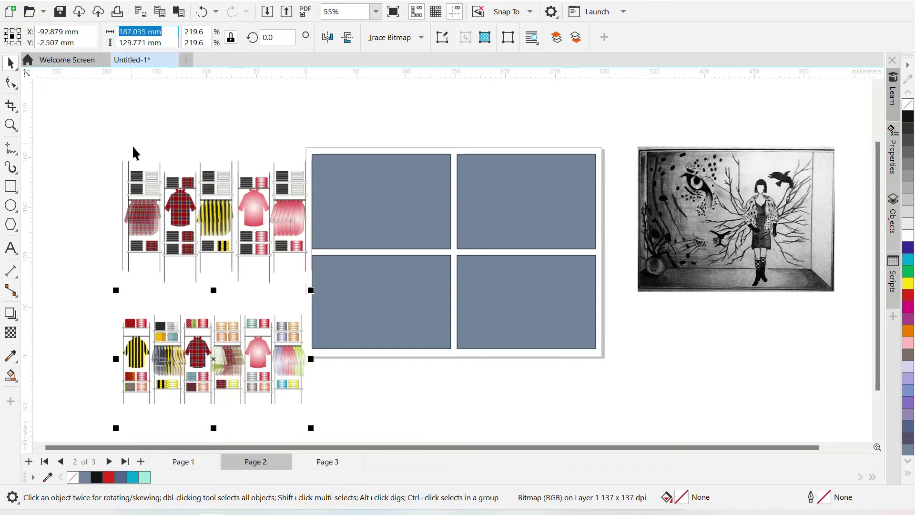
click(251, 225)
click(165, 35)
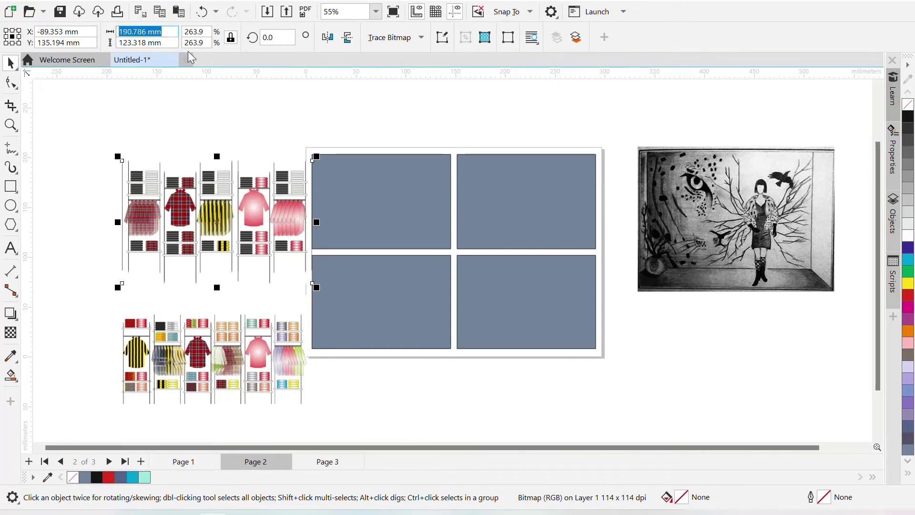
key(ctrl+v)
key(Return)
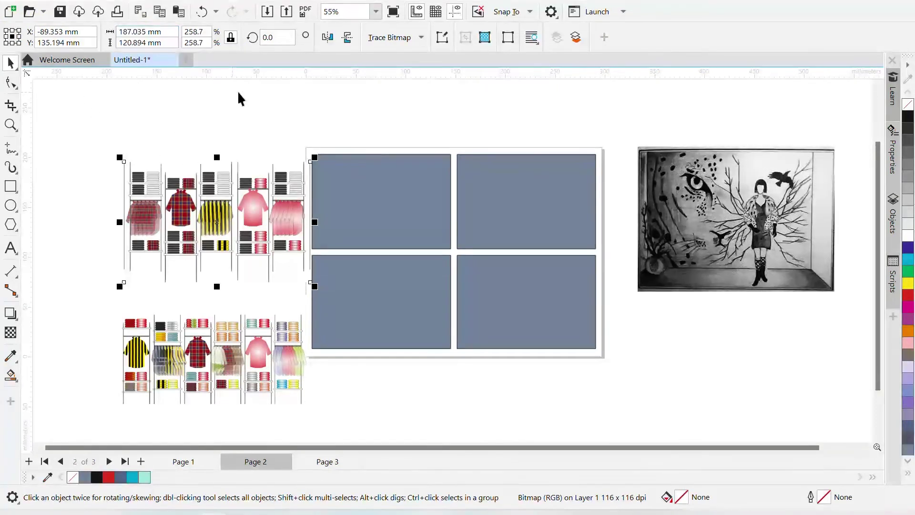
click(789, 172)
click(153, 32)
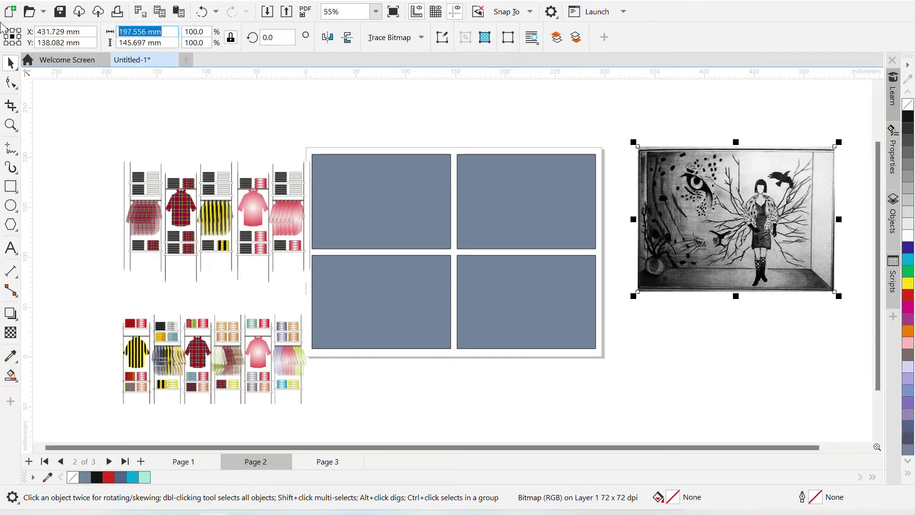
key(ctrl+v)
key(Return)
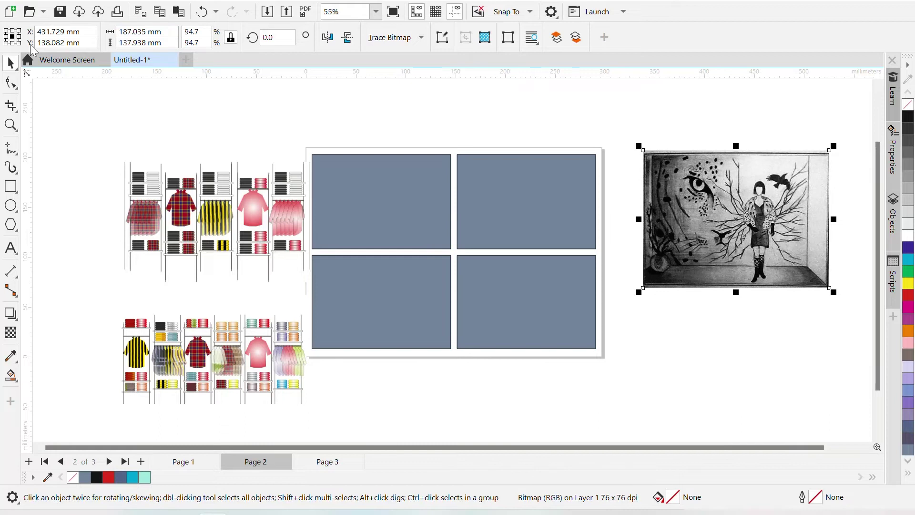
click(210, 246)
mouse_move(210, 245)
mouse_down()
mouse_move(351, 215)
mouse_move(166, 180)
mouse_up()
Step: PowerClip the upper rack, lower rack and leopard drawing into the top-left, lower-left and top-right frames
right_click(170, 177)
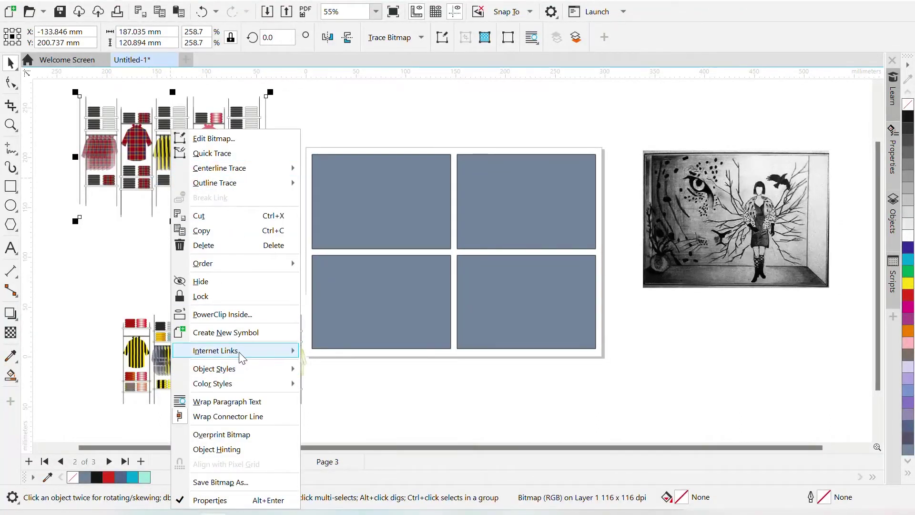
click(377, 187)
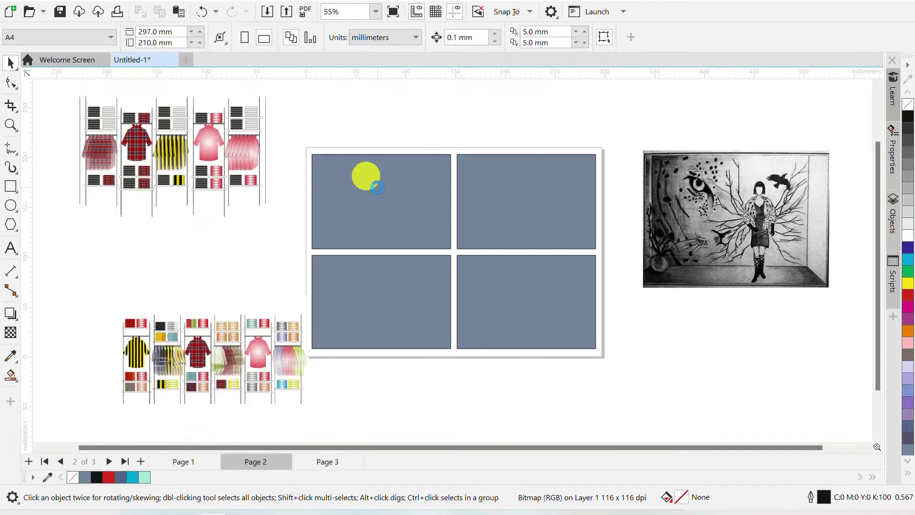
right_click(213, 370)
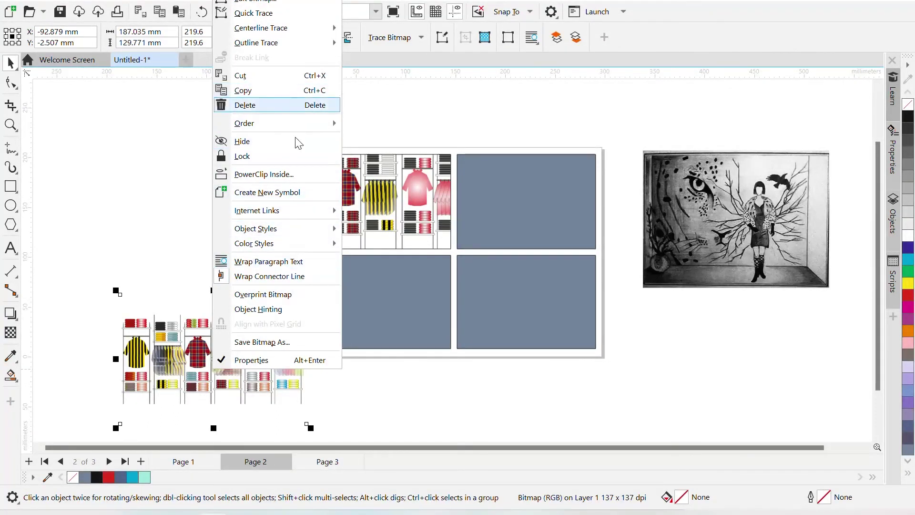
click(286, 174)
click(387, 314)
right_click(742, 281)
click(794, 314)
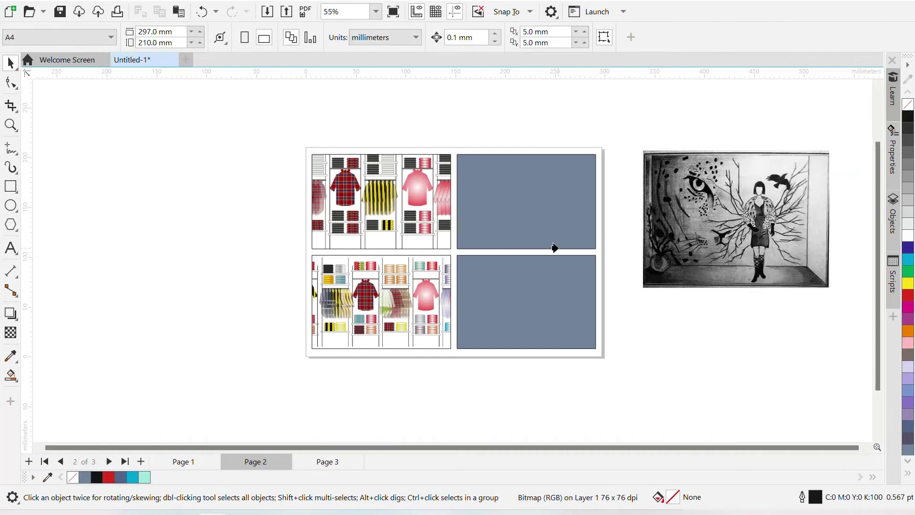
click(529, 214)
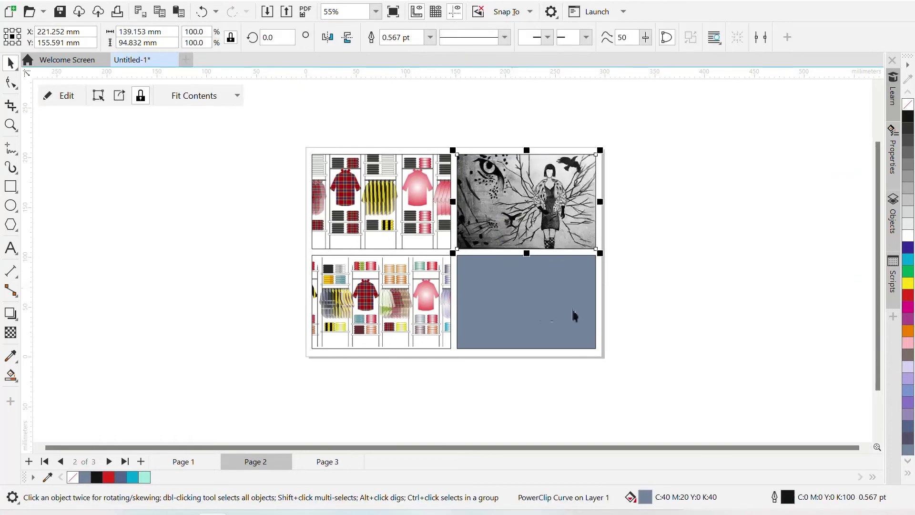
Step: Rescale the leopard drawing and both rack images inside their frames to fill them
click(659, 296)
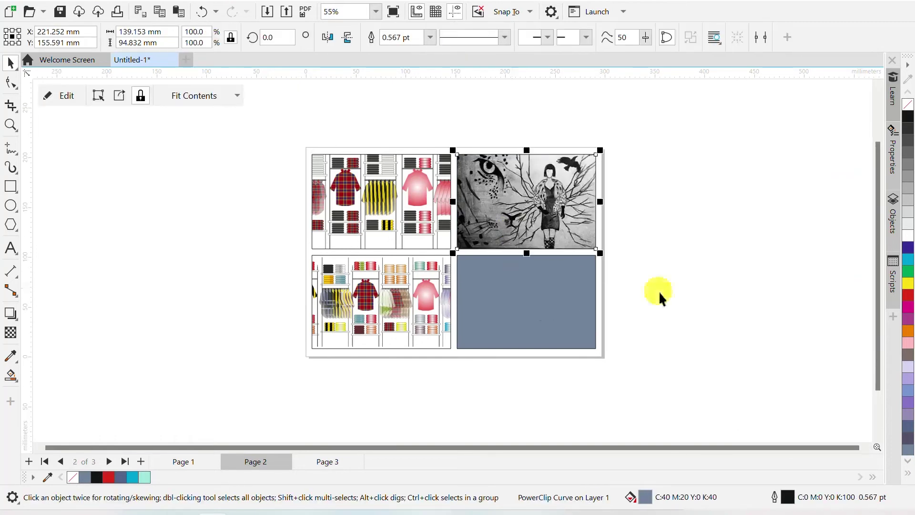
click(98, 95)
drag(427, 126, 445, 139)
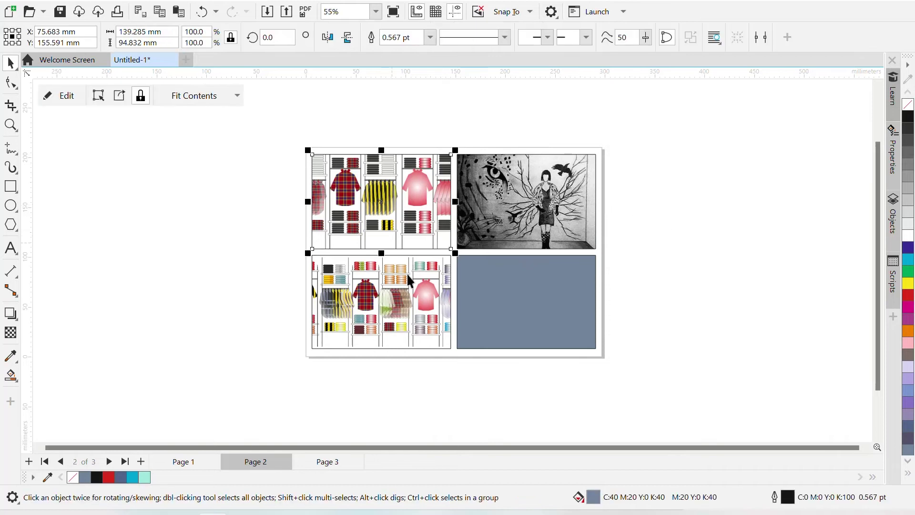
click(98, 96)
drag(283, 139, 296, 147)
click(334, 305)
drag(280, 231, 296, 245)
Step: Type a TEXT / DETAIL / WHATEVER text block on the bottom-right grey panel
click(159, 112)
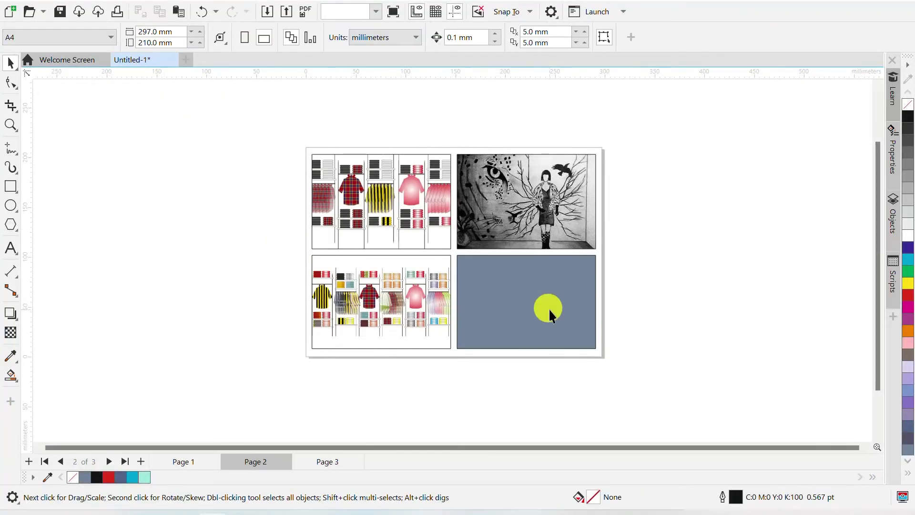
click(550, 315)
click(232, 392)
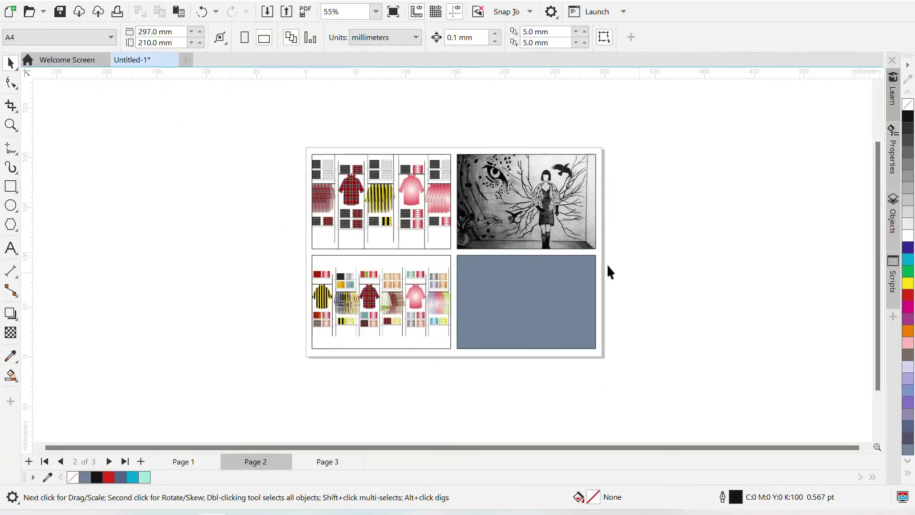
click(11, 247)
scroll(504, 316, up, 1)
click(498, 306)
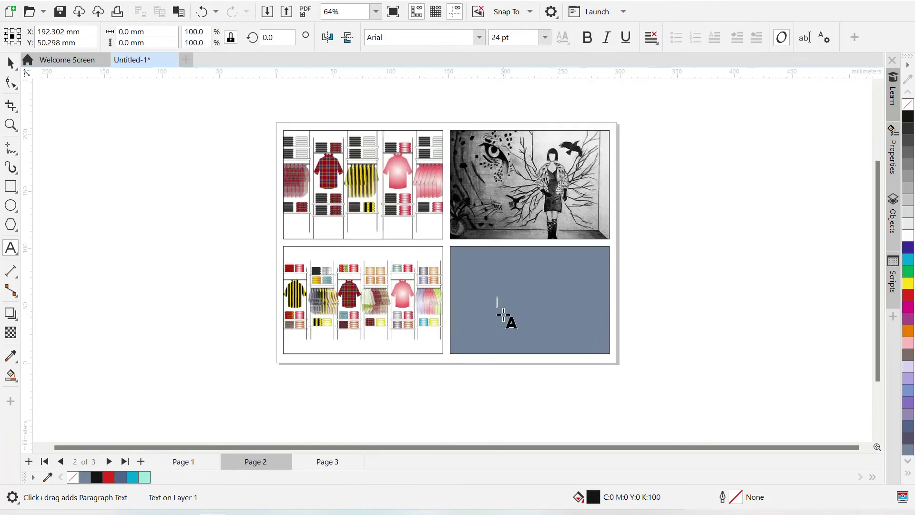
text(TEXT)
key(Return)
text(DETAIL)
key(Return)
text(DETAIL)
key(Return)
text(WHAT)
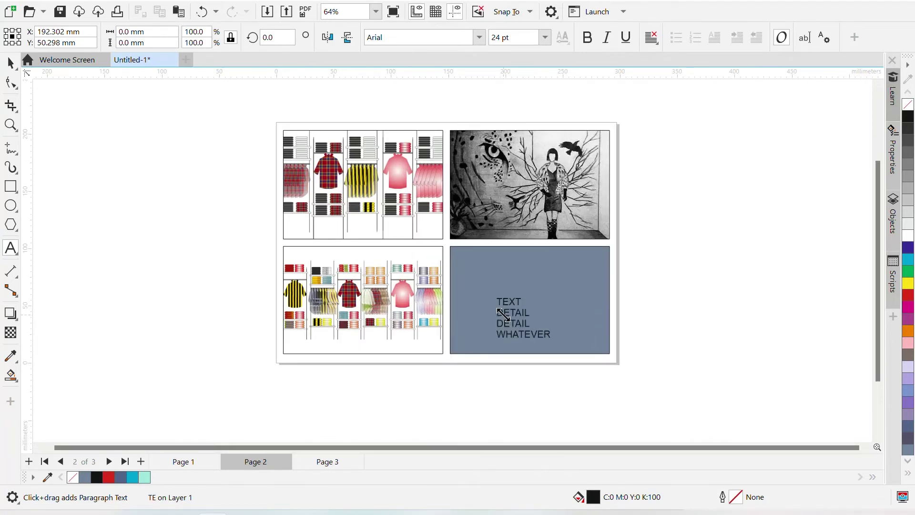
text(EVER)
key(Escape)
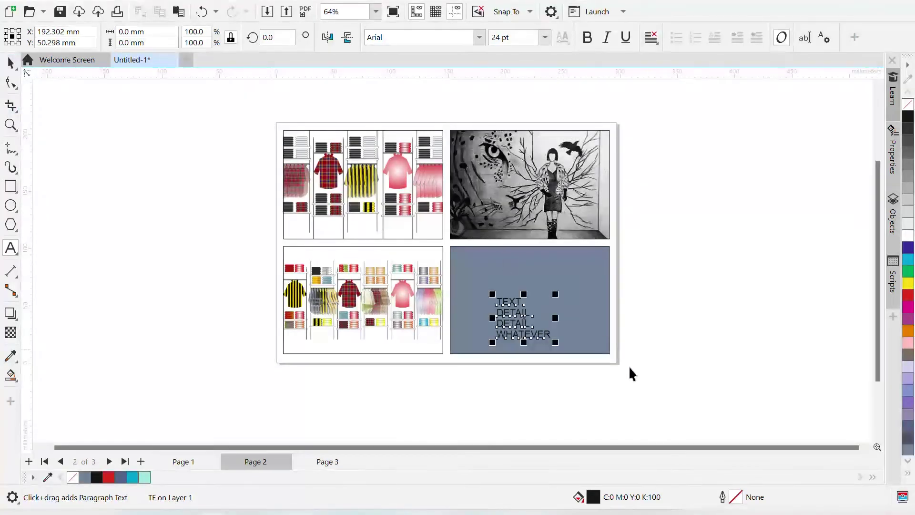
Step: Centre the text block horizontally and vertically on the grey panel
key(space)
shift+click(607, 326)
key(c)
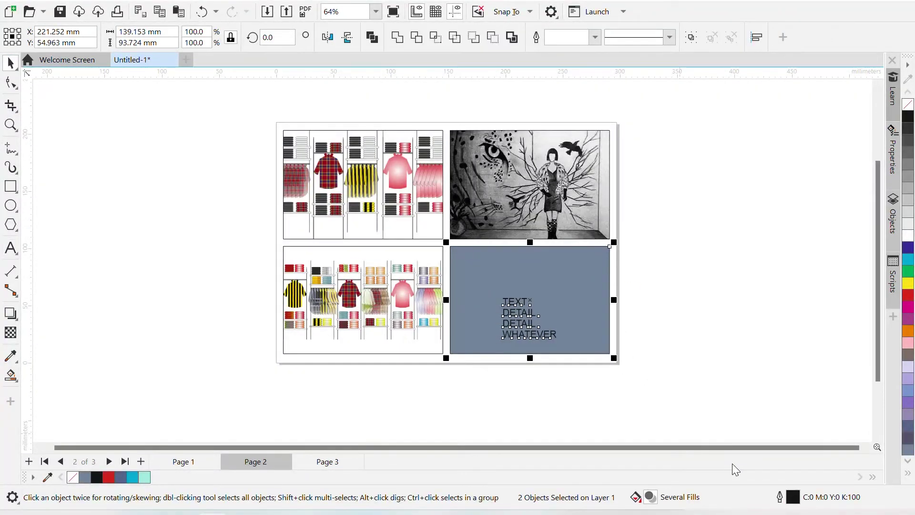
key(e)
key(Escape)
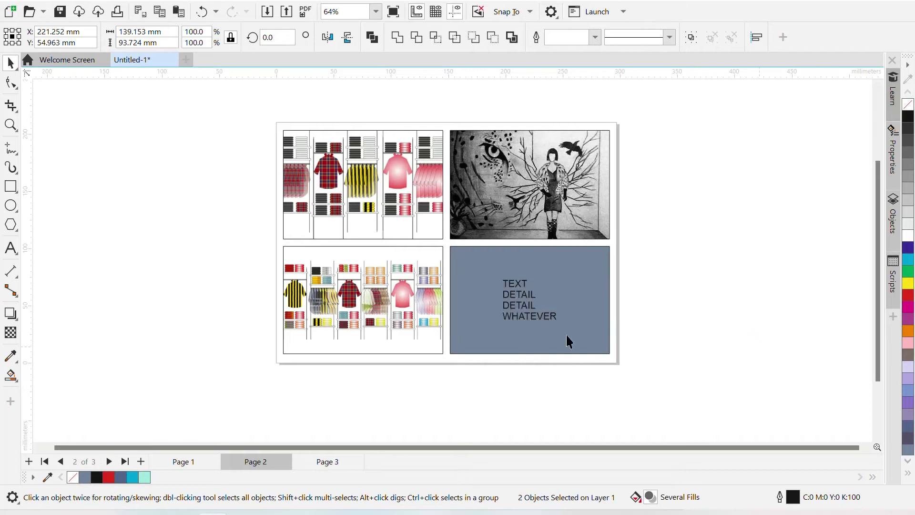
Step: Make the text fully justified, bold and white
click(539, 312)
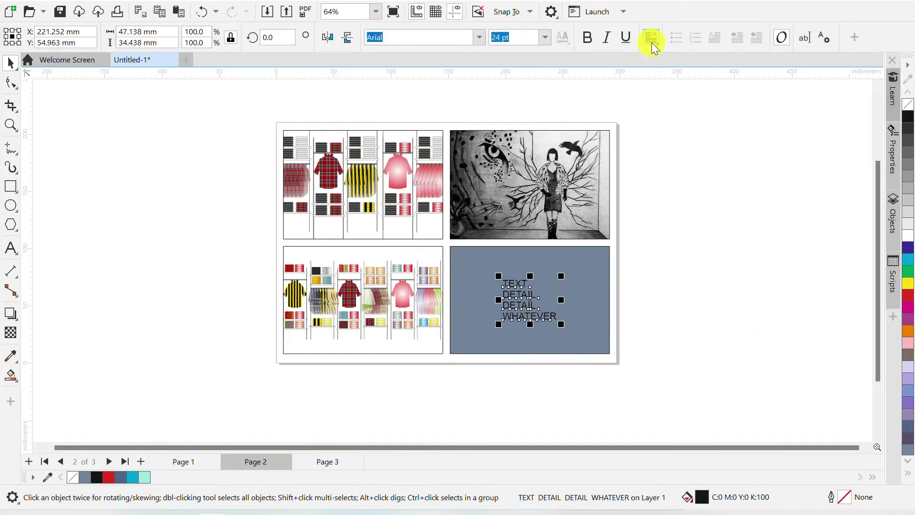
click(651, 38)
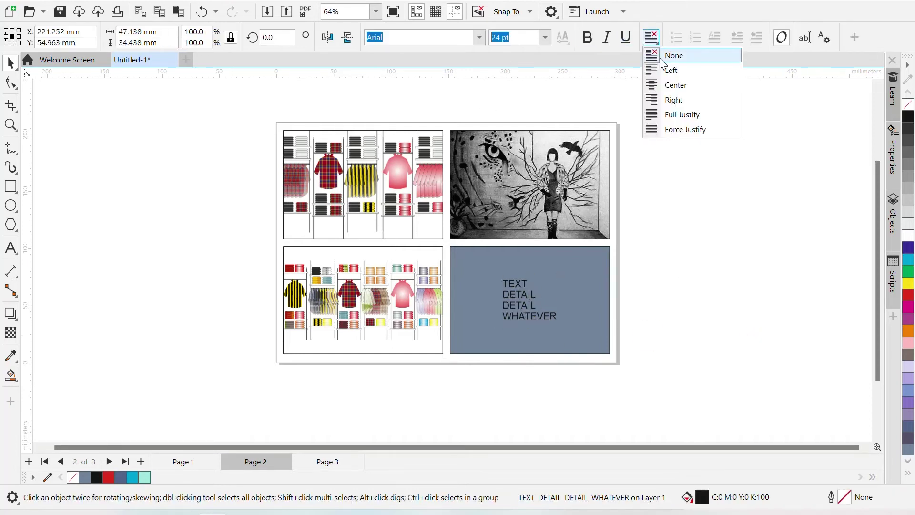
click(684, 121)
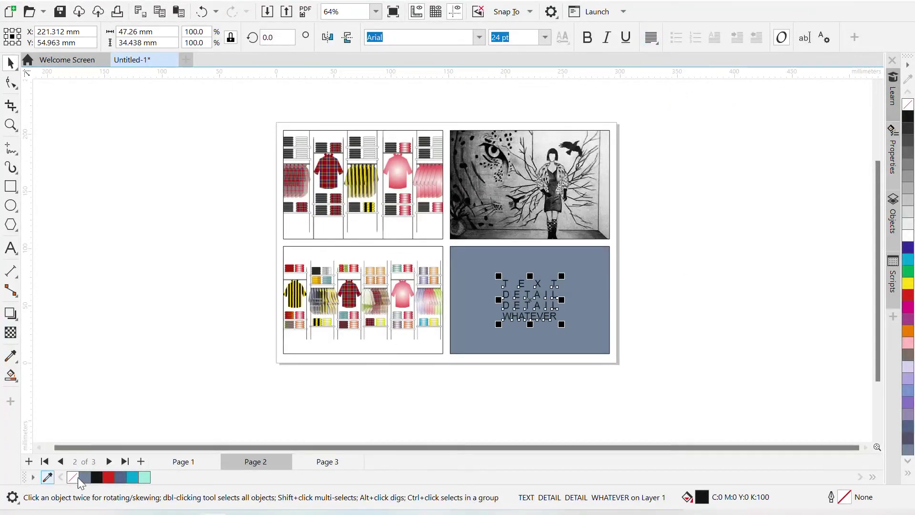
click(588, 37)
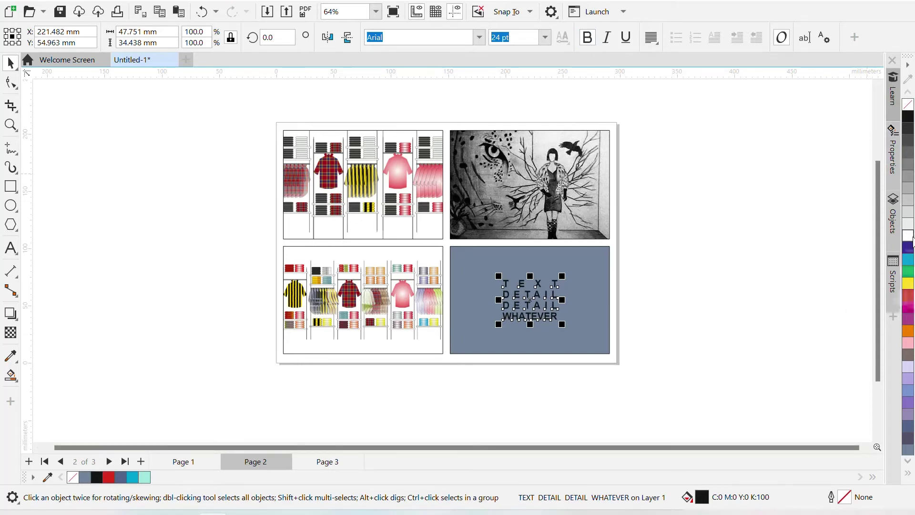
click(908, 235)
click(618, 422)
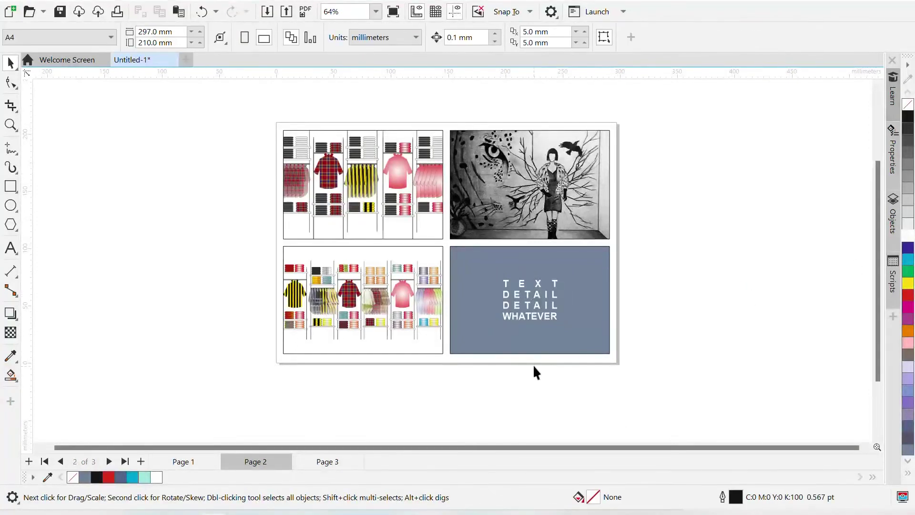
scroll(530, 354, down, 1)
scroll(475, 334, up, 1)
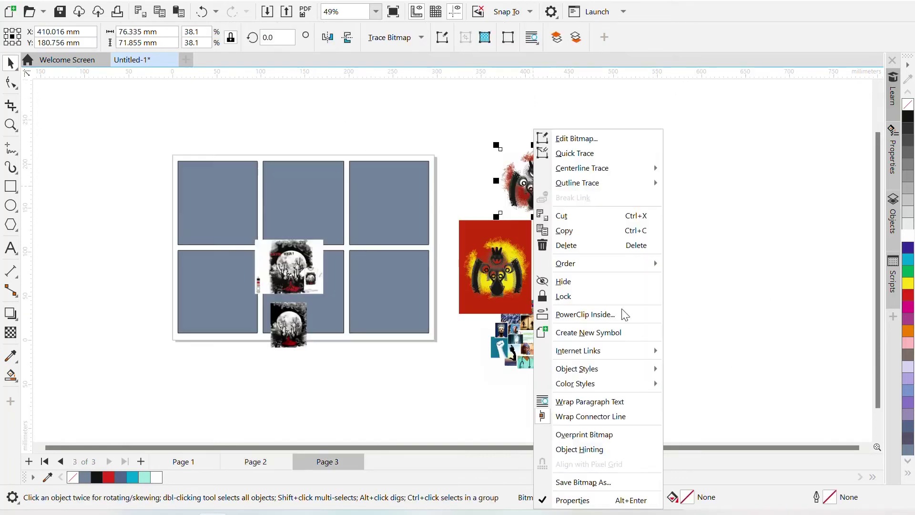
Step: PowerClip the red bat, SAVE HER and moon images into the bottom-right, top-middle and bottom-middle cells
click(623, 312)
click(384, 204)
click(489, 267)
right_click(518, 267)
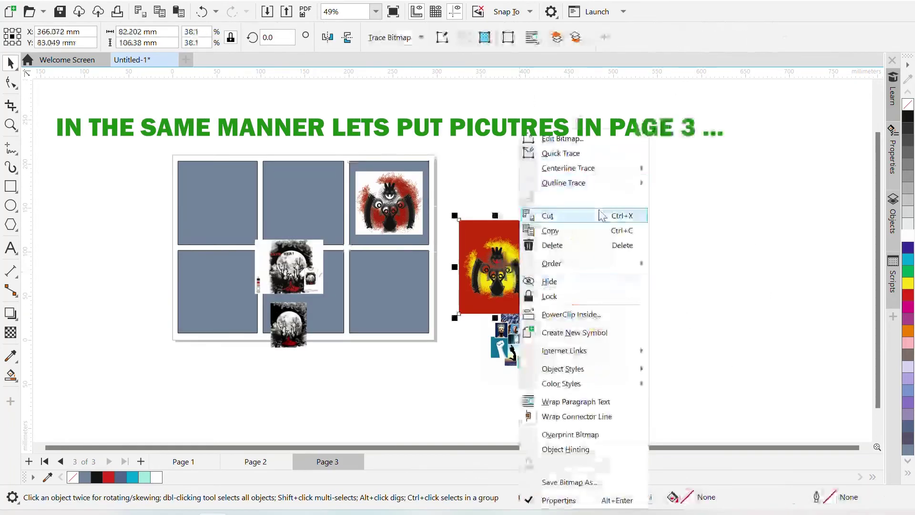
click(567, 314)
click(389, 291)
right_click(310, 267)
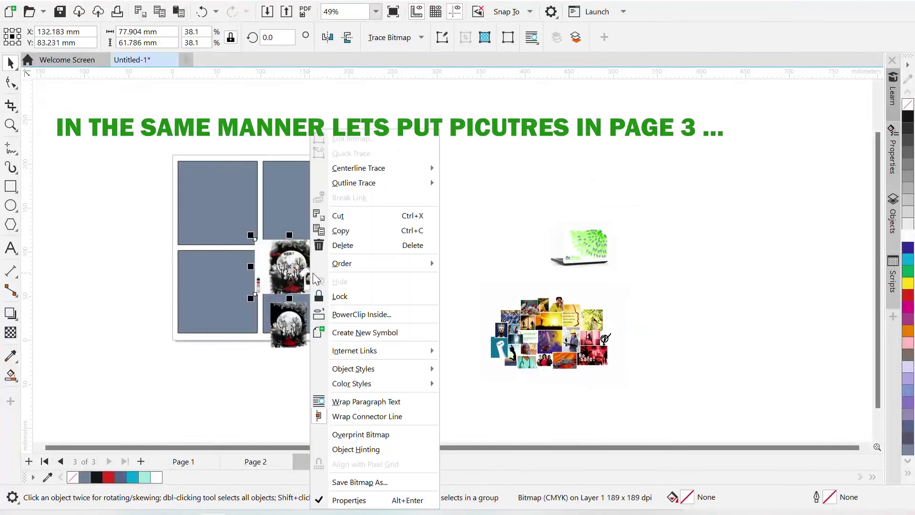
click(385, 315)
click(286, 199)
right_click(282, 333)
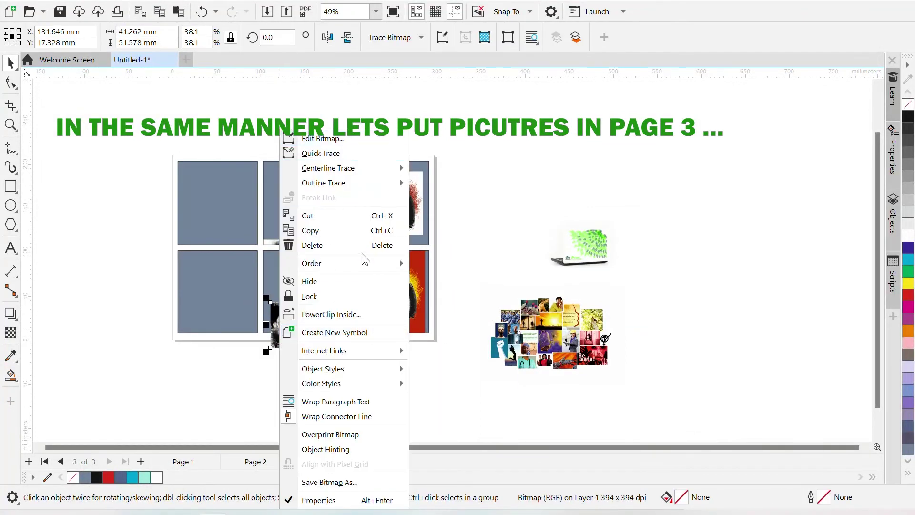
click(331, 314)
click(288, 300)
Step: PowerClip the collage into the top-left cell and the laptop image into the bottom-left cell
click(551, 333)
right_click(551, 338)
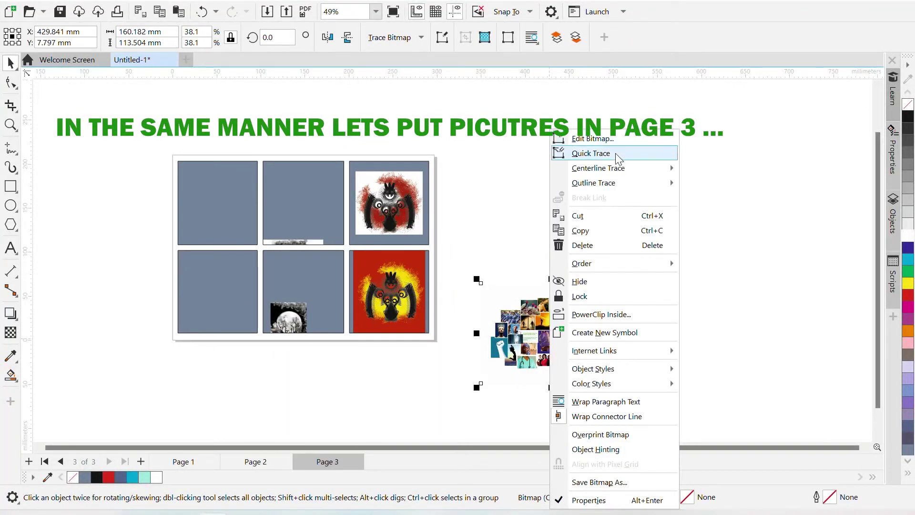
click(601, 315)
click(200, 188)
click(548, 245)
right_click(560, 246)
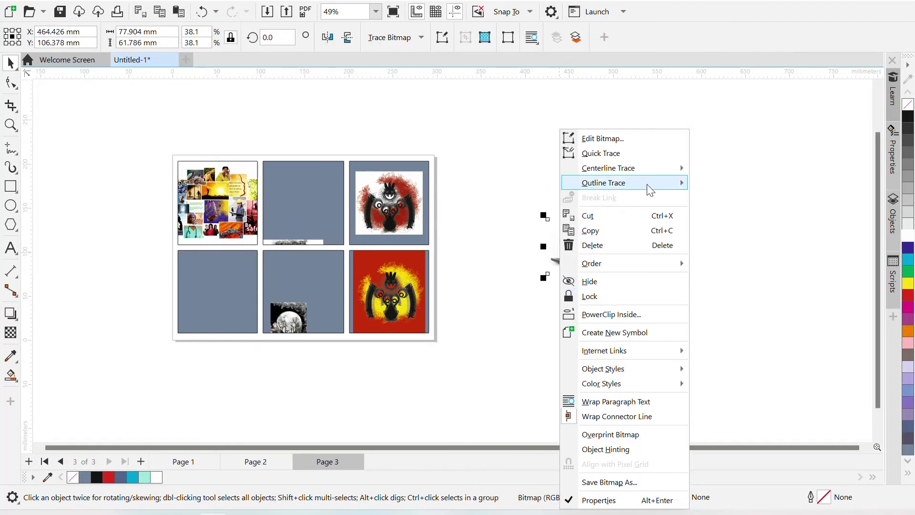
click(611, 314)
click(179, 286)
Step: Resize the laptop image inside the bottom-left cell so it fills the cell
scroll(199, 304, up, 1)
click(98, 96)
click(223, 337)
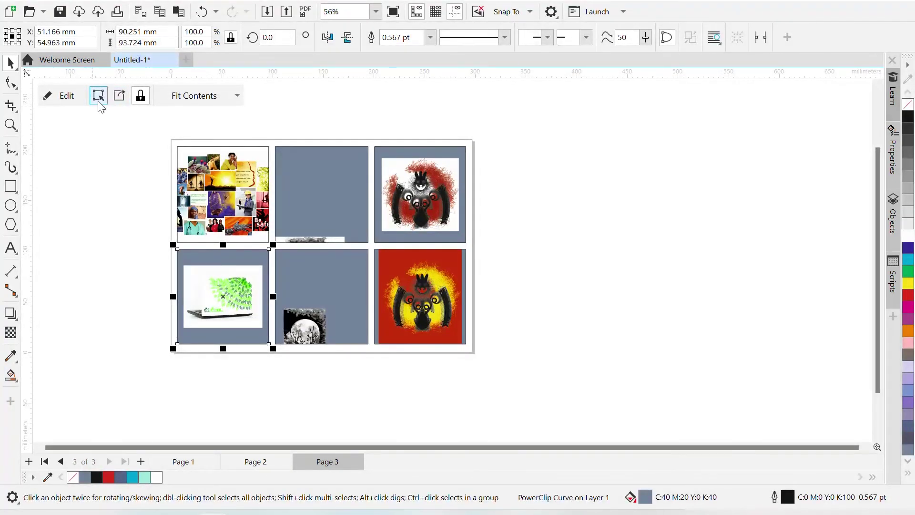
click(50, 95)
drag(267, 336, 296, 353)
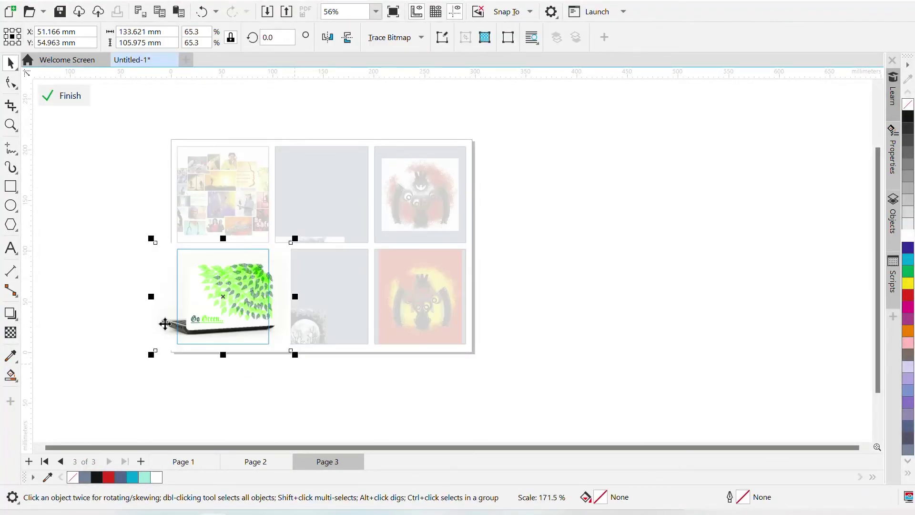
click(108, 291)
click(224, 327)
drag(299, 239, 286, 246)
click(82, 261)
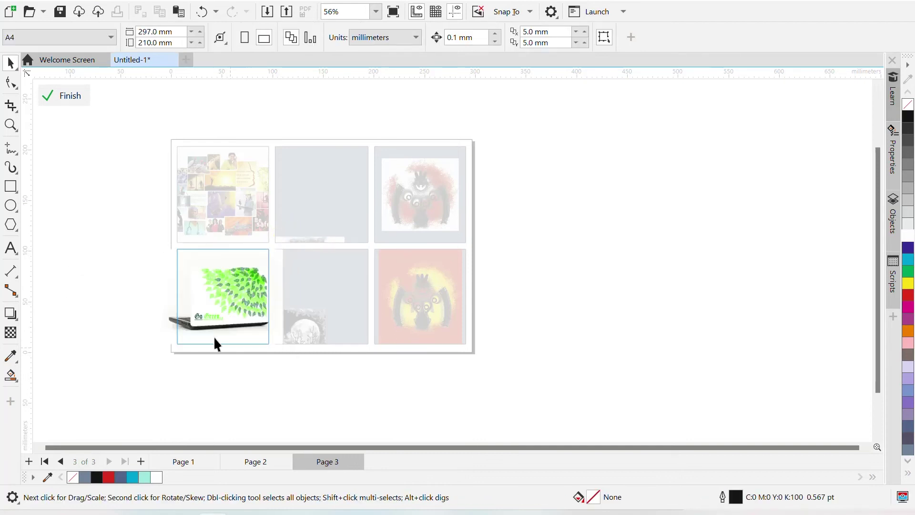
click(73, 96)
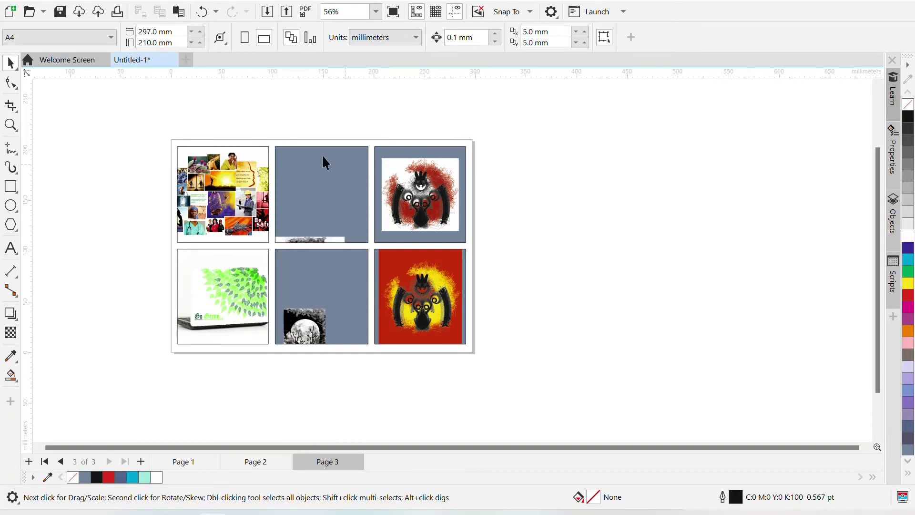
Step: Enlarge and reposition the moon image to fill the bottom-middle cell
click(314, 332)
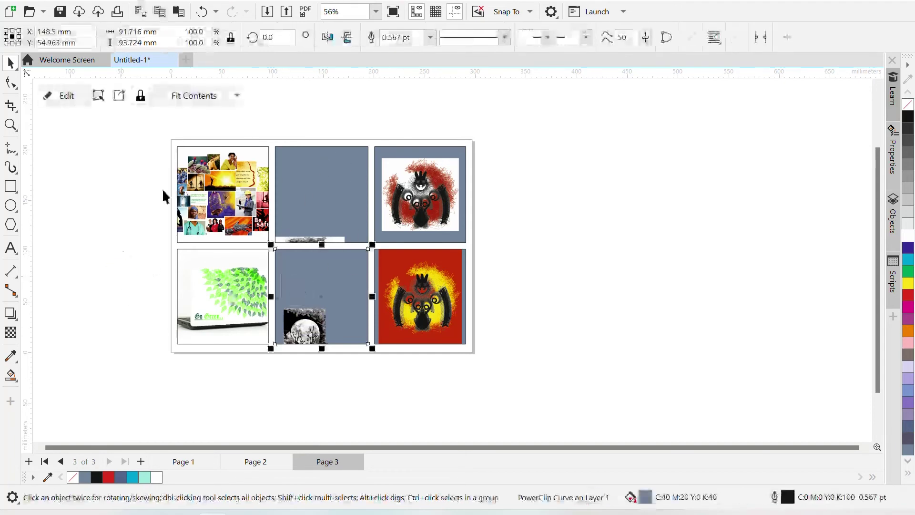
click(116, 99)
drag(328, 309, 365, 261)
drag(281, 328, 297, 274)
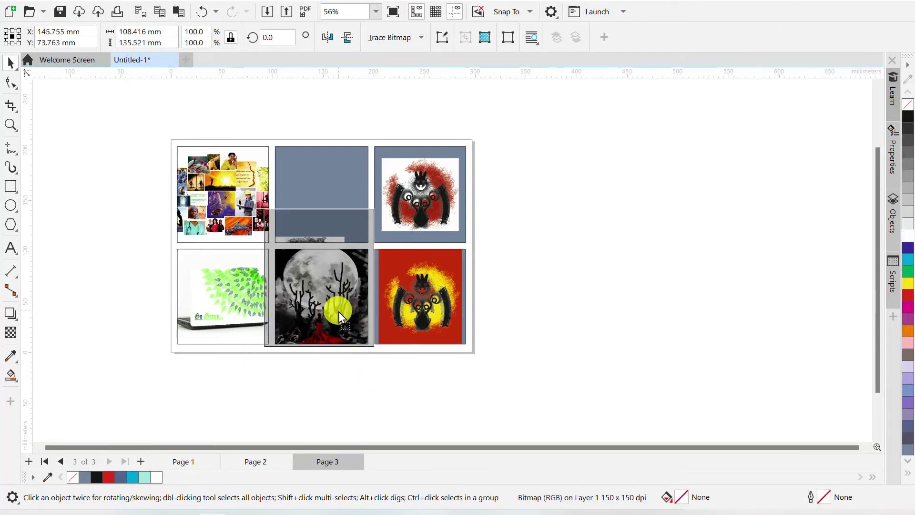
drag(380, 208, 393, 253)
Step: Enlarge the SAVE HER image and the top-right image to fill their cells
click(318, 237)
click(118, 98)
drag(348, 216, 334, 210)
click(484, 219)
click(418, 223)
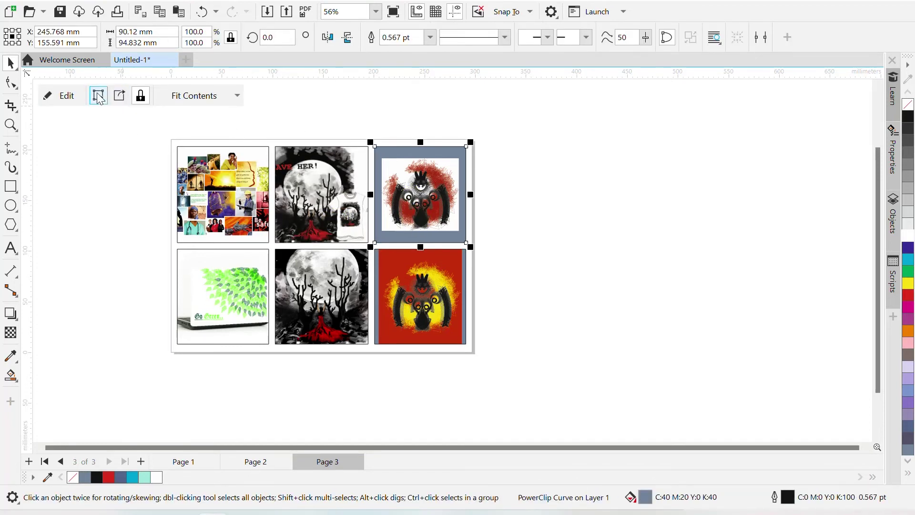
click(119, 96)
drag(459, 231, 535, 300)
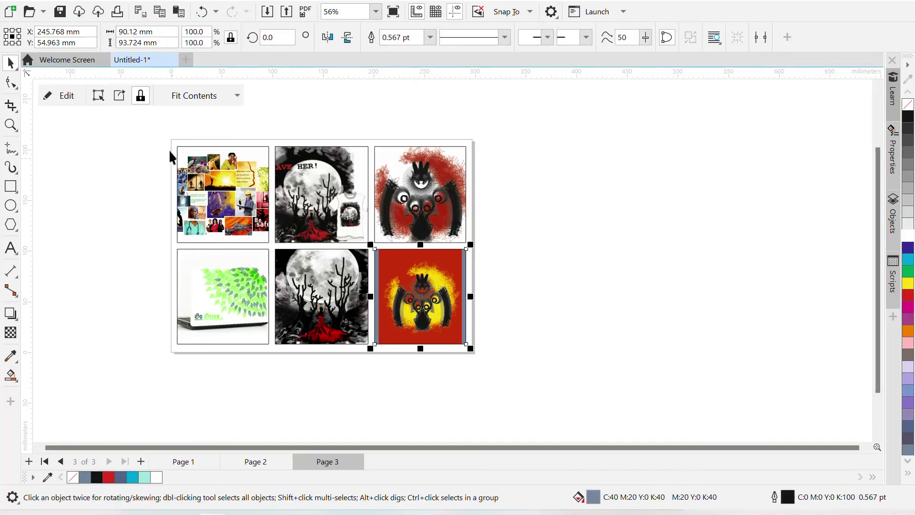
Step: Review pages 1 through 4, including the THANK YOU page, ending on the page 1 cover
click(490, 373)
scroll(187, 215, up, 2)
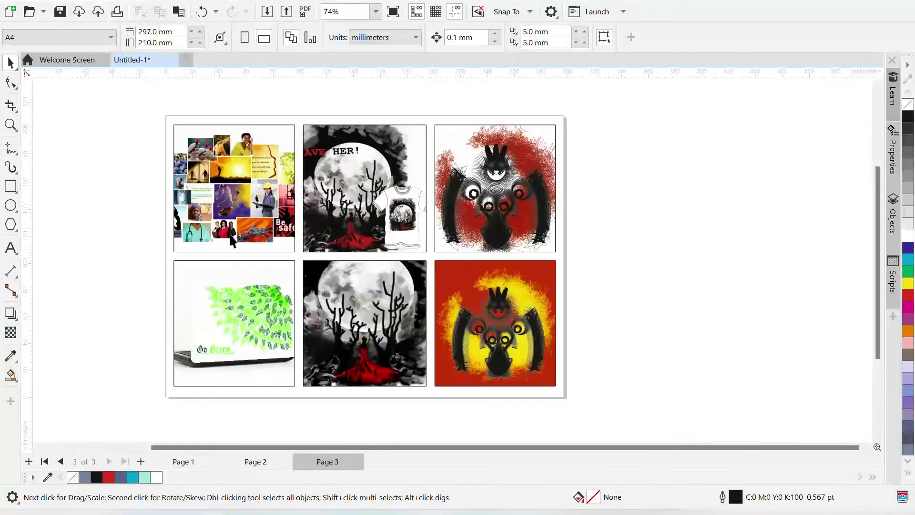
click(181, 462)
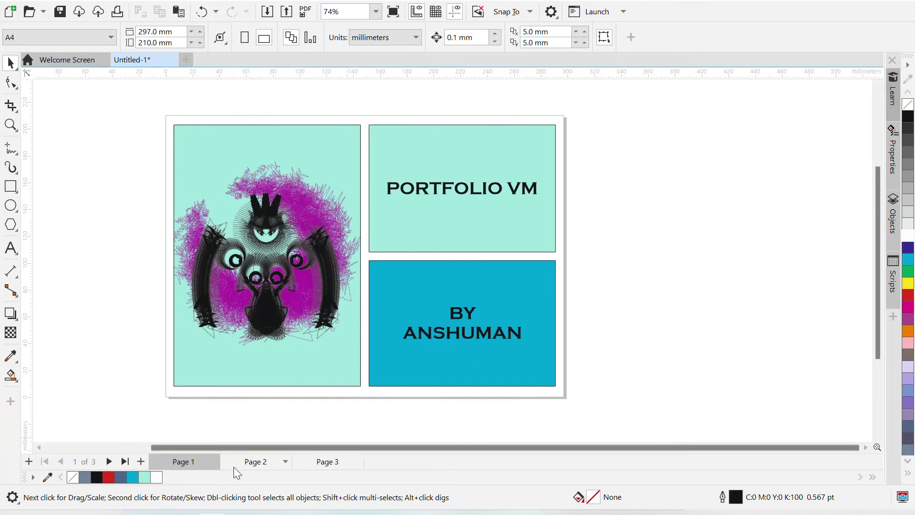
click(248, 462)
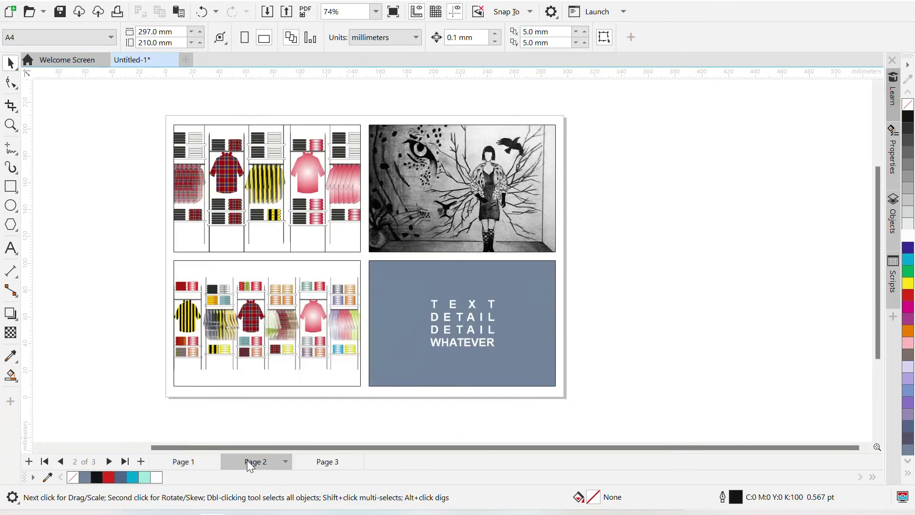
click(328, 465)
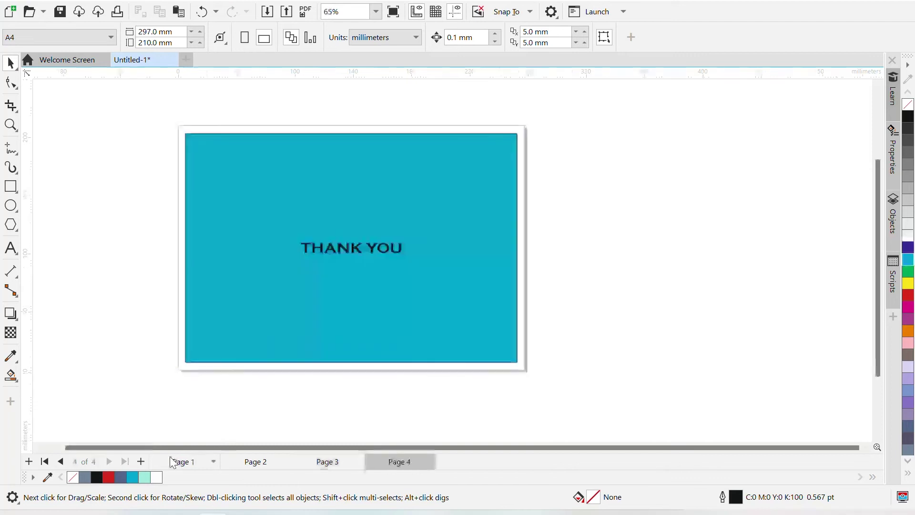
click(180, 462)
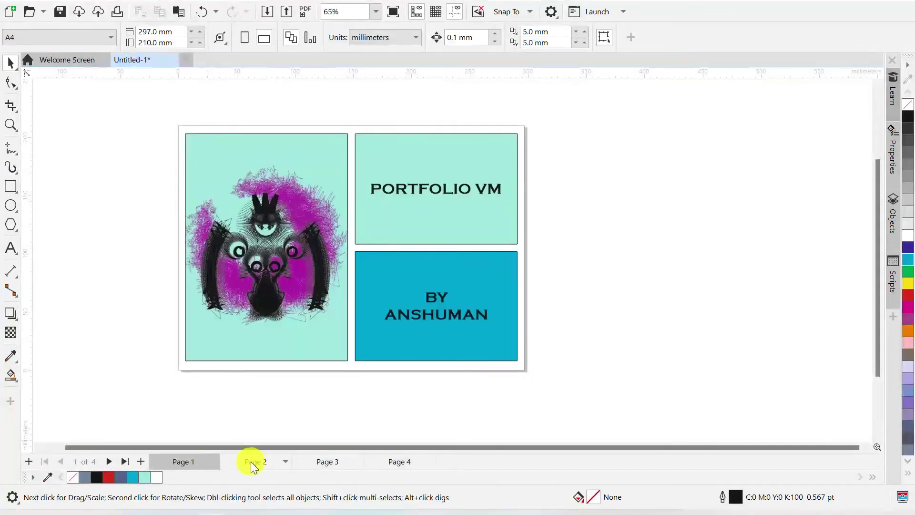
click(250, 461)
click(329, 462)
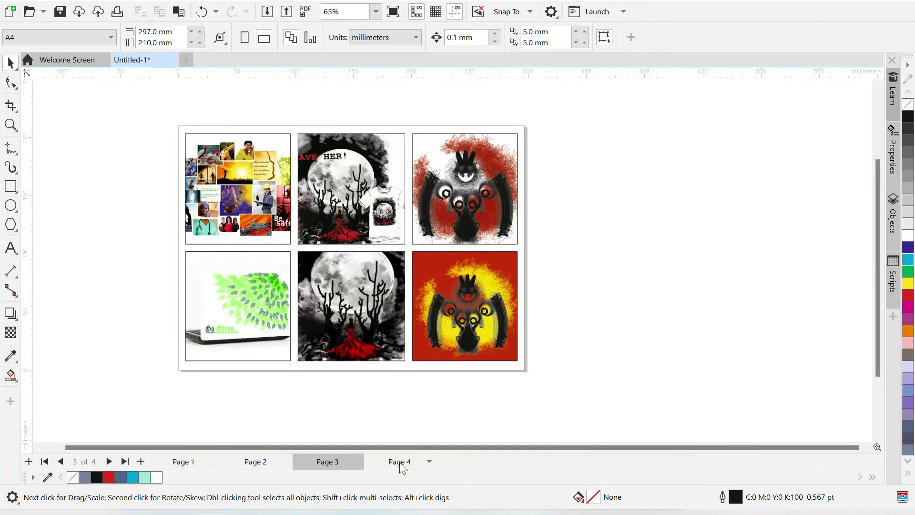
click(376, 462)
click(183, 462)
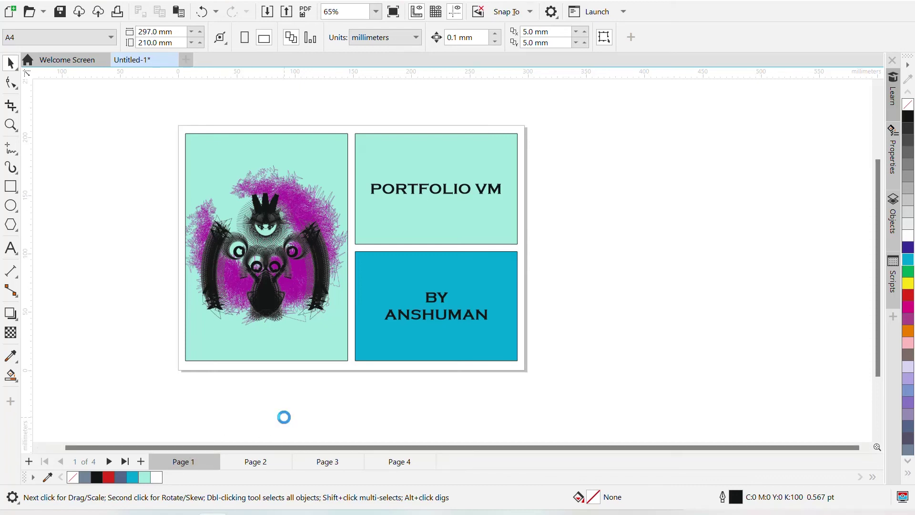
Step: Start a File > Export to the corelwork folder named ANSHUMAN PORTFOLIO, keeping PDF as the type
key(ctrl+e)
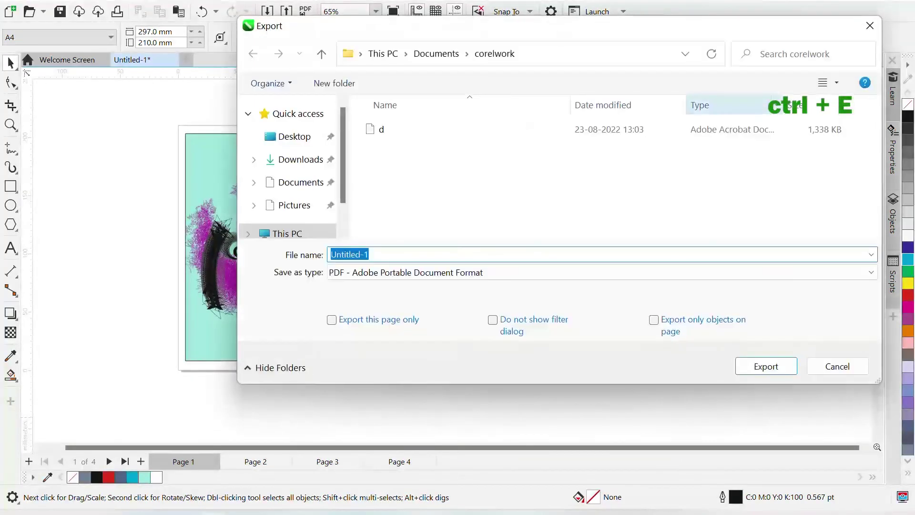
click(870, 26)
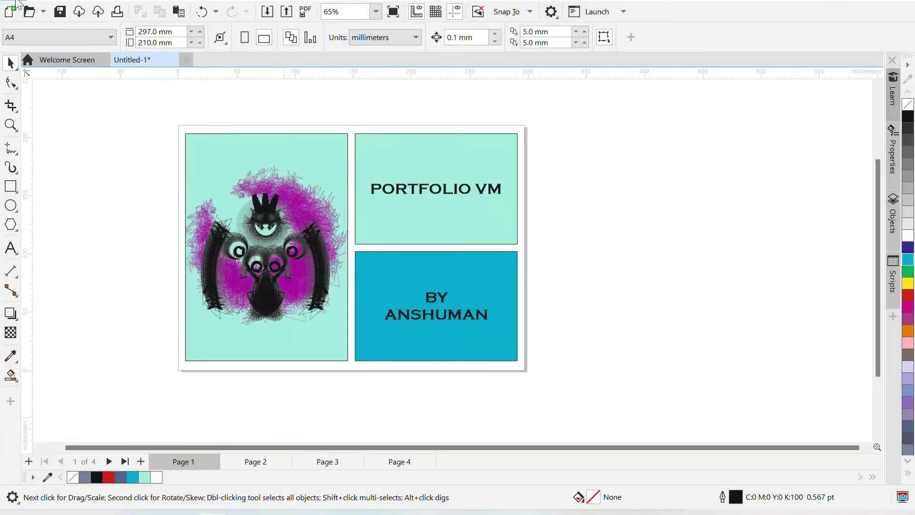
click(17, 4)
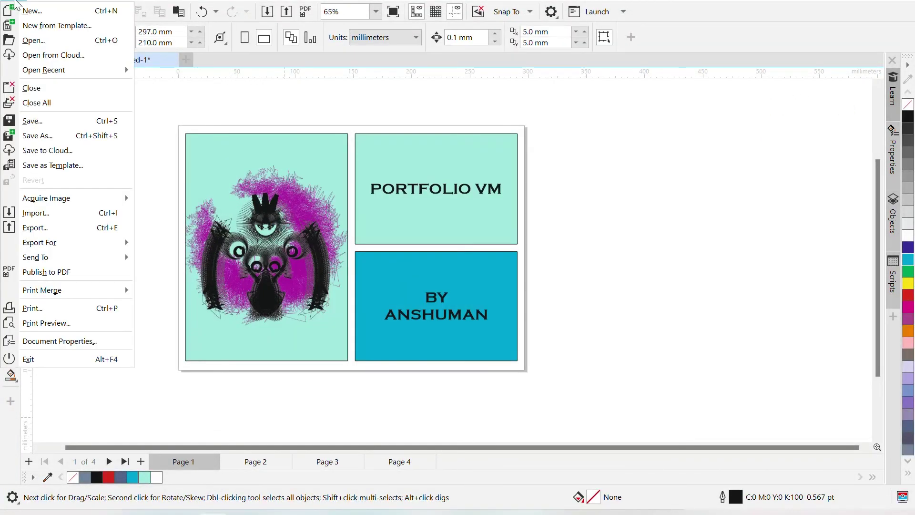
click(88, 228)
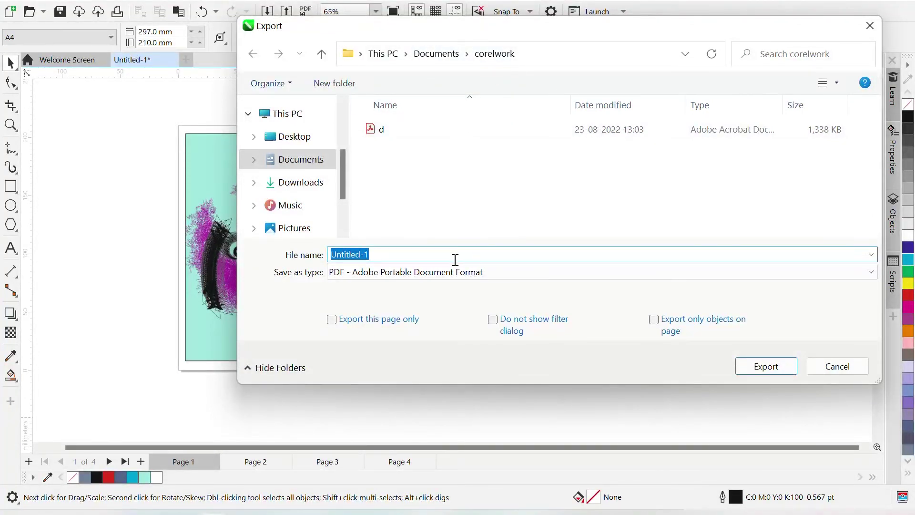
text(ANSHUMAN PORTFOLIO)
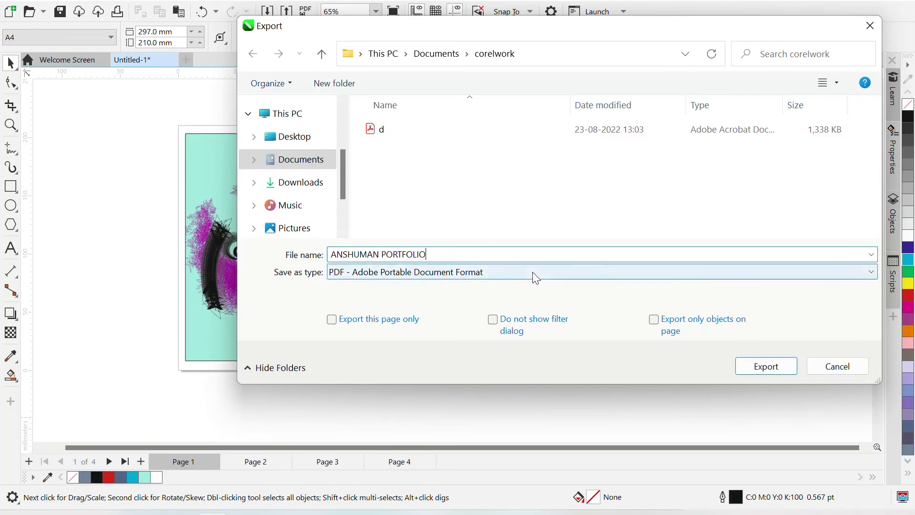
click(534, 273)
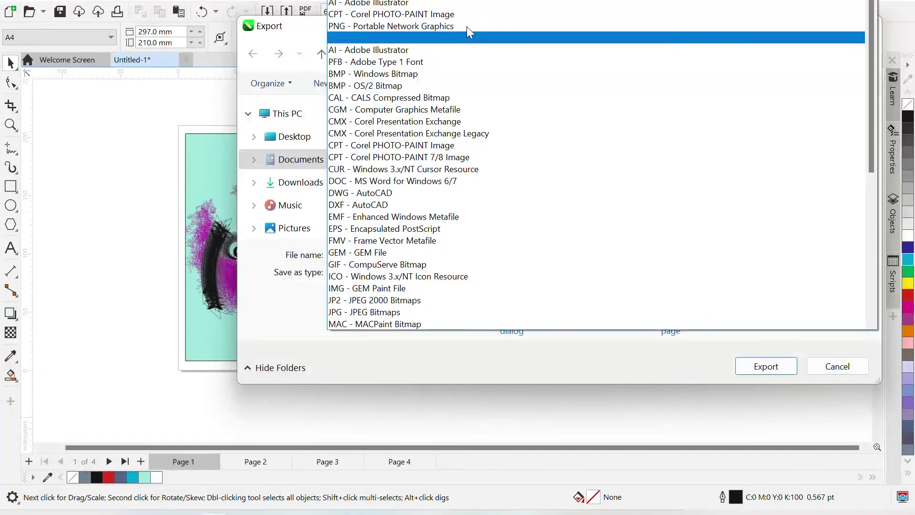
key(Escape)
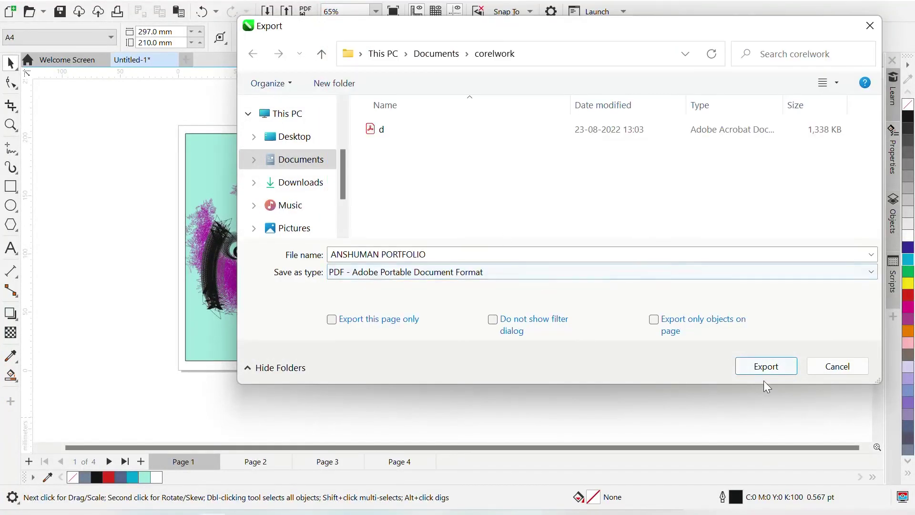
Step: Export the current document to PDF with the Web preset
click(766, 367)
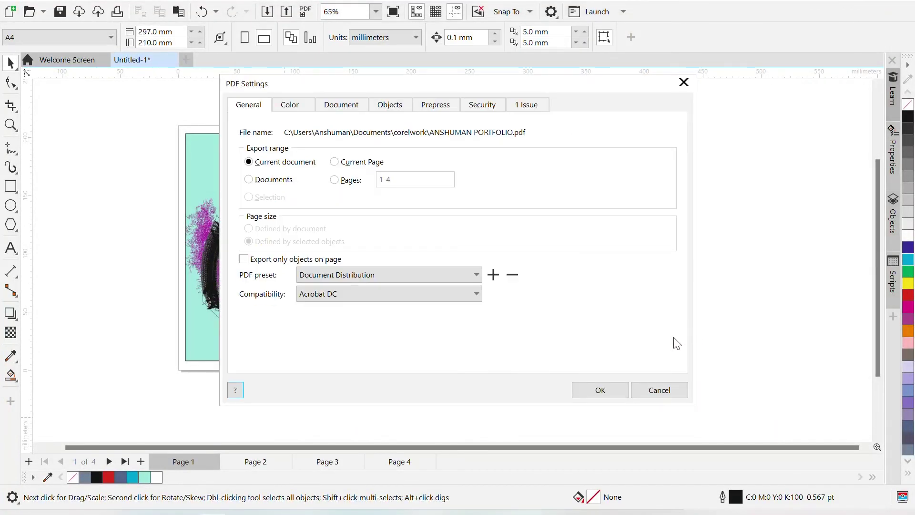
drag(414, 82, 600, 83)
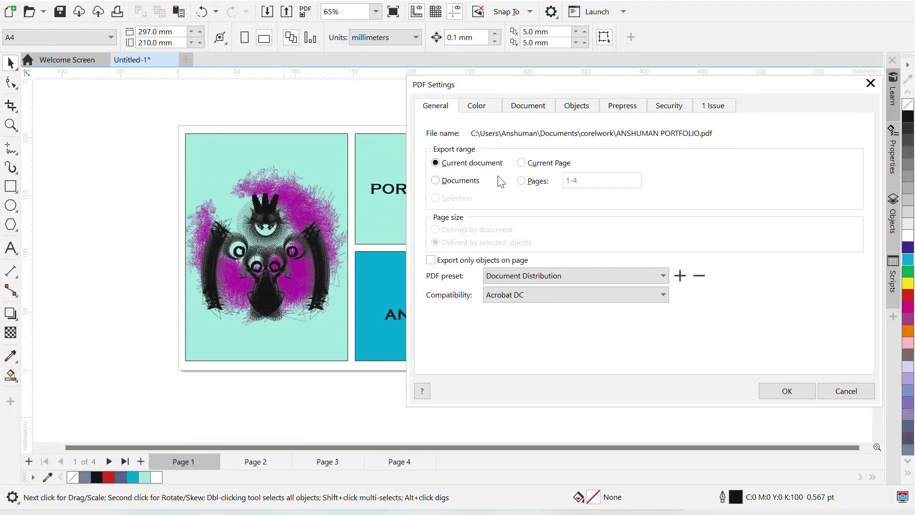
click(538, 182)
click(451, 163)
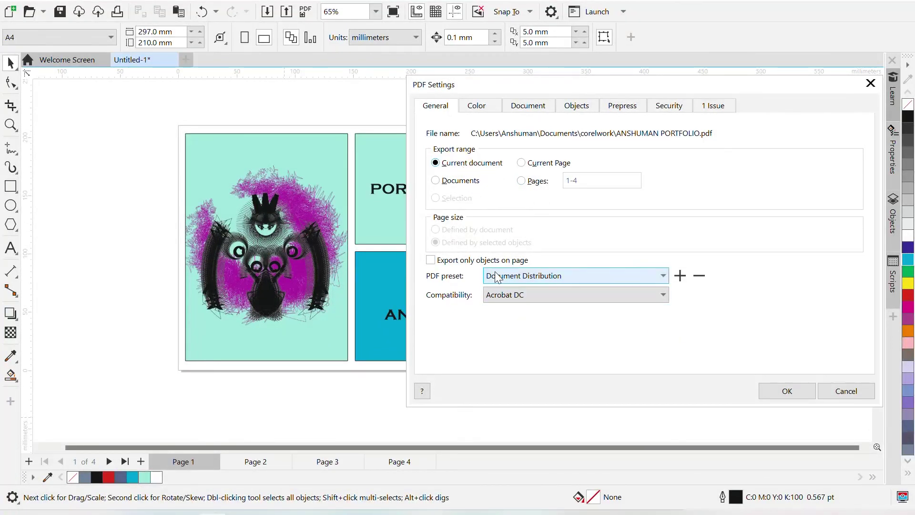
click(583, 277)
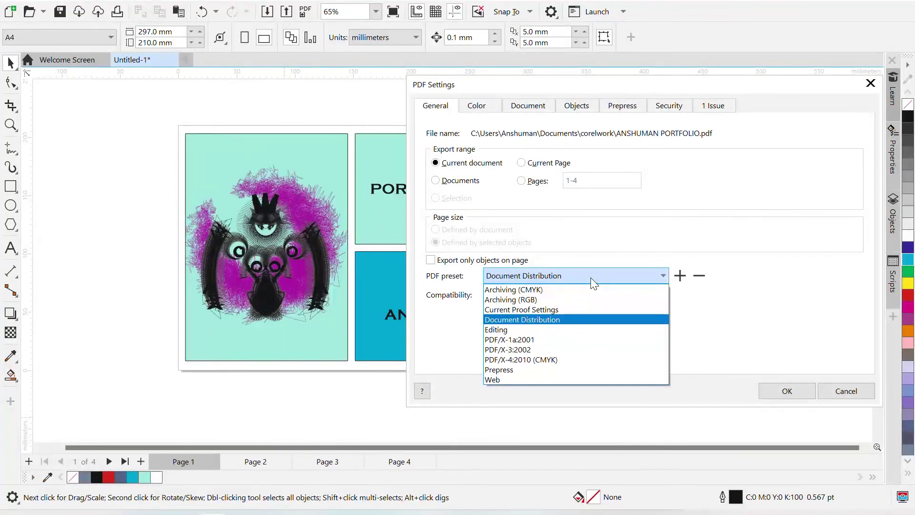
click(528, 380)
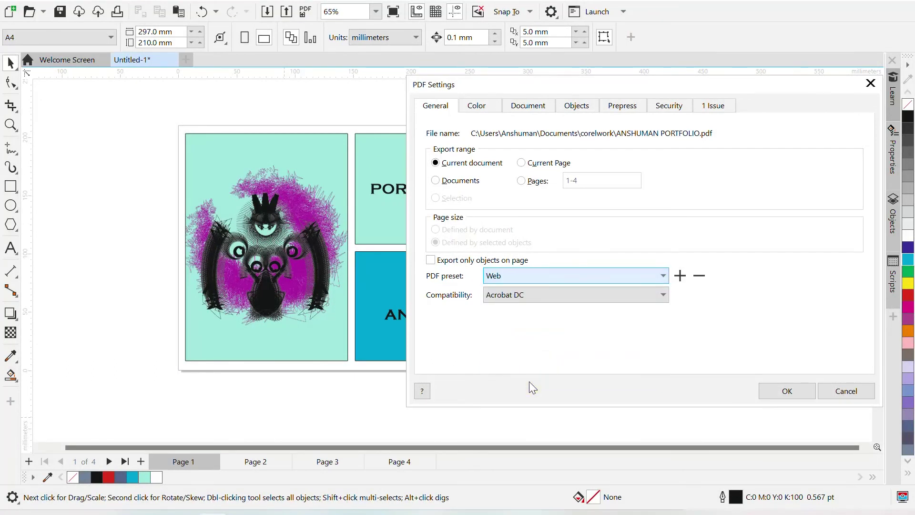
click(637, 281)
click(161, 262)
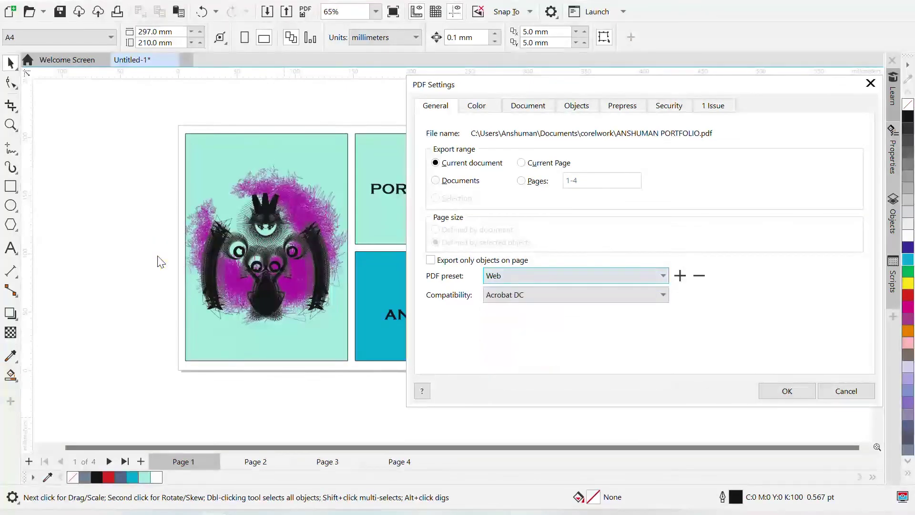
click(513, 275)
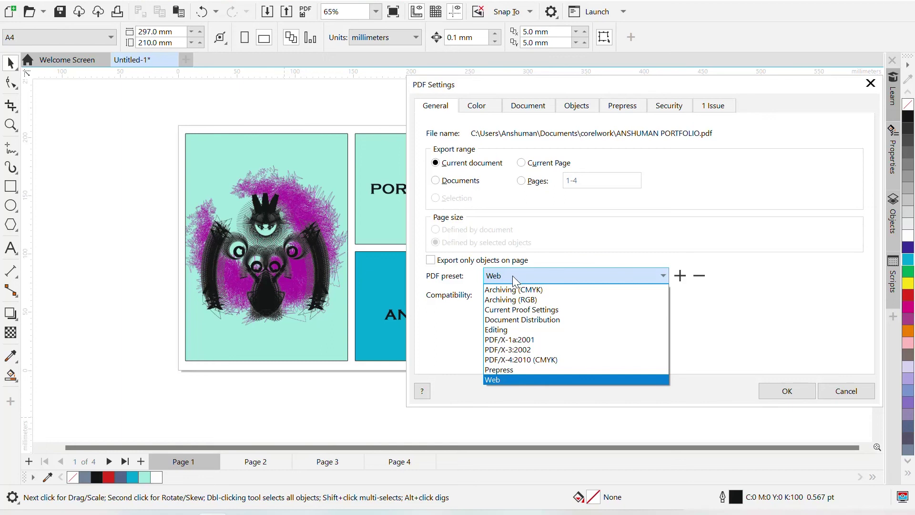
click(509, 380)
click(786, 390)
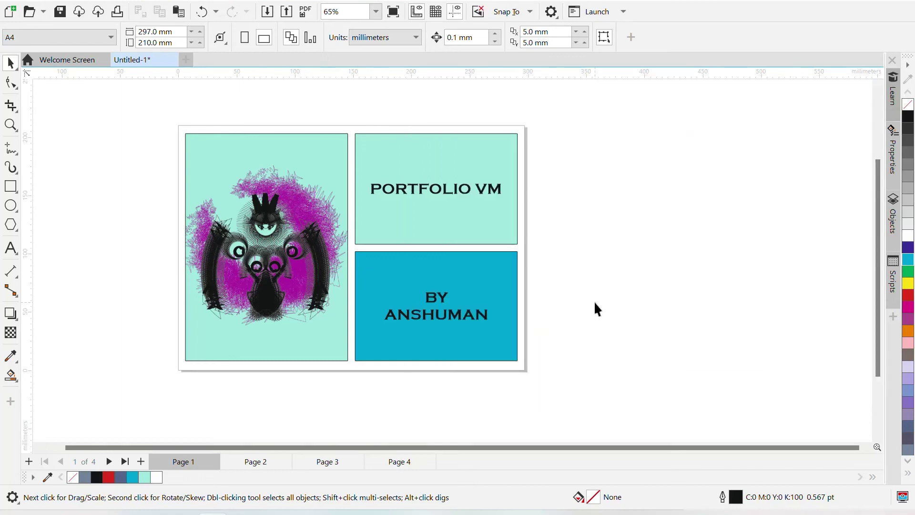
Step: In Documents > corelwork, open ANSHUMAN PORTFOLIO.pdf in Acrobat
click(148, 511)
click(67, 148)
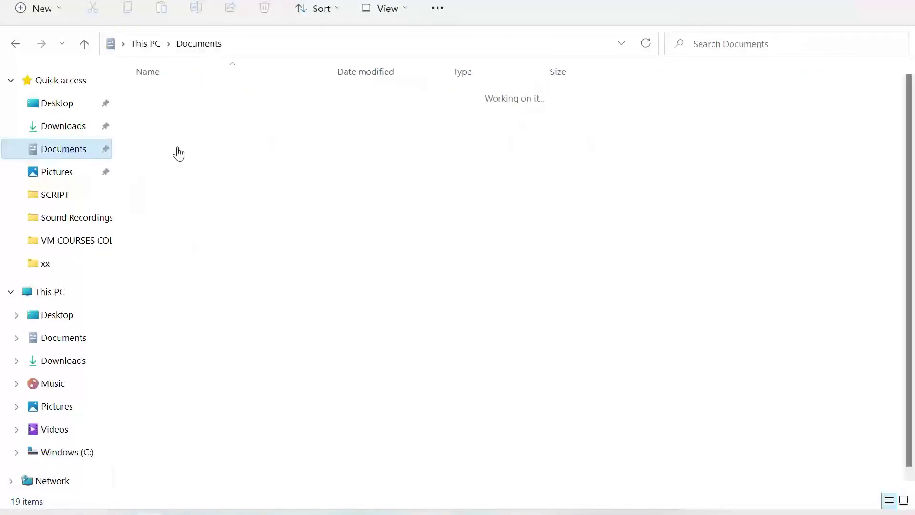
double_click(194, 185)
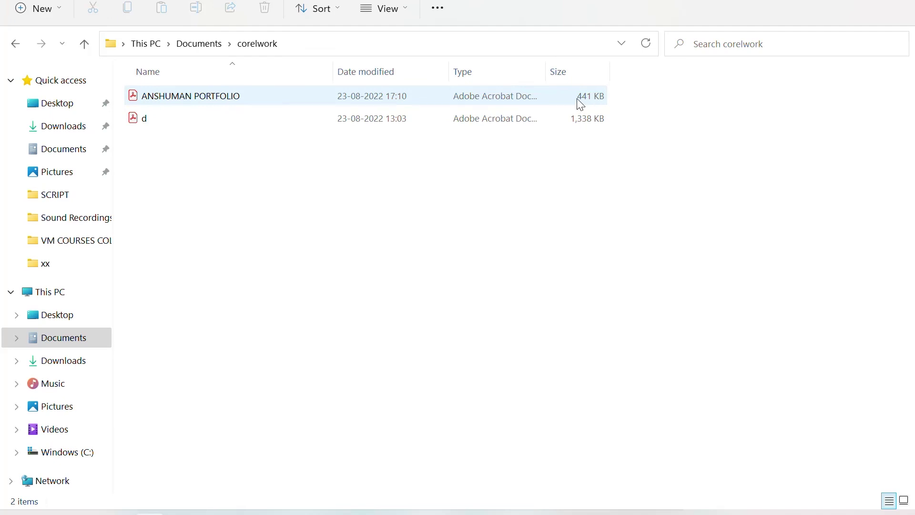
double_click(508, 99)
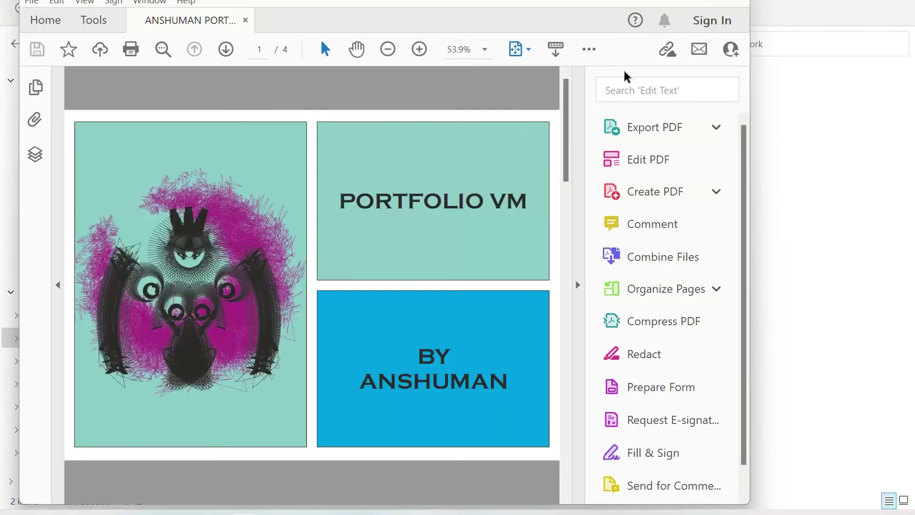
Step: Maximize the viewer, hide the tools pane, zoom into the cover artwork, then refit the page
click(715, 5)
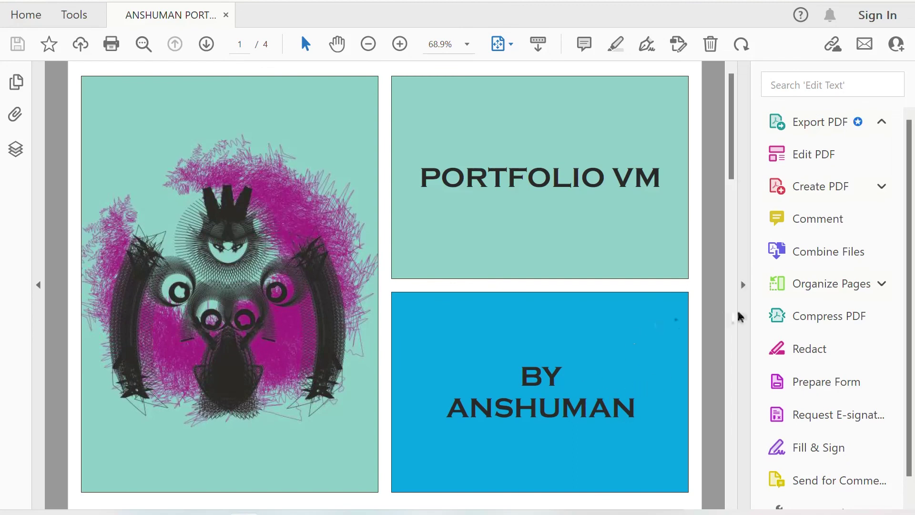
click(743, 285)
scroll(286, 307, up, 3)
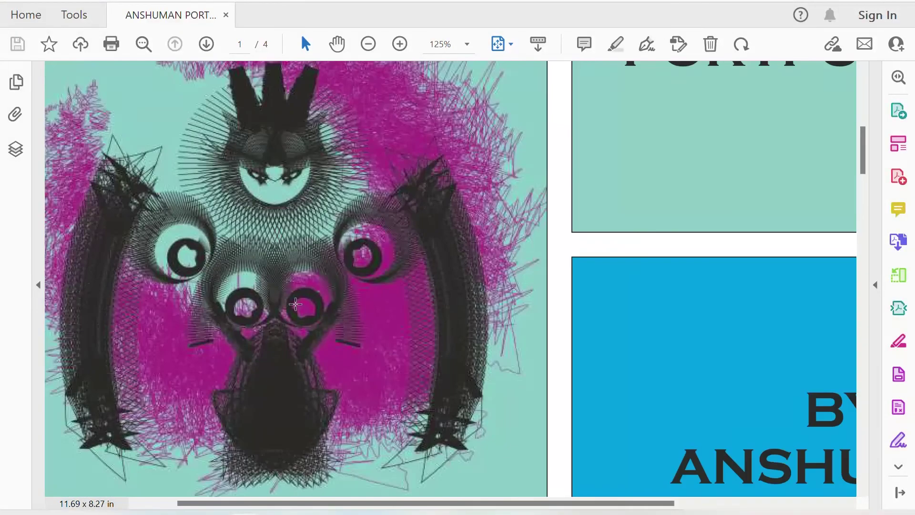
scroll(296, 304, up, 3)
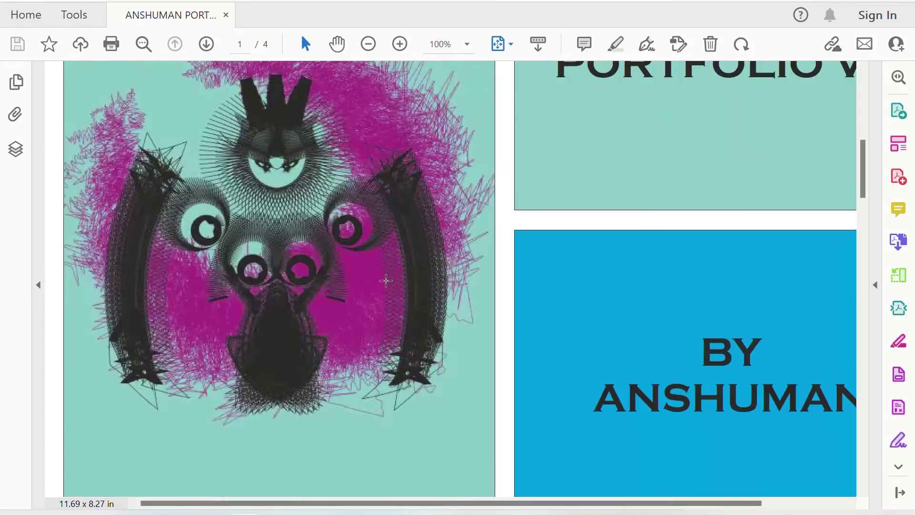
key(ctrl+0)
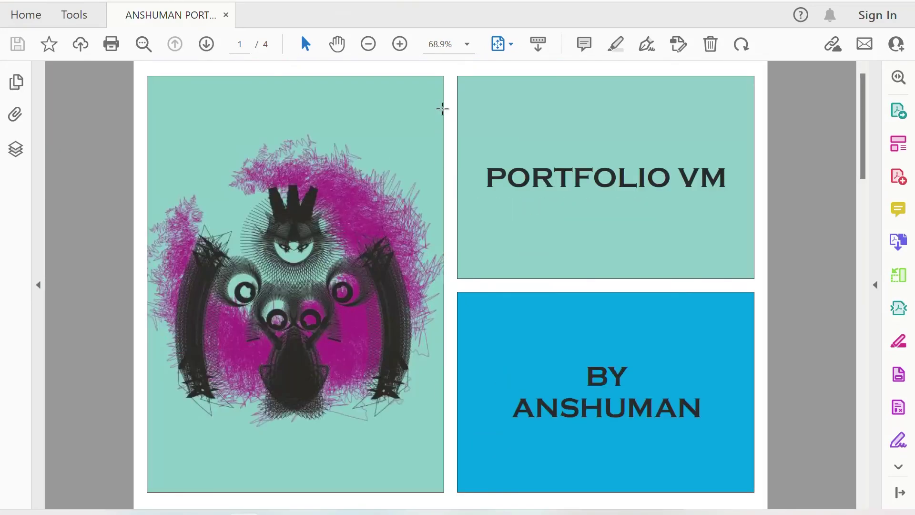
Step: Page forward through pages 2 and 3 to the THANK YOU page, page 4 of 4
click(206, 43)
click(207, 44)
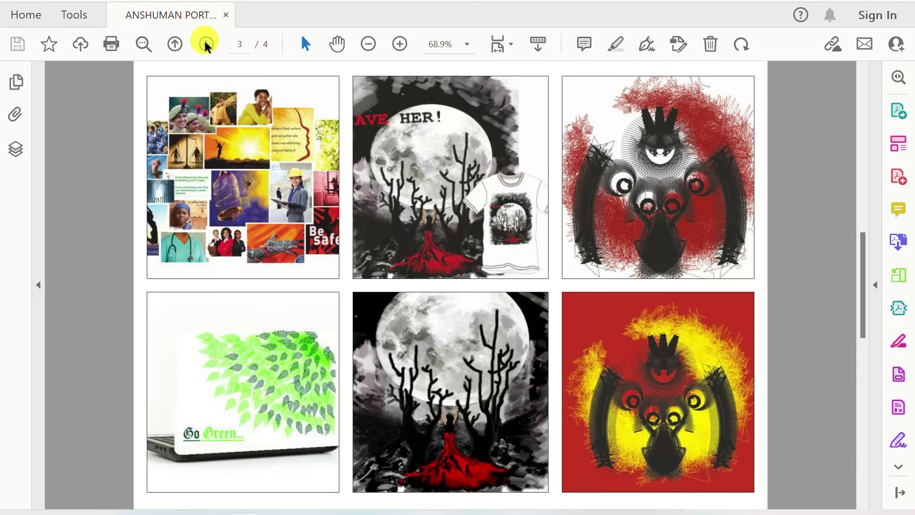
click(206, 44)
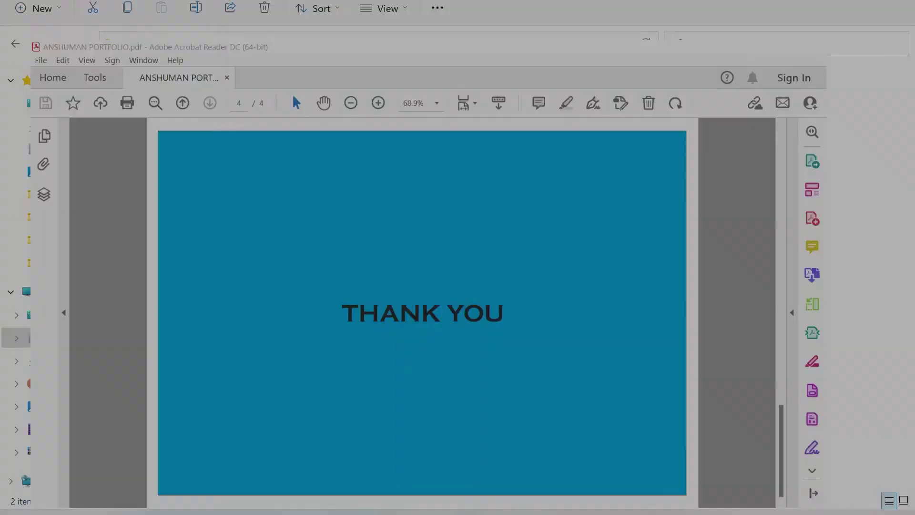